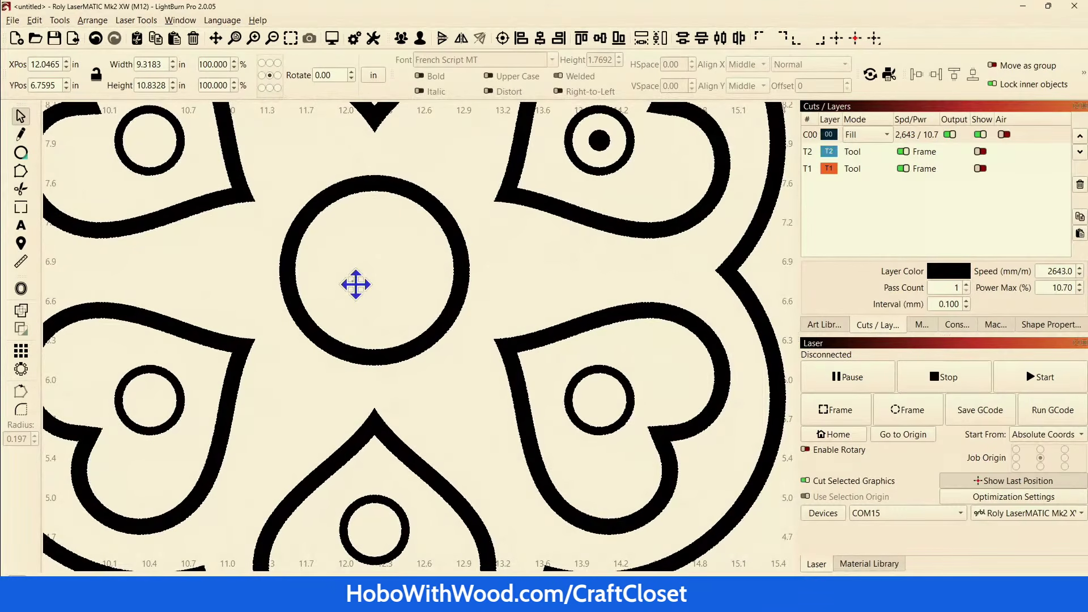
Step: Examine how the curved text and the heart flower ornament line up around the central circle
scroll(356, 284, down, 5)
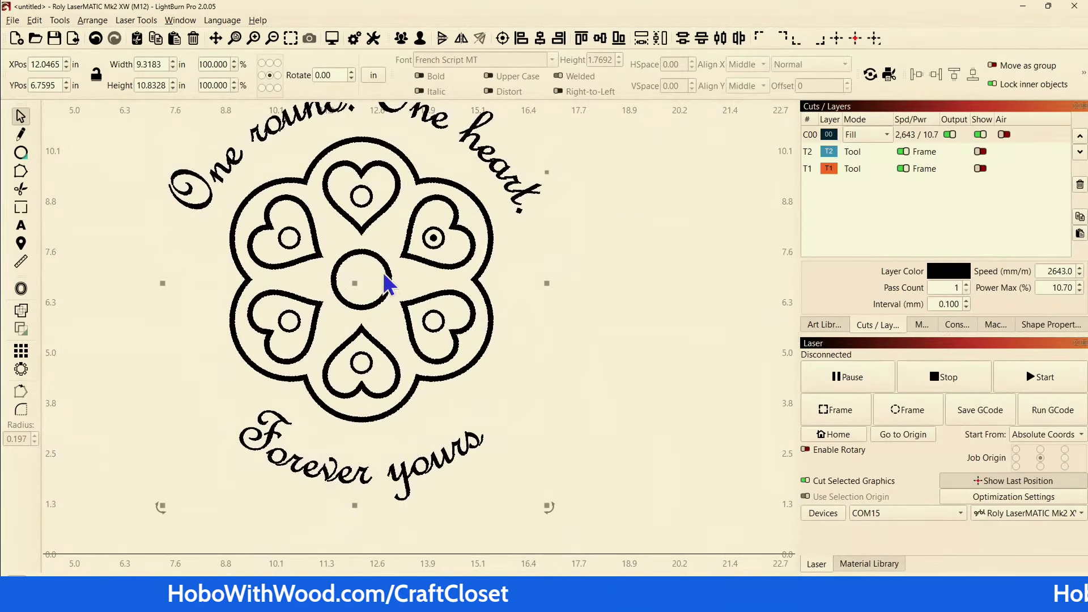
scroll(366, 296, down, 2)
scroll(366, 296, down, 1)
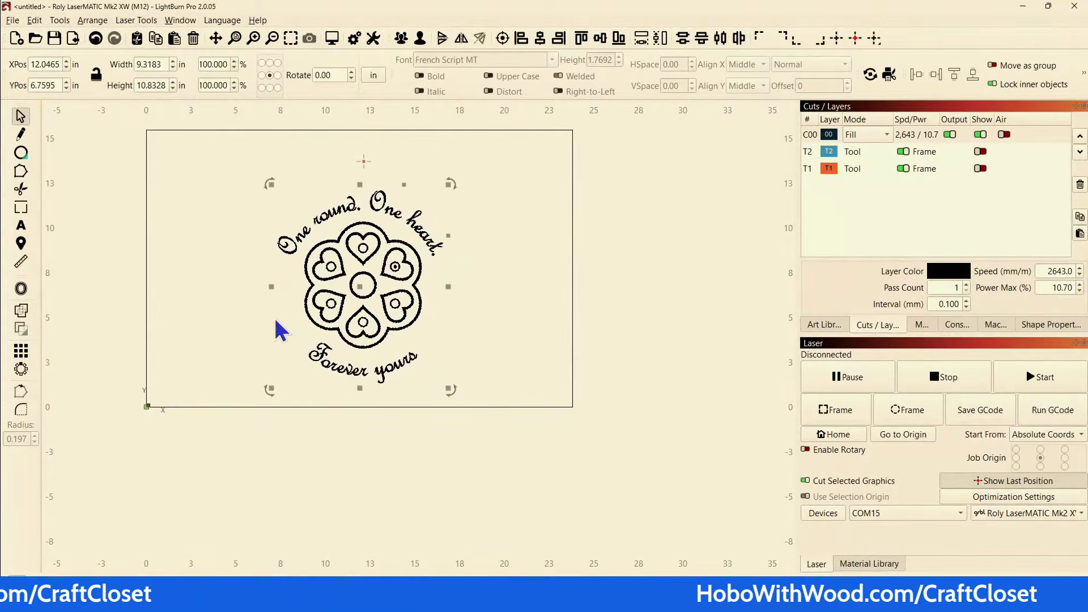
scroll(420, 323, up, 3)
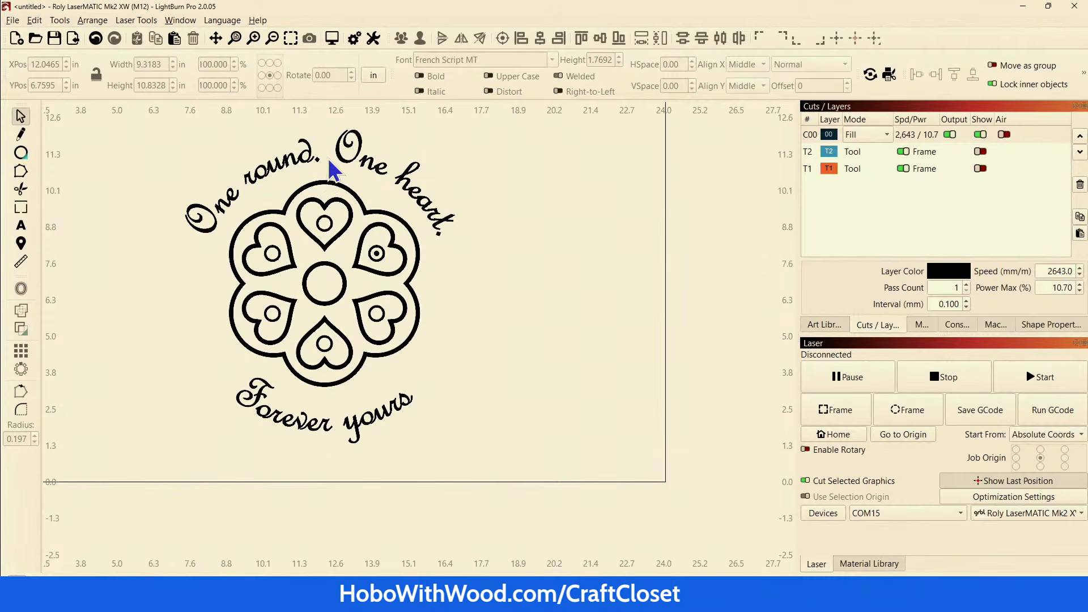
click(299, 160)
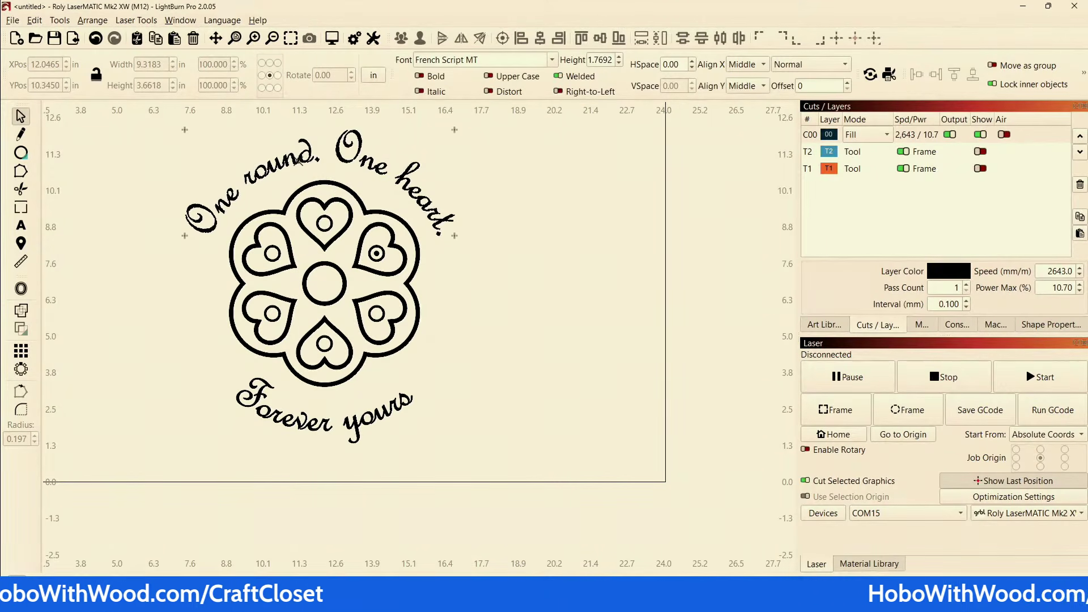
key(ctrl+a)
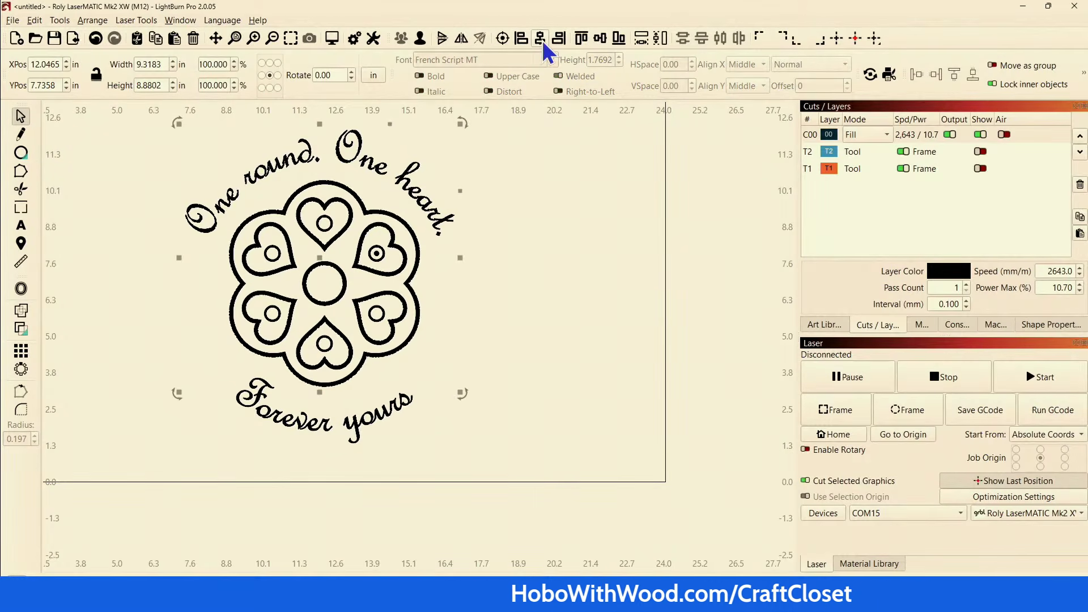
scroll(302, 284, up, 3)
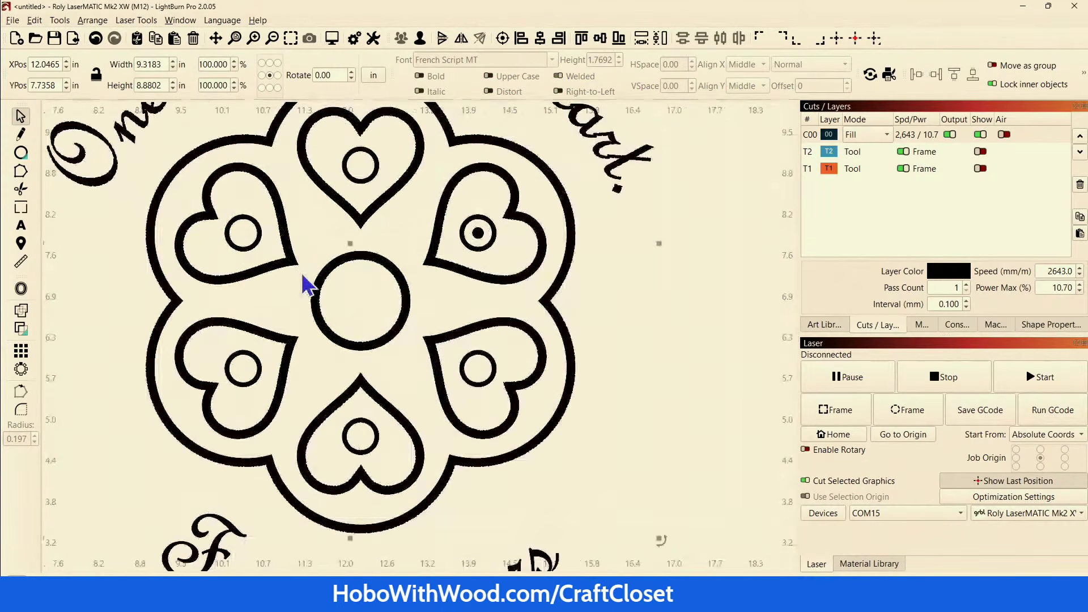
scroll(369, 266, down, 3)
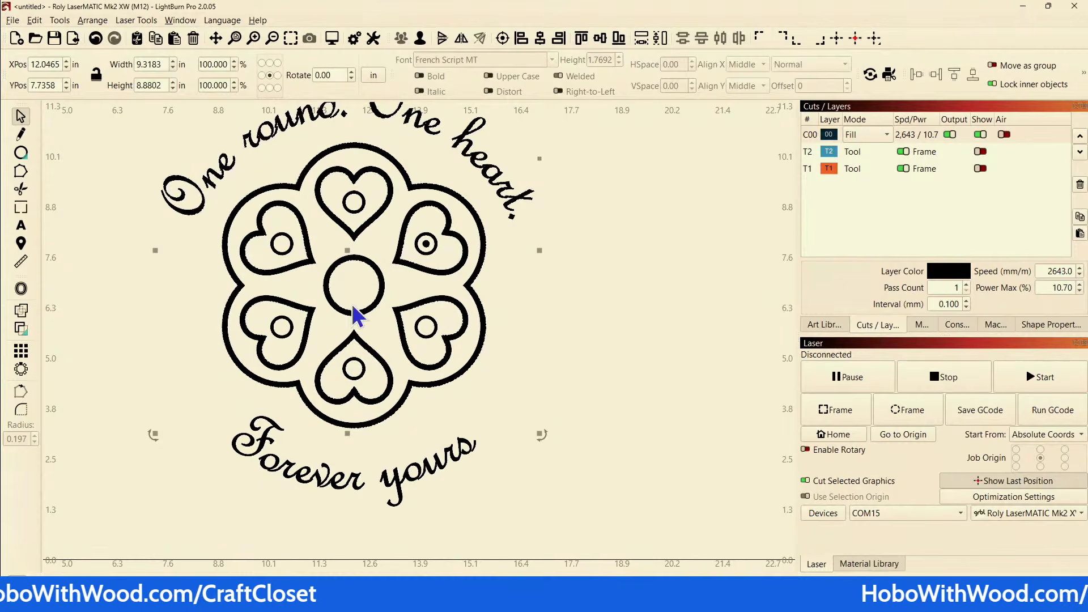
scroll(270, 337, down, 3)
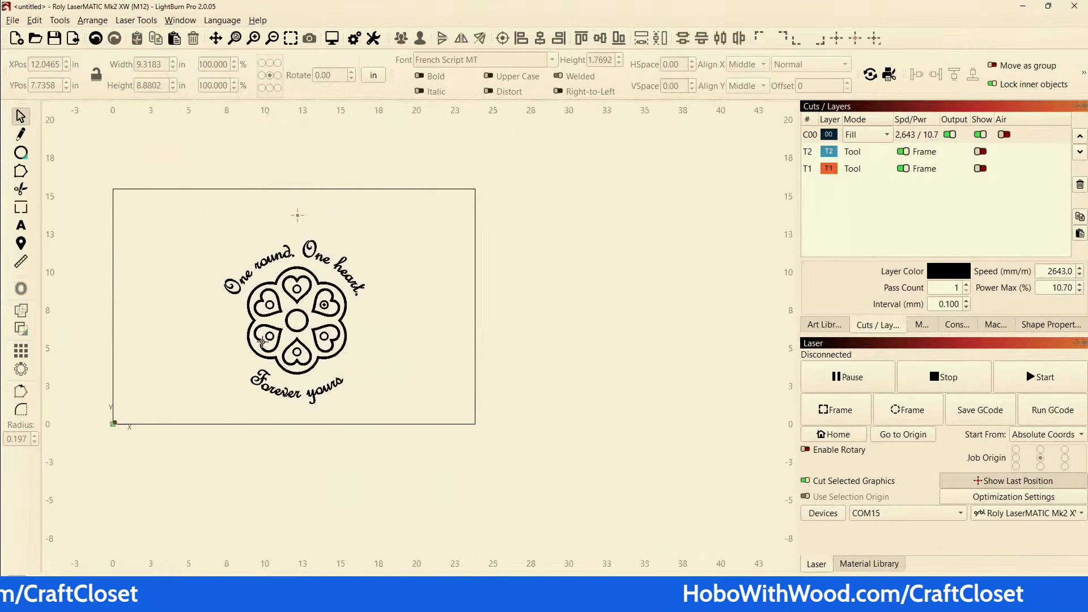
Step: Try to move the whole design toward the right edge of the work area, and undo the moves
drag(177, 217, 413, 450)
drag(292, 328, 392, 335)
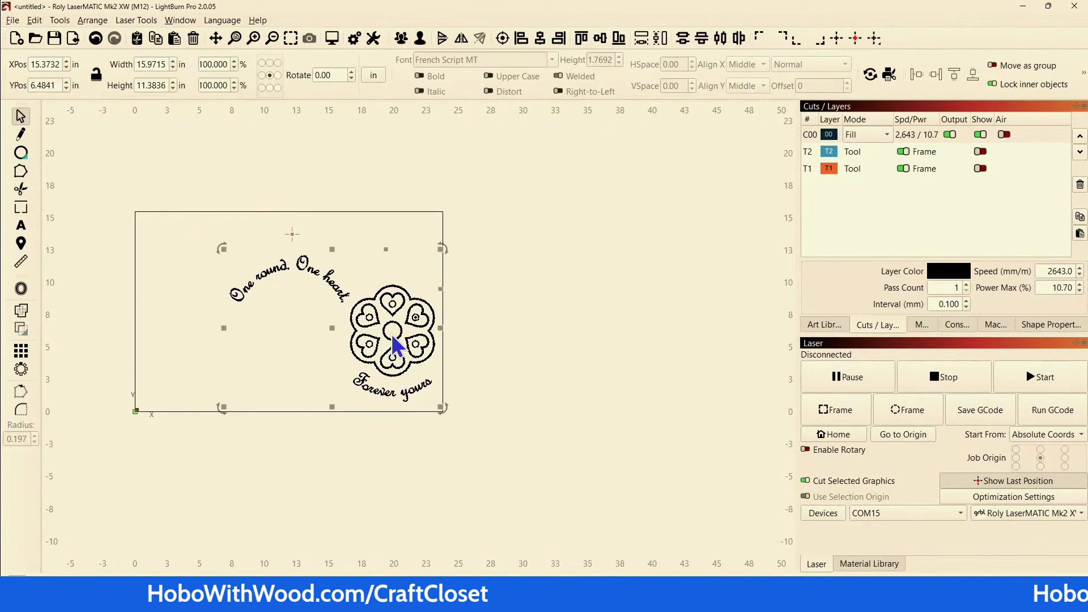
key(c)
click(170, 185)
drag(166, 175, 455, 530)
mouse_move(291, 327)
mouse_down()
mouse_move(365, 321)
mouse_move(292, 327)
mouse_up()
right_click(330, 278)
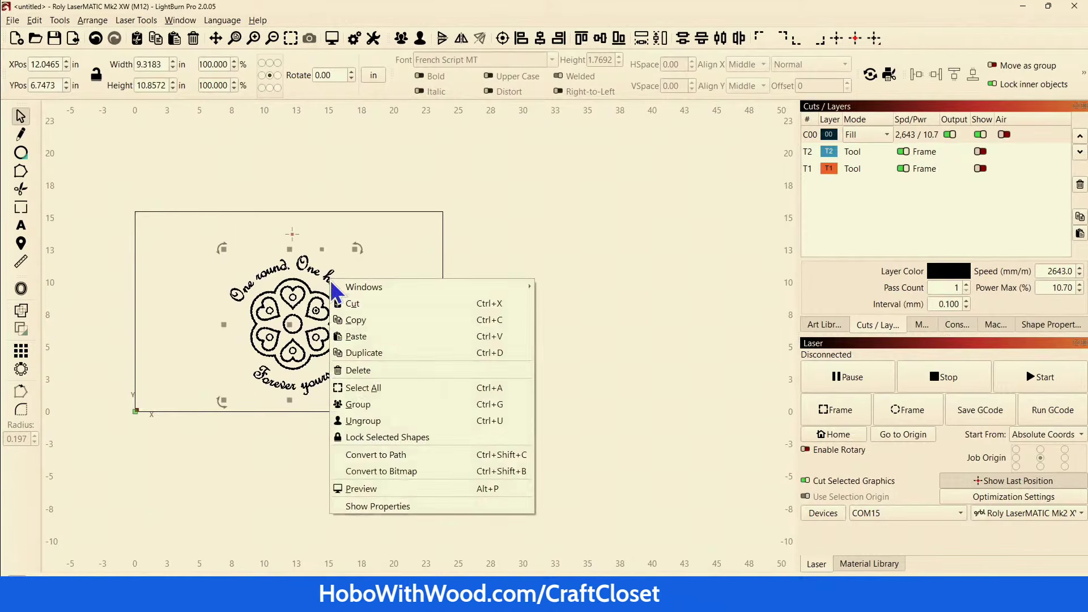
click(510, 236)
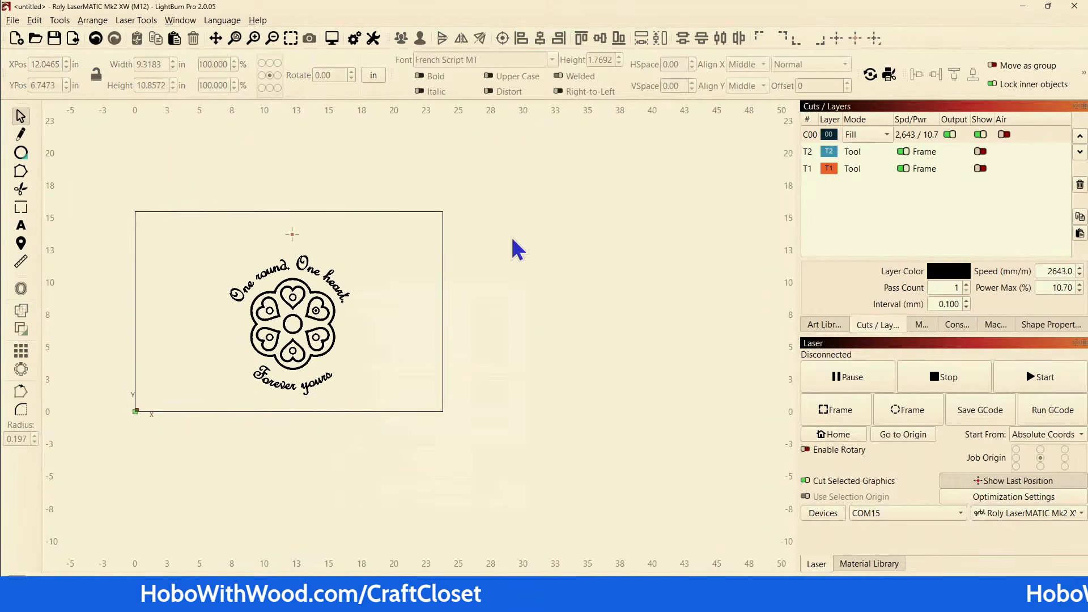
key(ctrl+z)
key(ctrl+z)
click(417, 238)
Step: Examine which lock, tool and arrange commands are available for the curved "One round. One heart." text
scroll(306, 258, up, 1)
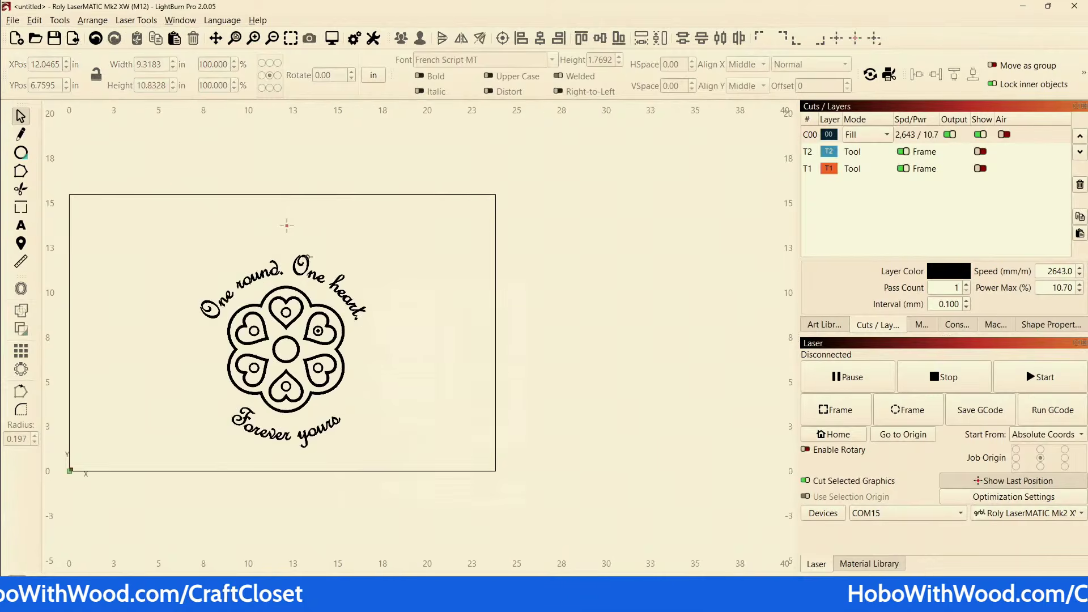
scroll(298, 253, up, 3)
right_click(291, 286)
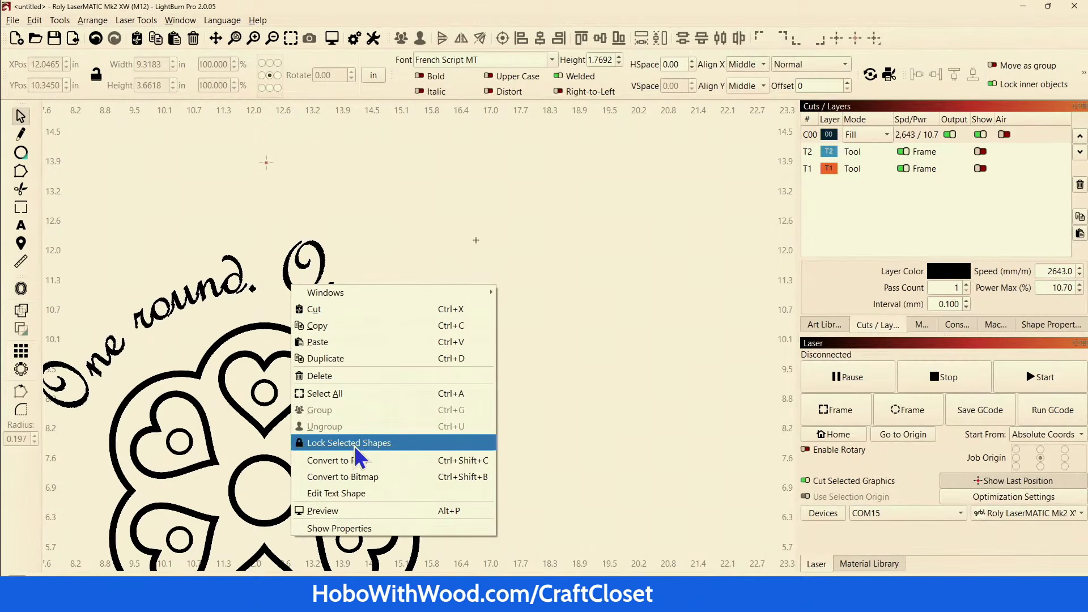
click(313, 207)
scroll(263, 165, down, 4)
drag(139, 199, 456, 486)
click(60, 21)
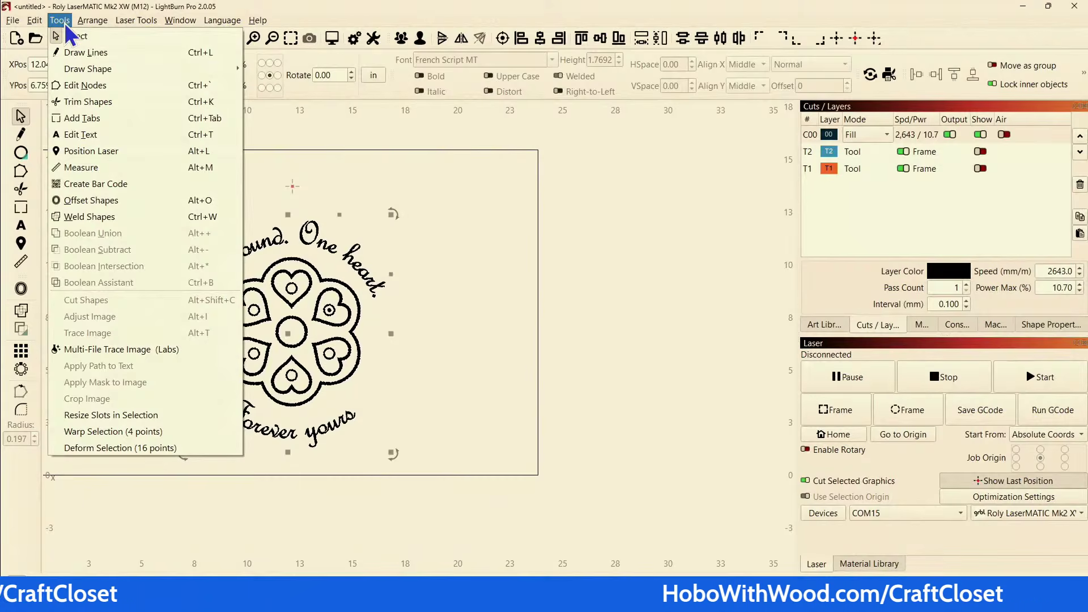
click(430, 218)
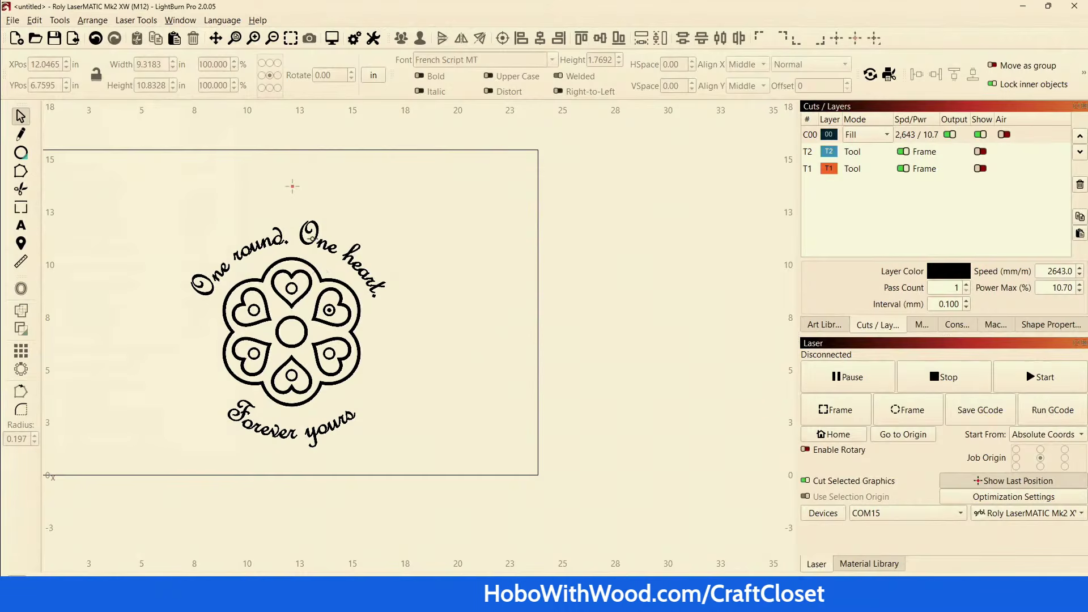
click(316, 239)
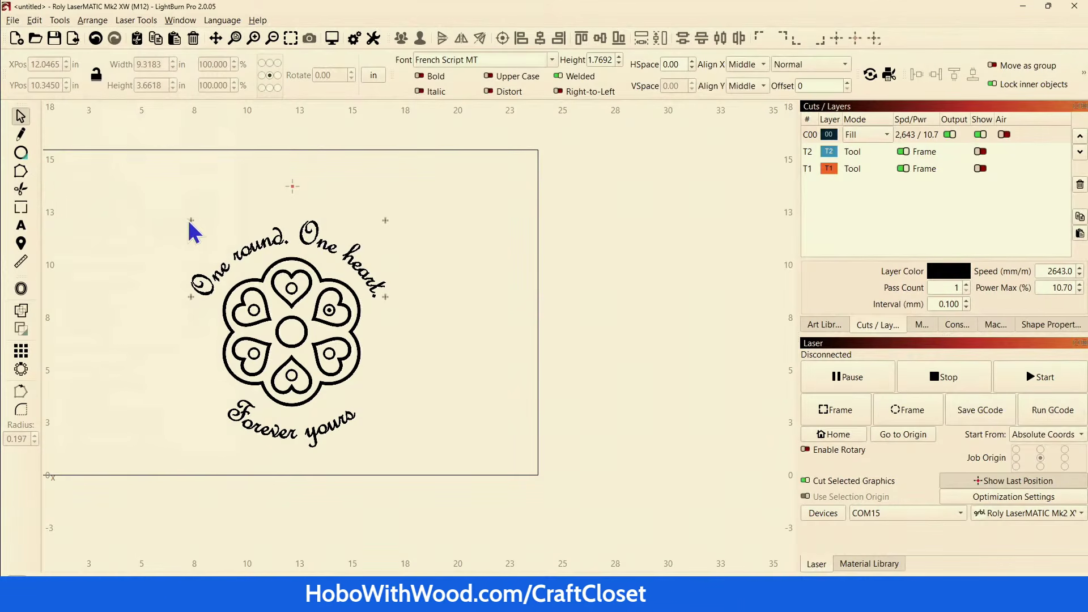
click(63, 22)
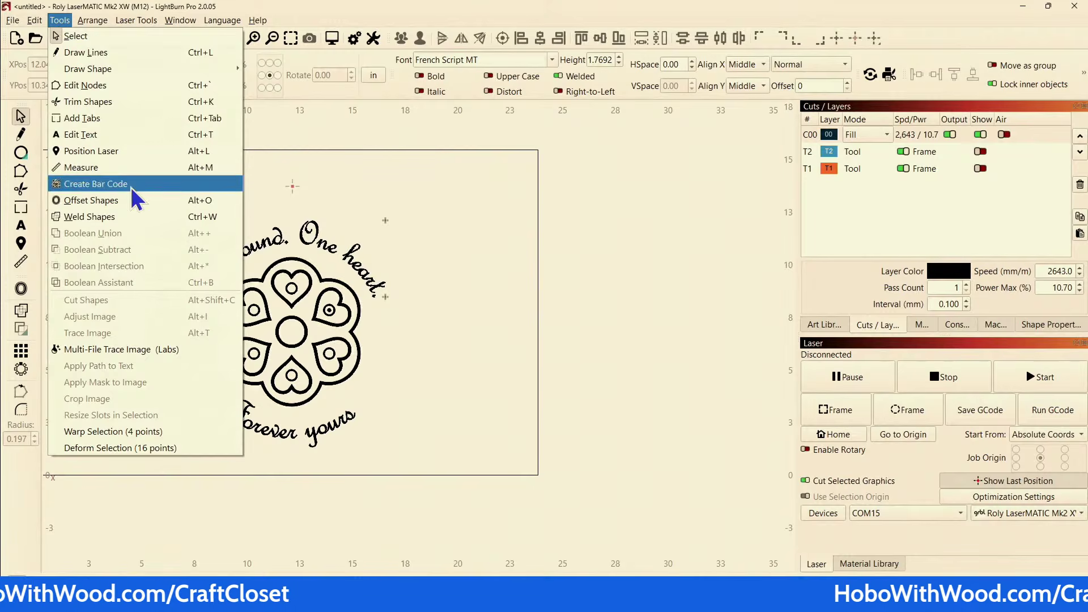
mouse_move(85, 20)
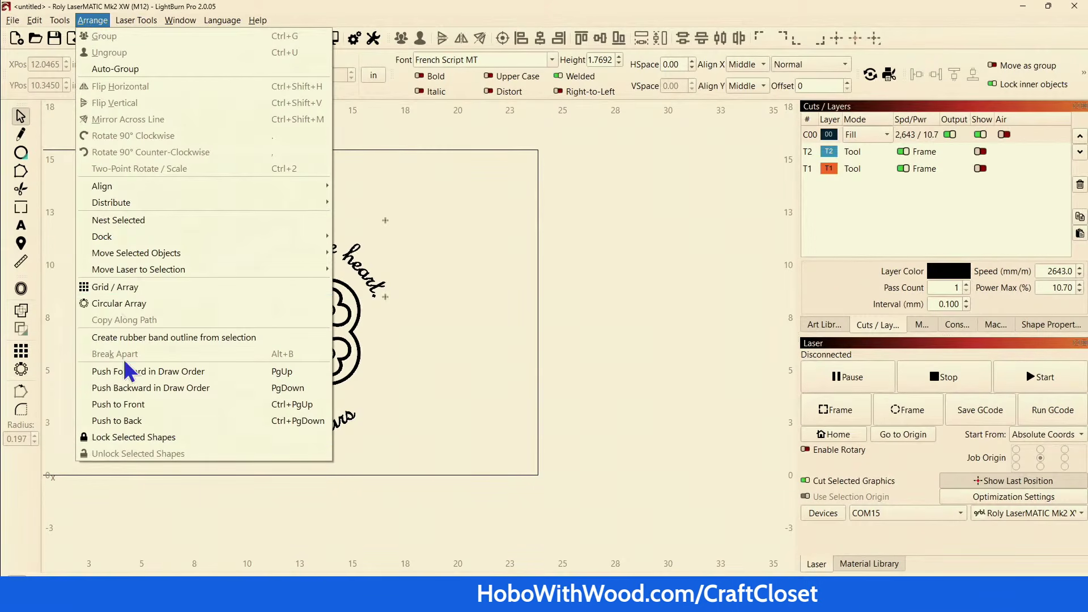
click(144, 439)
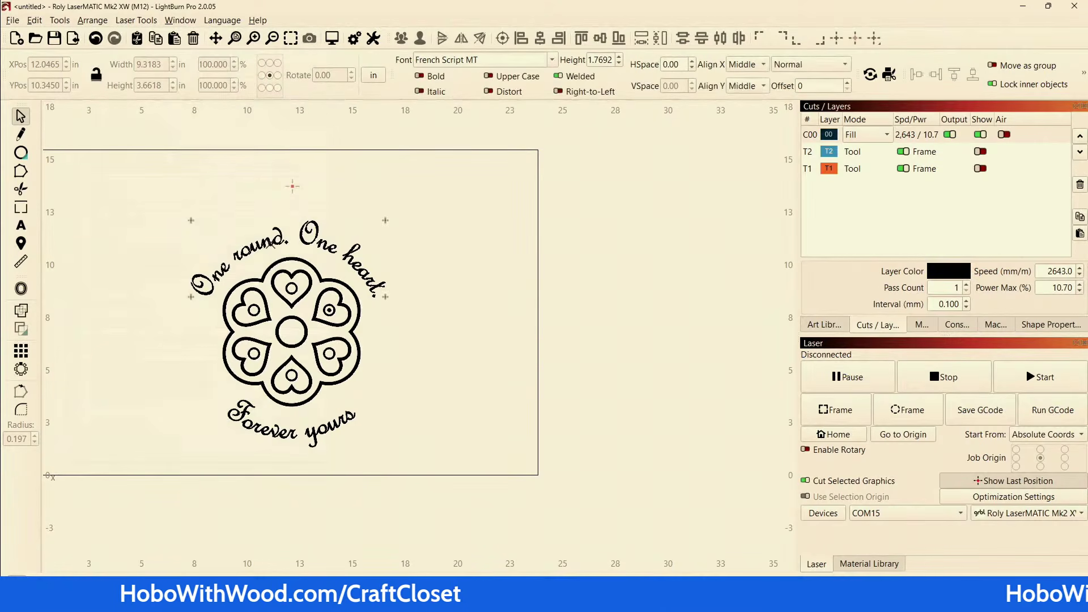
Step: Show tool layers T2 and T1, and move the whole design outside the work area to about X 42.2 in, Y 6.2 in
click(980, 151)
click(980, 168)
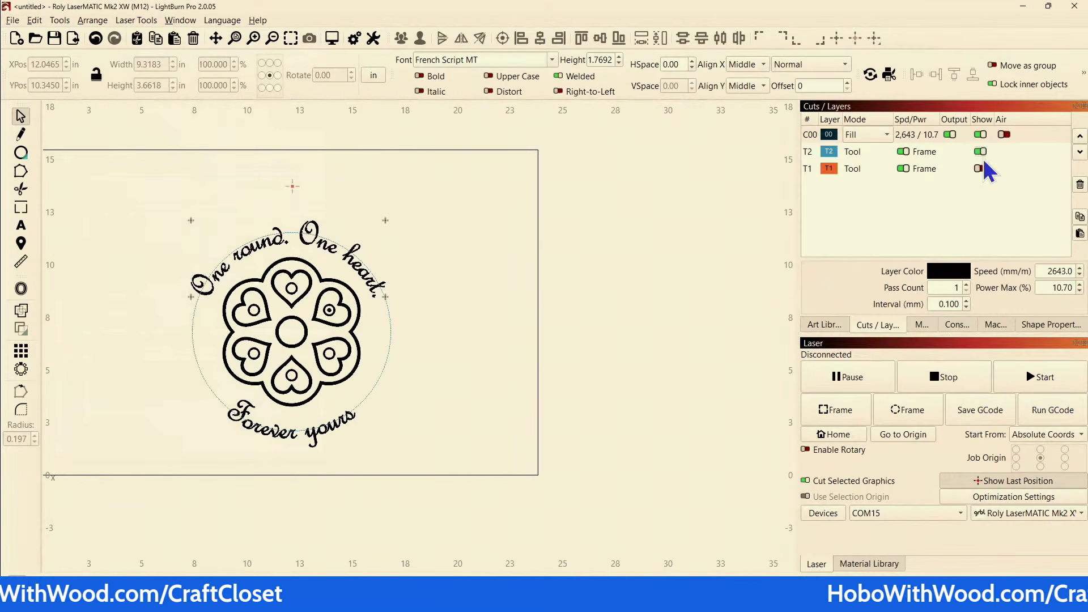
drag(81, 164, 499, 516)
scroll(213, 458, down, 3)
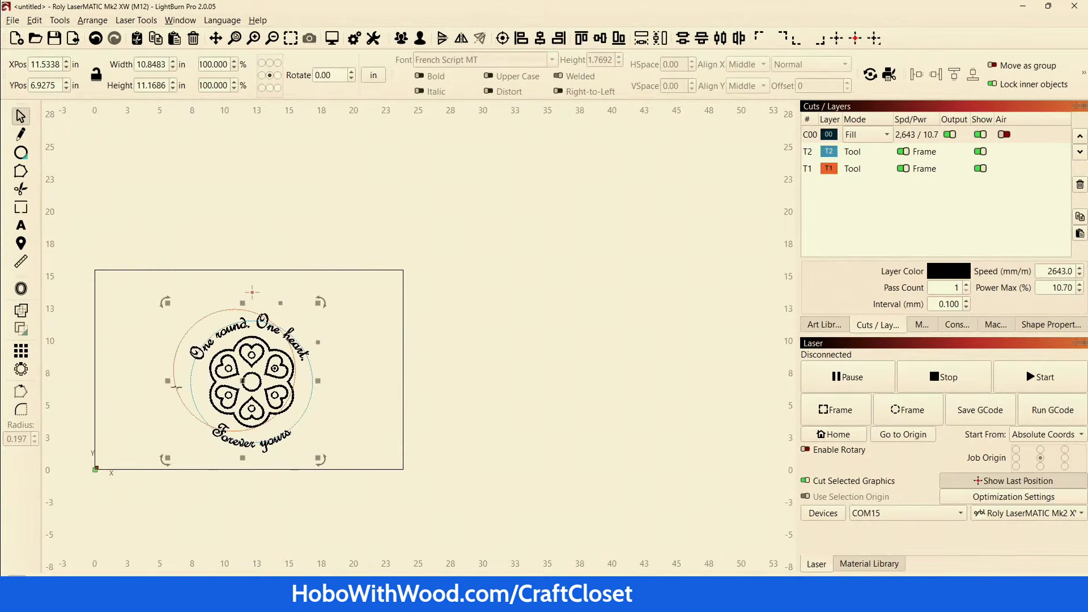
drag(244, 380, 640, 404)
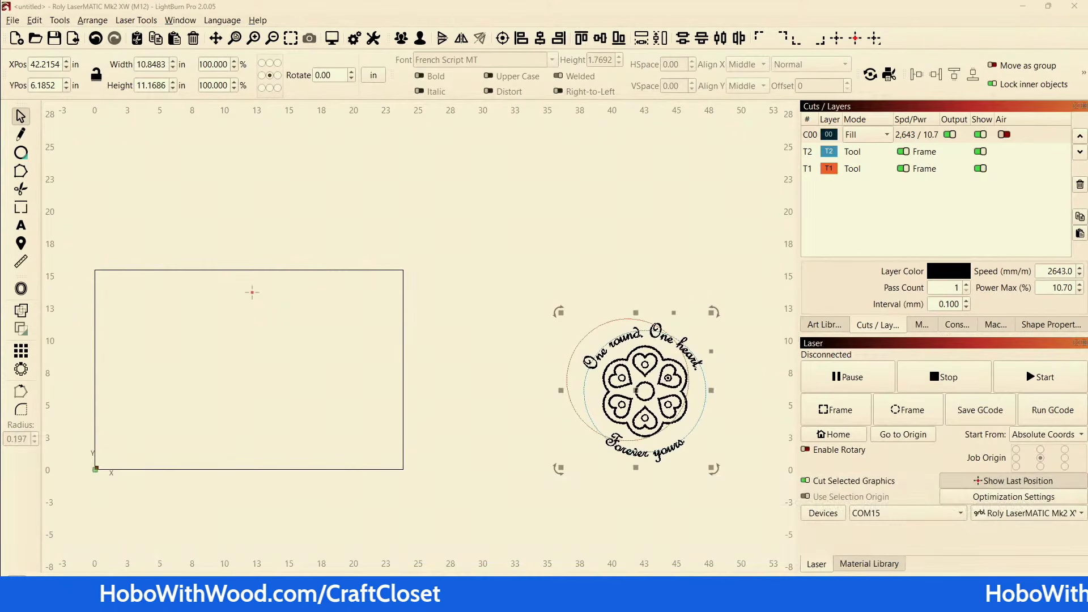
Step: Delete the off-centre orange T1 guide circle from the design
key(Escape)
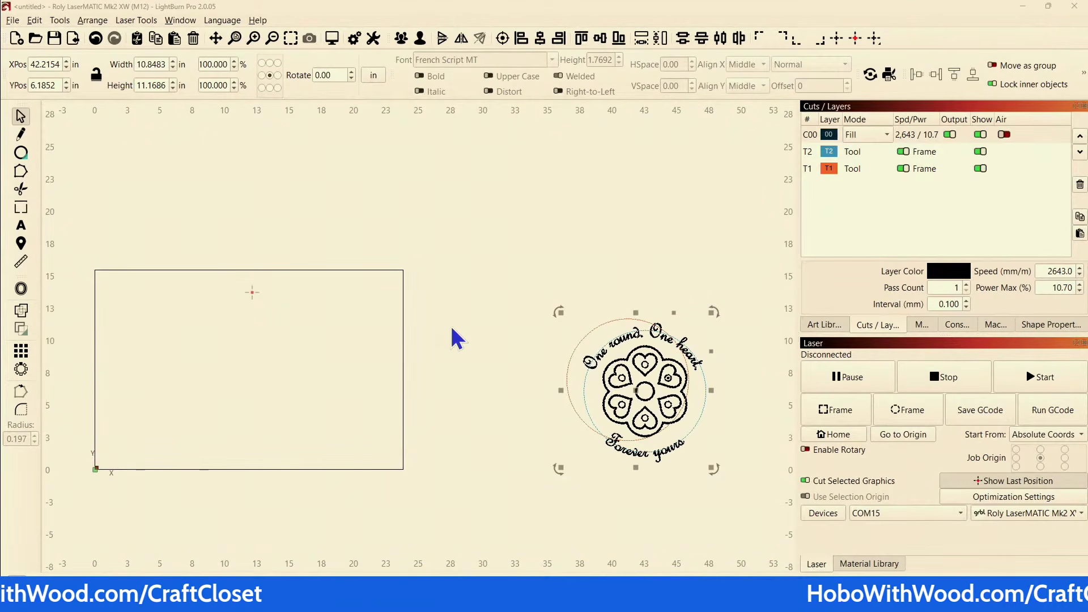
click(593, 331)
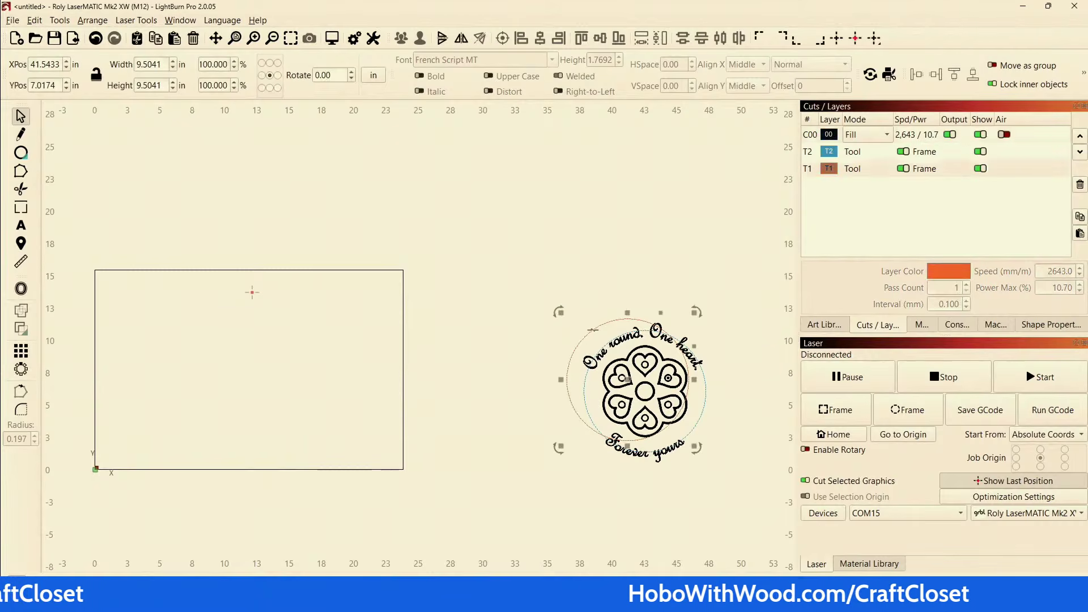
key(Delete)
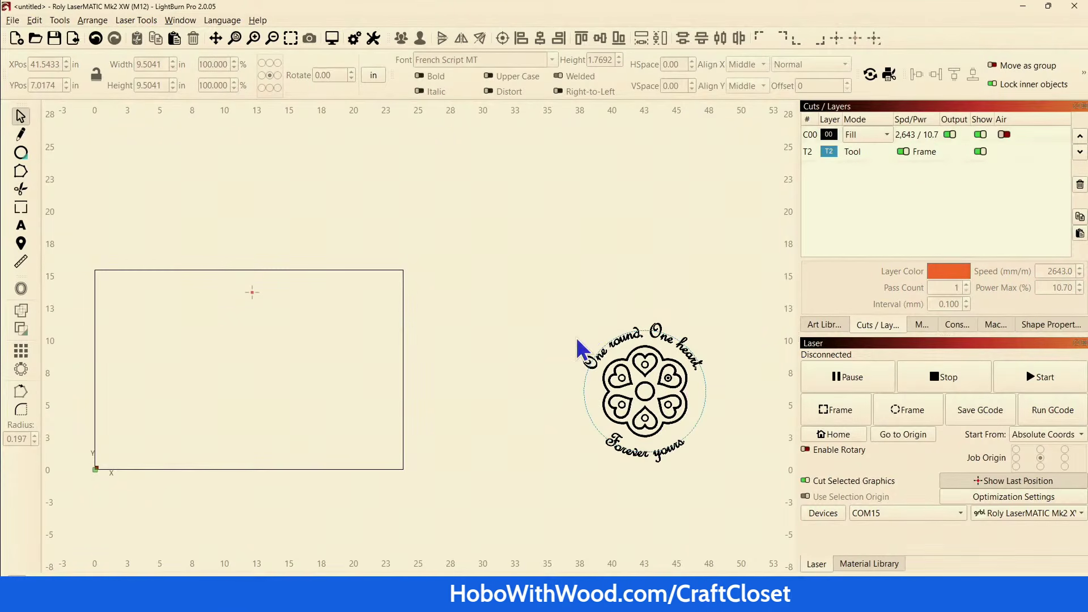
Step: Examine the centre of the flower ornament against the selection centre of the remaining design
drag(517, 286, 796, 514)
scroll(655, 420, up, 6)
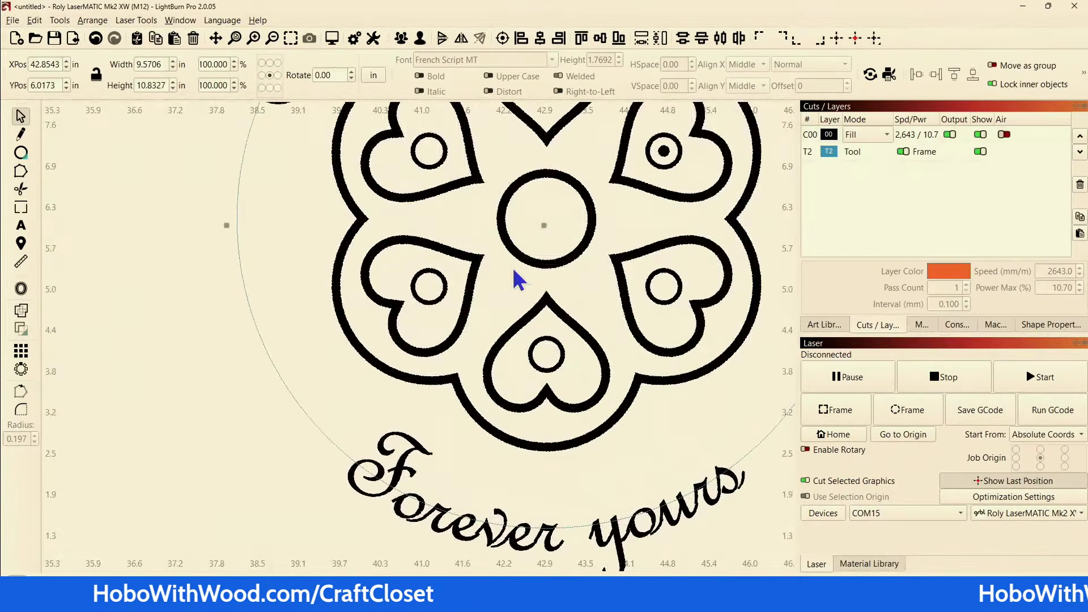
scroll(543, 235, up, 2)
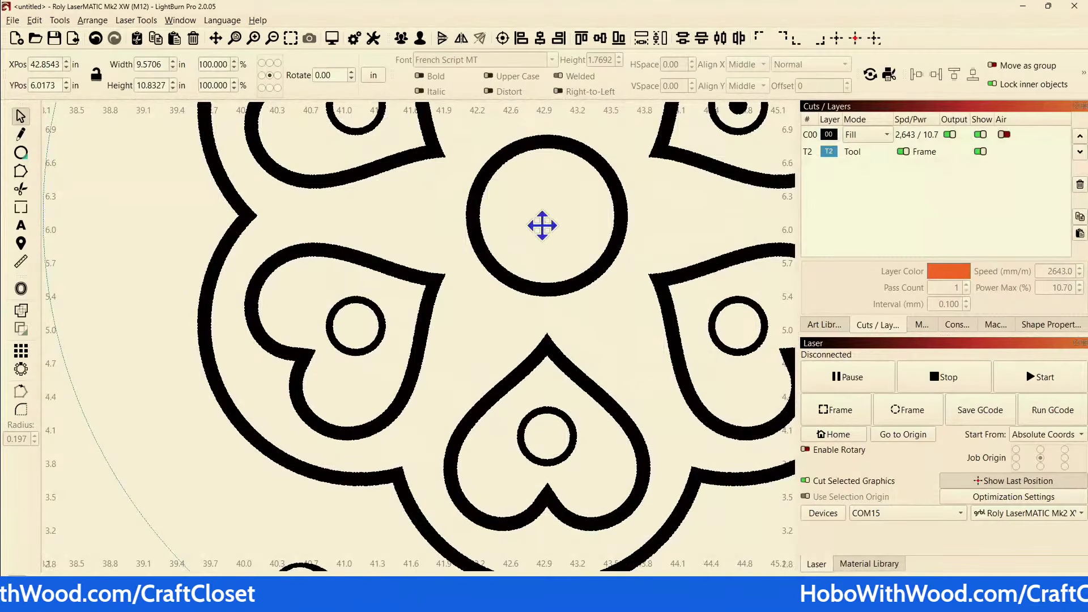
scroll(544, 262, down, 5)
scroll(544, 258, down, 2)
click(327, 296)
drag(299, 294, 443, 294)
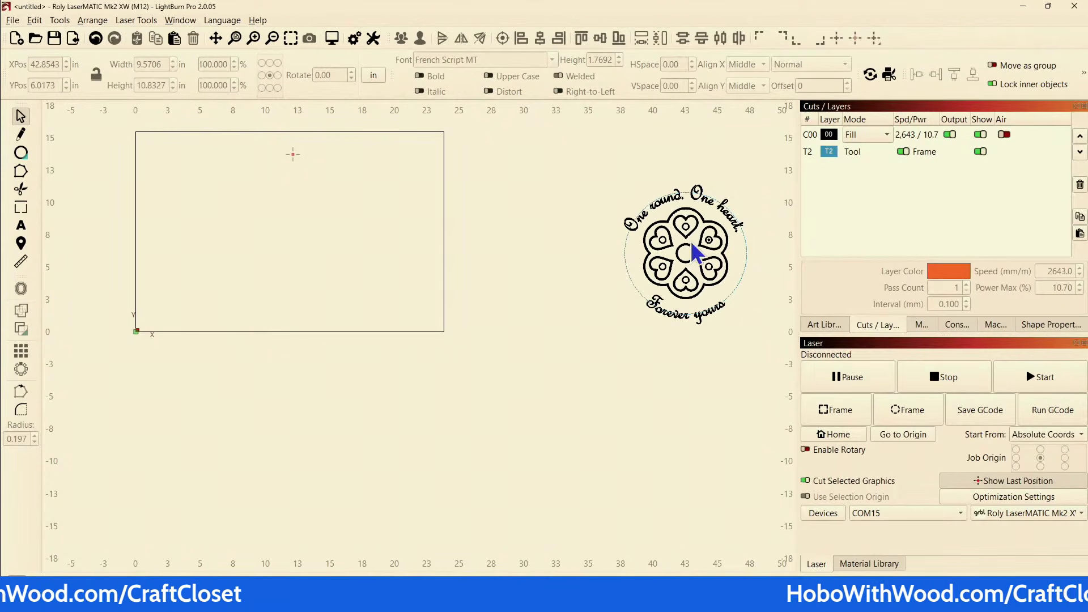
Step: Insert the Heart1 graphic from the Heart art library and place it at about X 11.4 in, Y 10.4 in
click(823, 326)
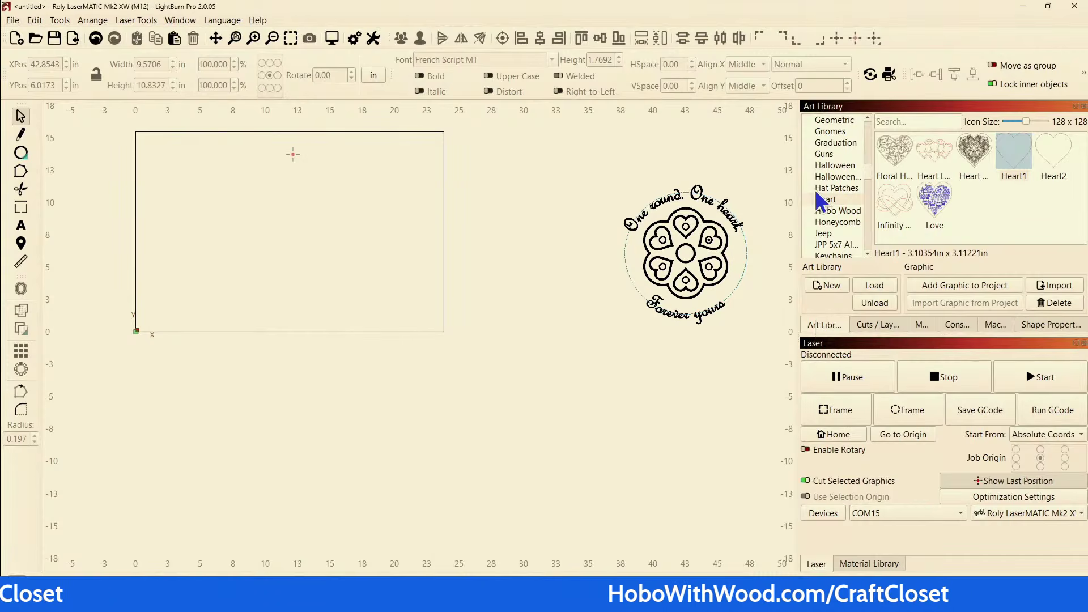
double_click(1015, 168)
drag(420, 338, 358, 278)
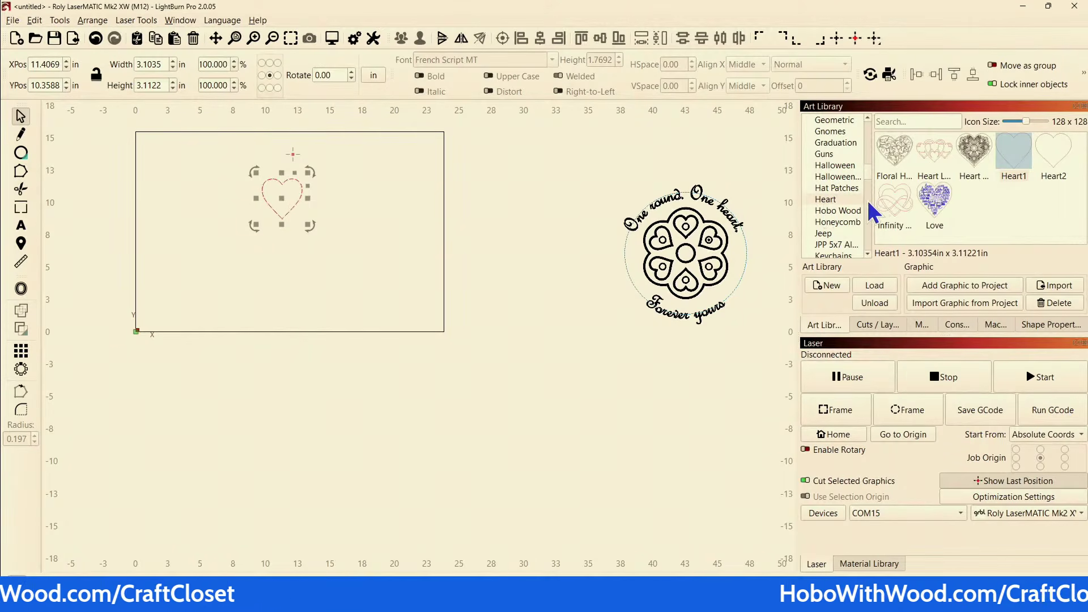
Step: Scale the inserted heart down about its centre to about 1.48 × 1.49 in
scroll(275, 202, up, 2)
scroll(275, 203, up, 2)
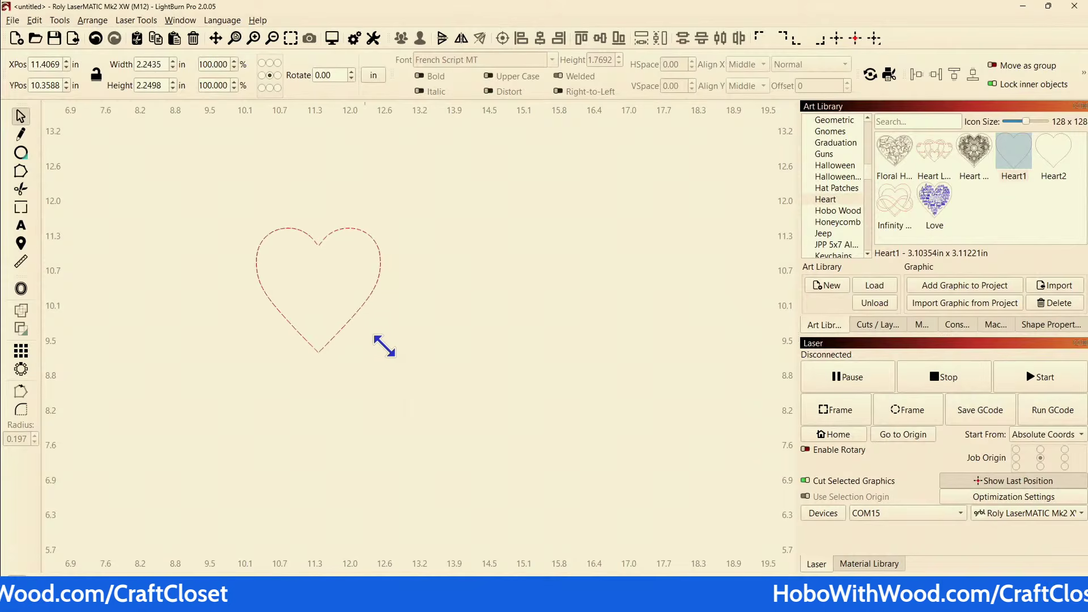
scroll(376, 341, down, 5)
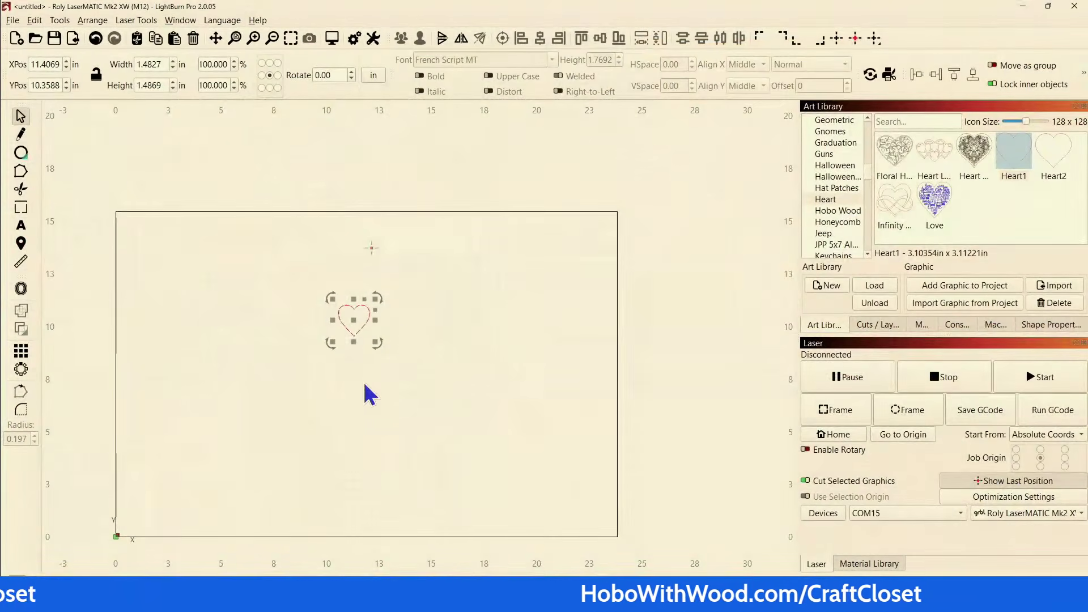
Step: Draw a circle about 0.86 in in diameter just below the heart, at about X 11.3 in, Y 8.7 in
scroll(343, 340, up, 2)
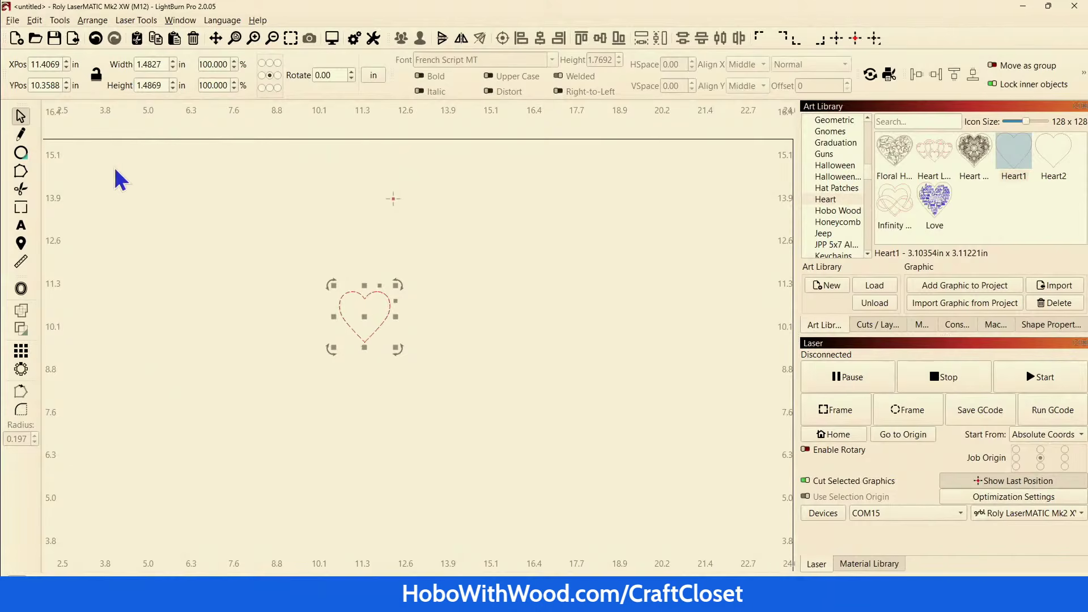
click(25, 153)
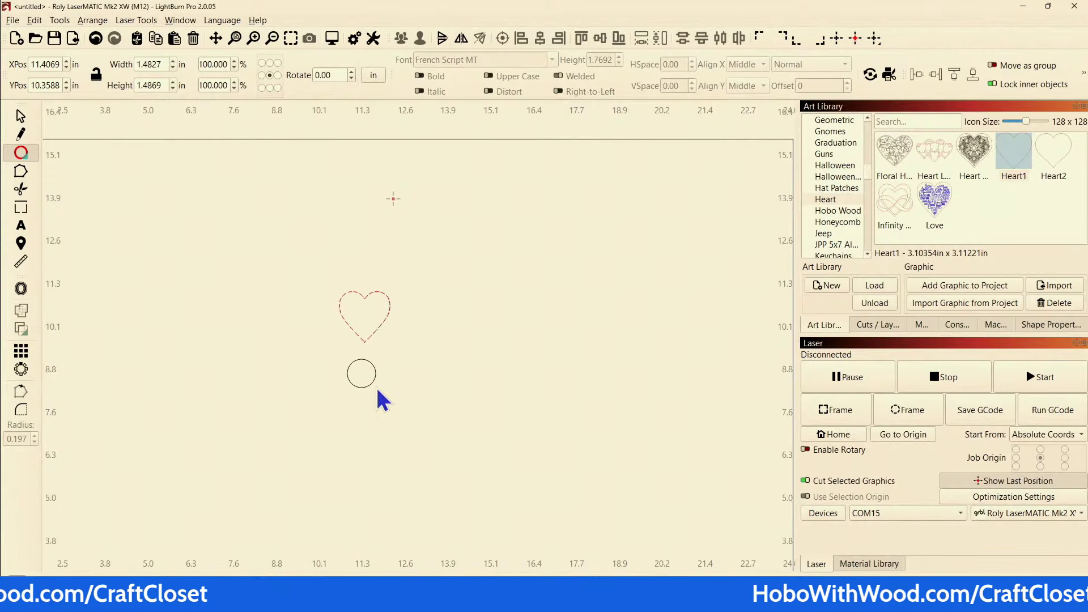
key(Escape)
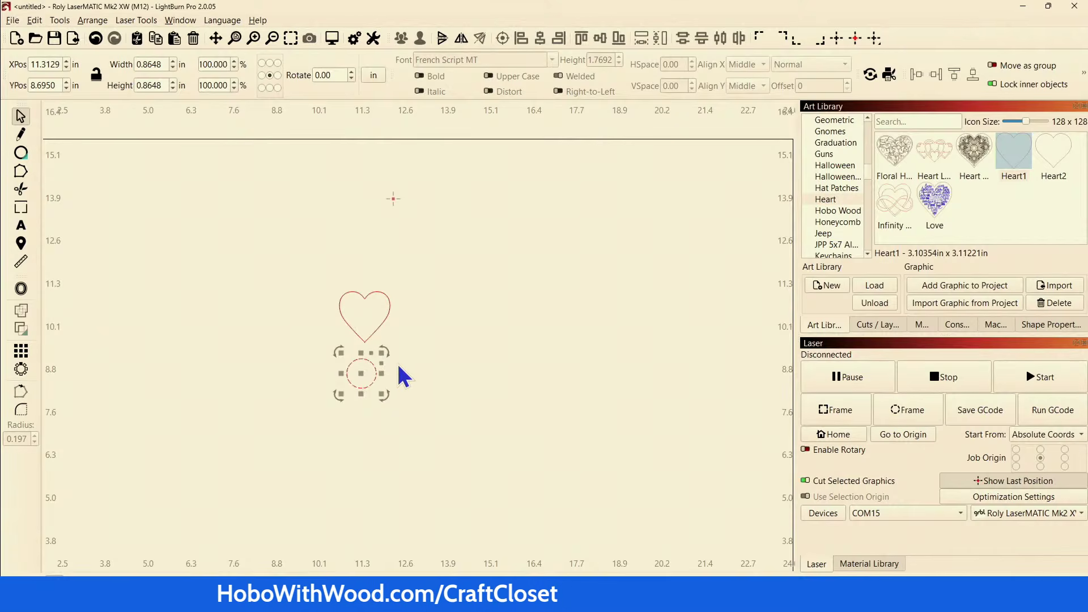
Step: Align the heart and the circle on a common vertical centre line
click(399, 382)
drag(318, 304, 317, 301)
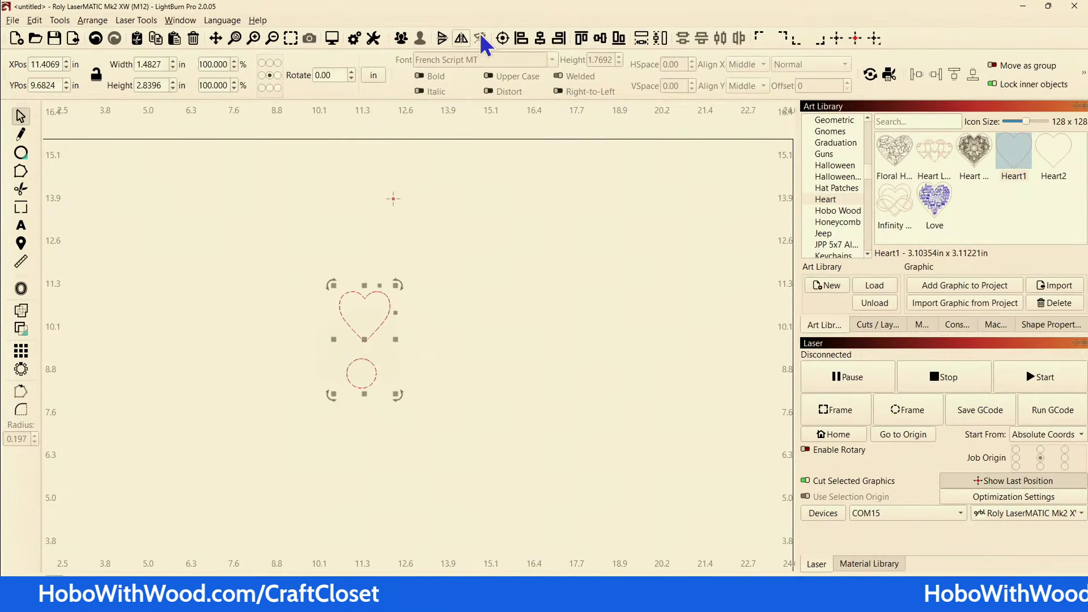
click(543, 41)
Step: Scale the circle below the heart down to about 0.62 in in diameter and move it to about X 11.36 in, Y 8.74 in
scroll(176, 406, down, 2)
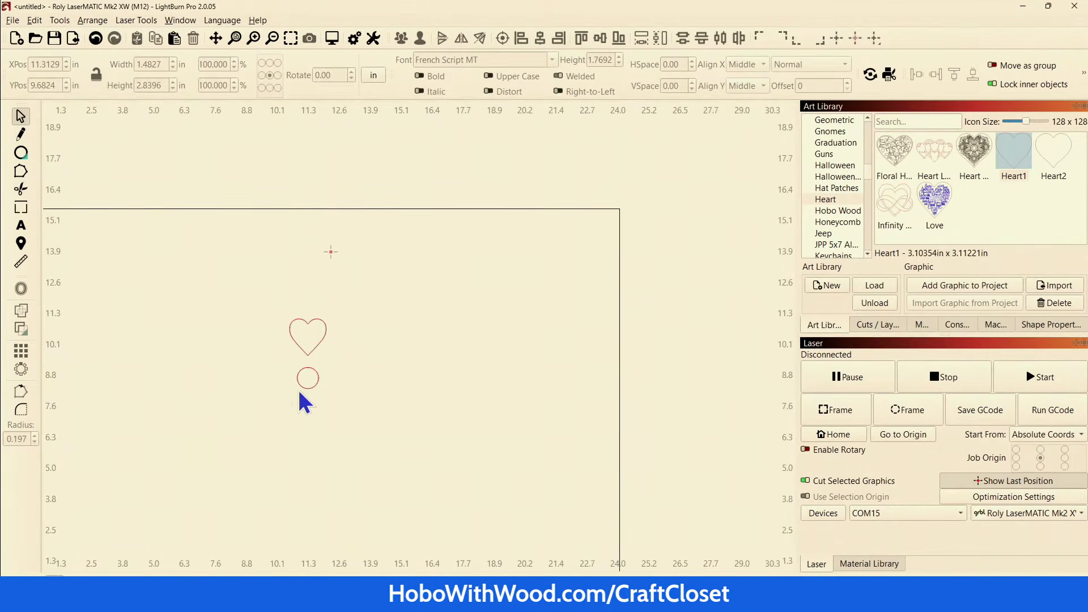
scroll(300, 392, down, 4)
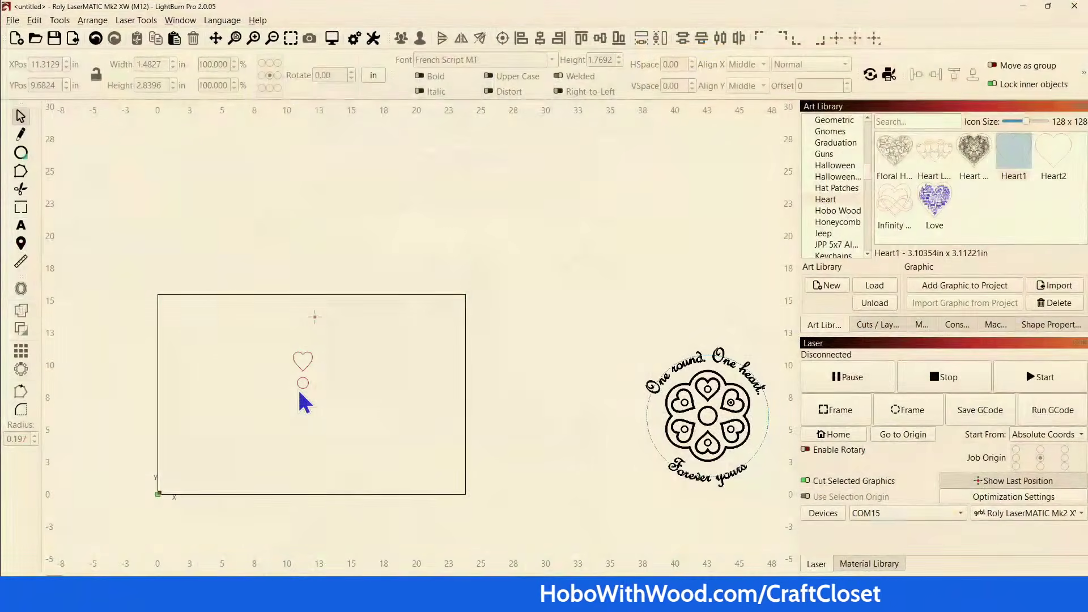
scroll(306, 406, up, 2)
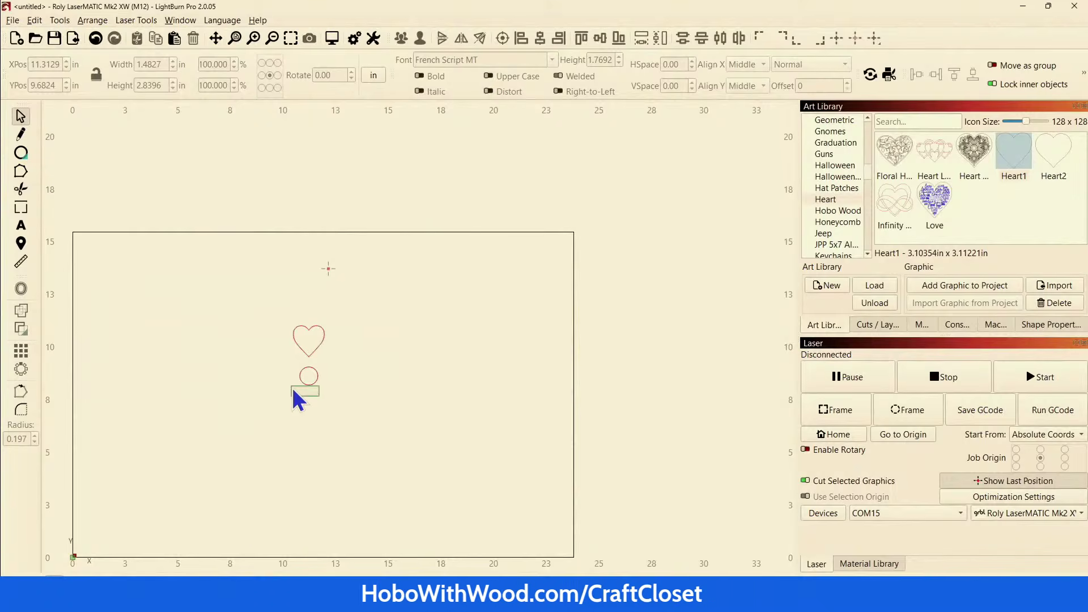
click(299, 379)
scroll(307, 379, up, 3)
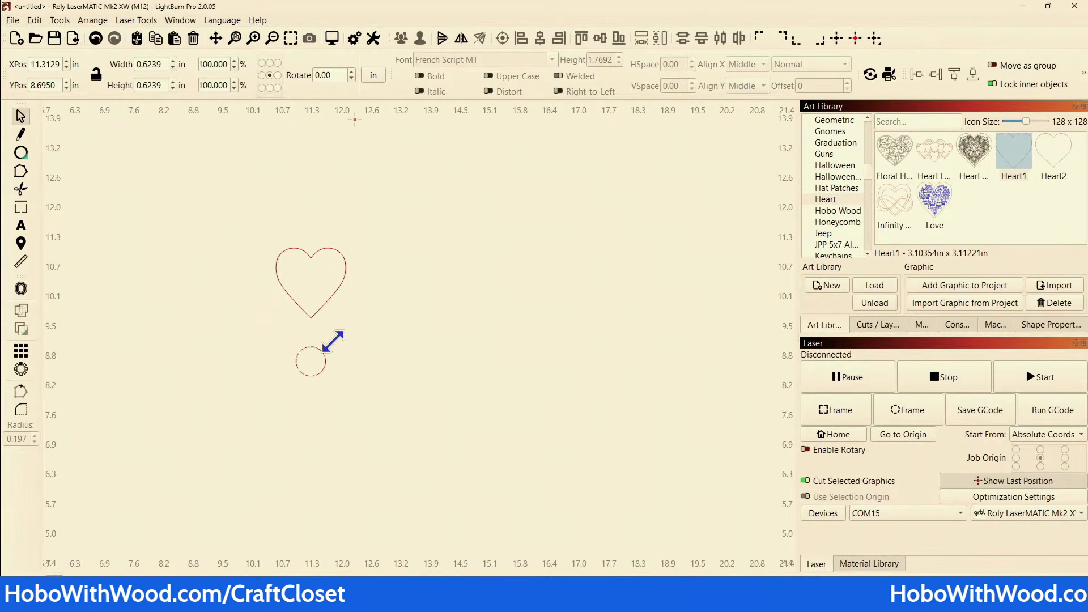
mouse_move(316, 369)
mouse_down()
mouse_move(315, 340)
mouse_move(314, 362)
mouse_up()
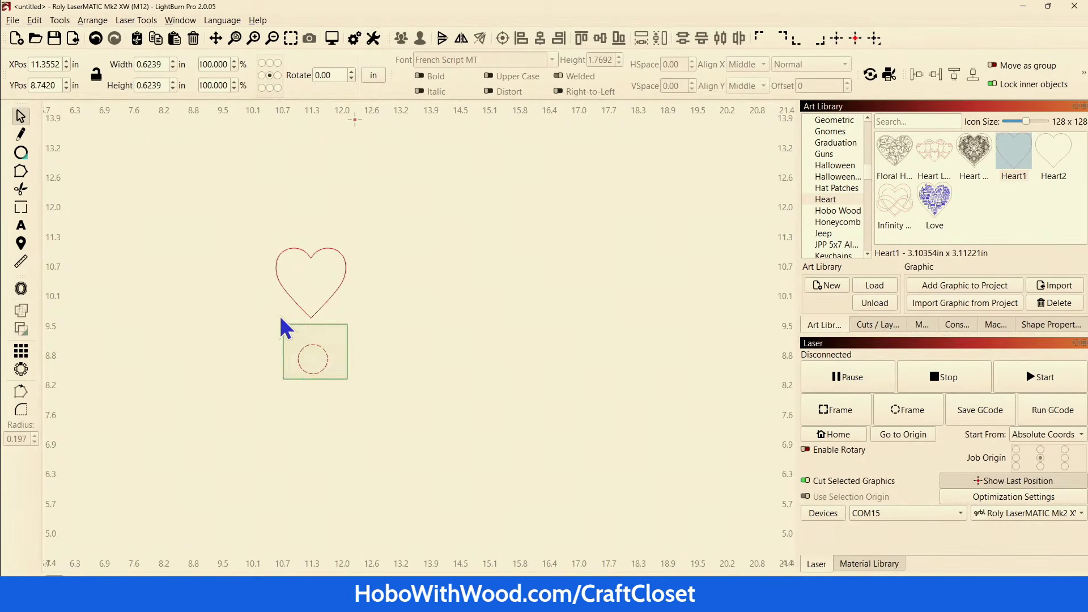
Step: Realign the heart horizontally with the resized circle so both share the circle's vertical centre line
drag(282, 322, 283, 306)
click(541, 38)
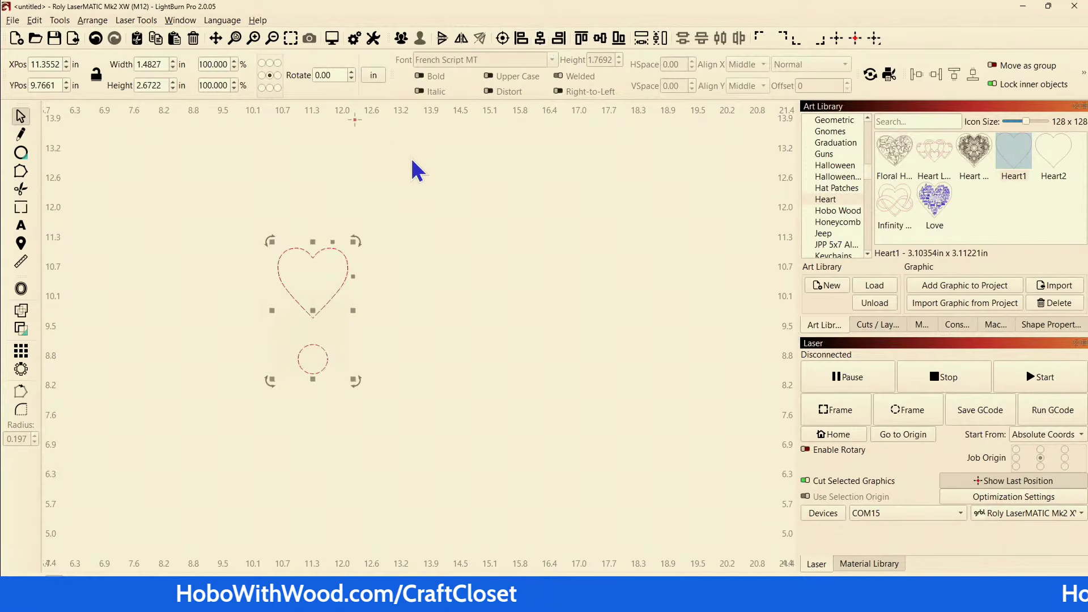
click(151, 305)
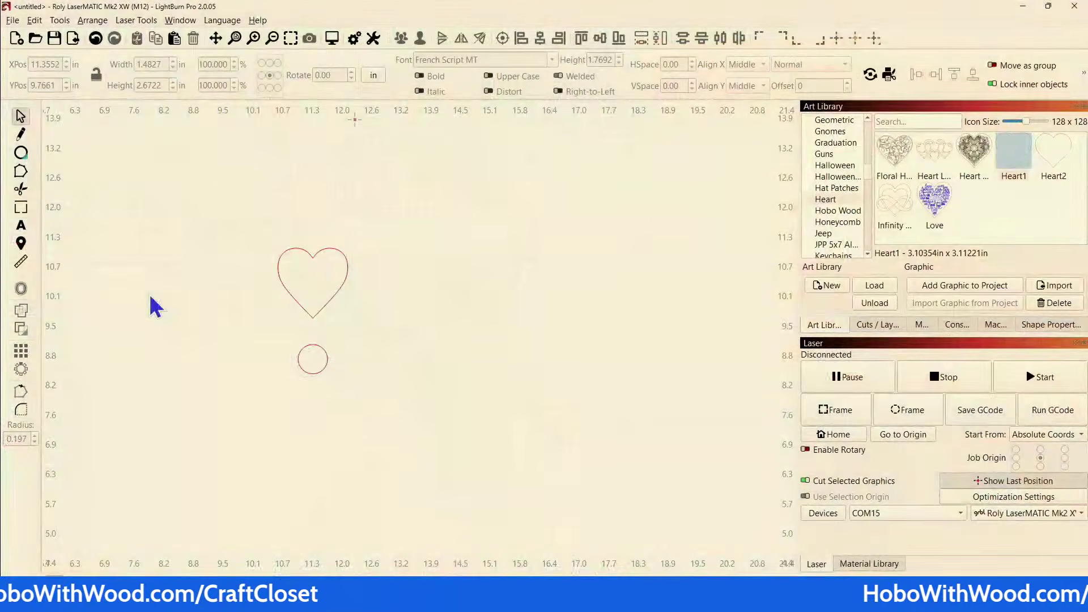
Step: Assign the heart and the circle to the black layer
drag(347, 404, 227, 264)
click(17, 585)
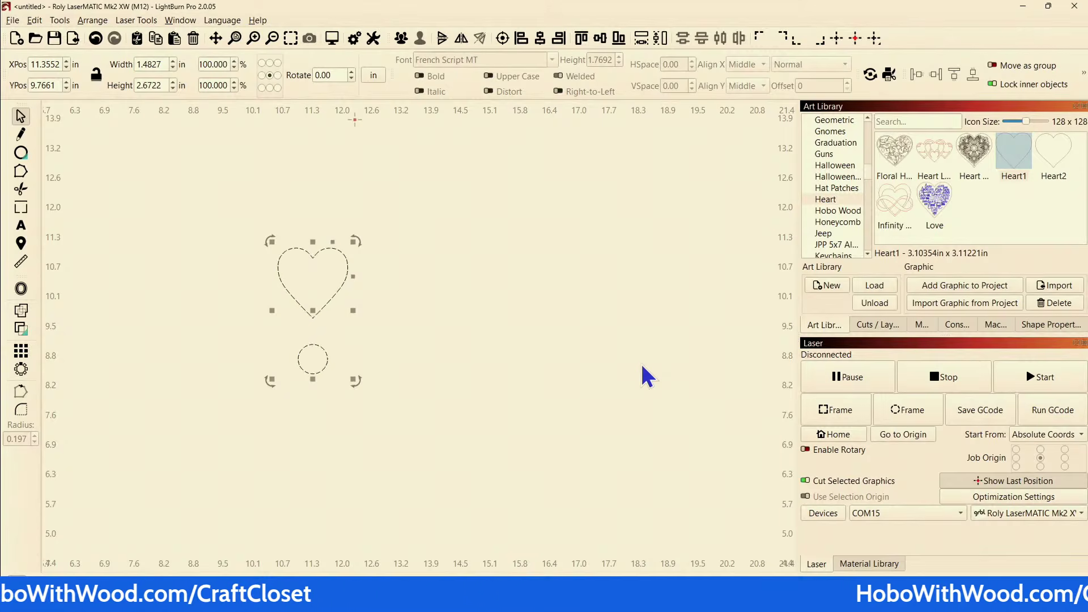
click(225, 396)
Step: Create a circular array of the heart around the small circle with 6 copies over 360°, rotating the copies and grouping the results
scroll(311, 363, up, 2)
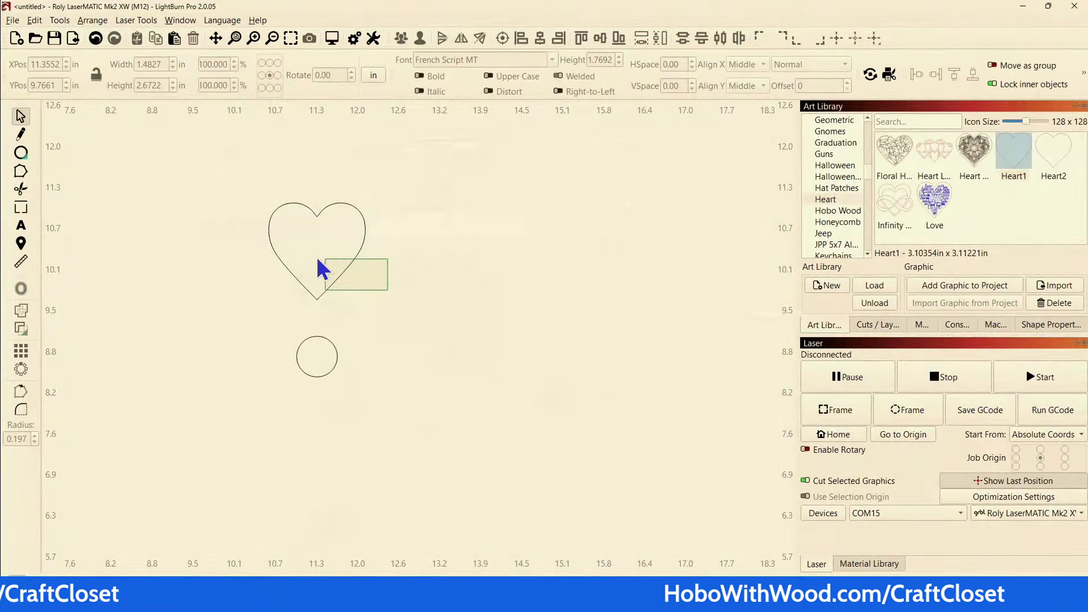
drag(317, 260, 312, 261)
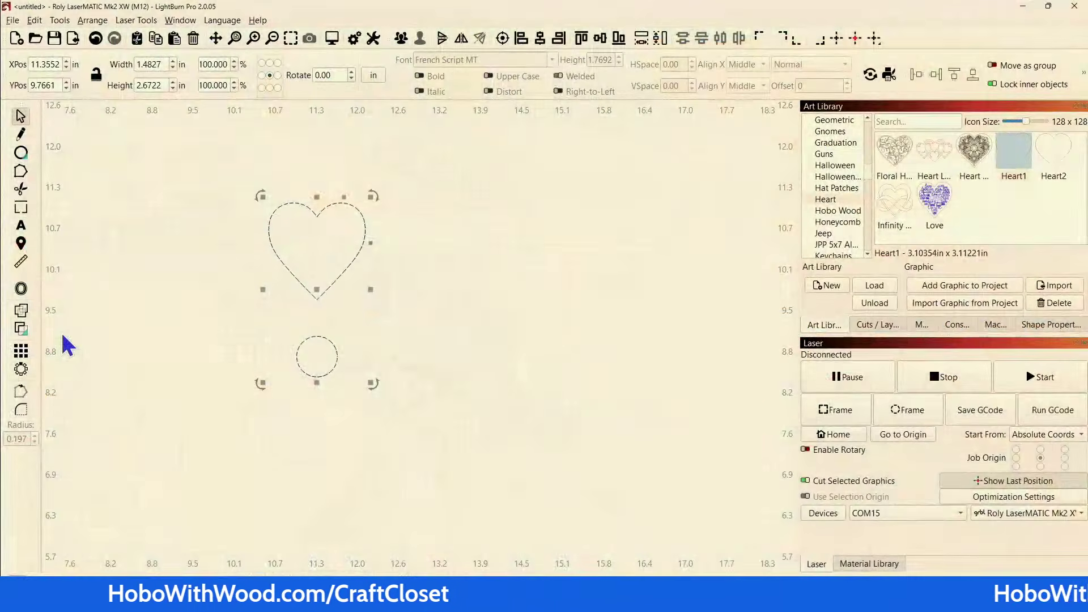
click(384, 296)
drag(406, 279, 337, 280)
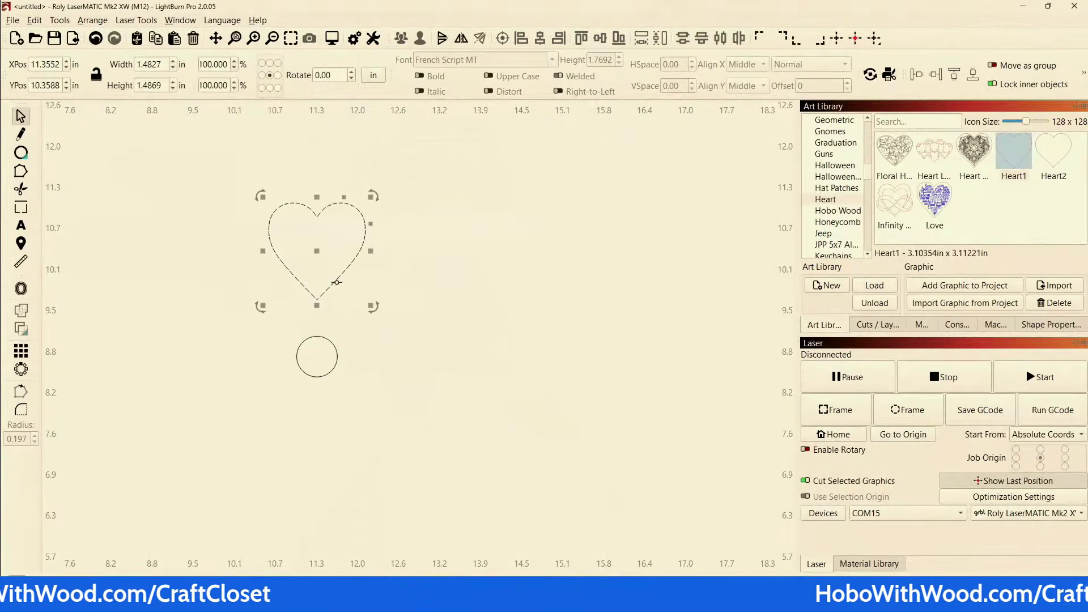
drag(393, 377, 281, 363)
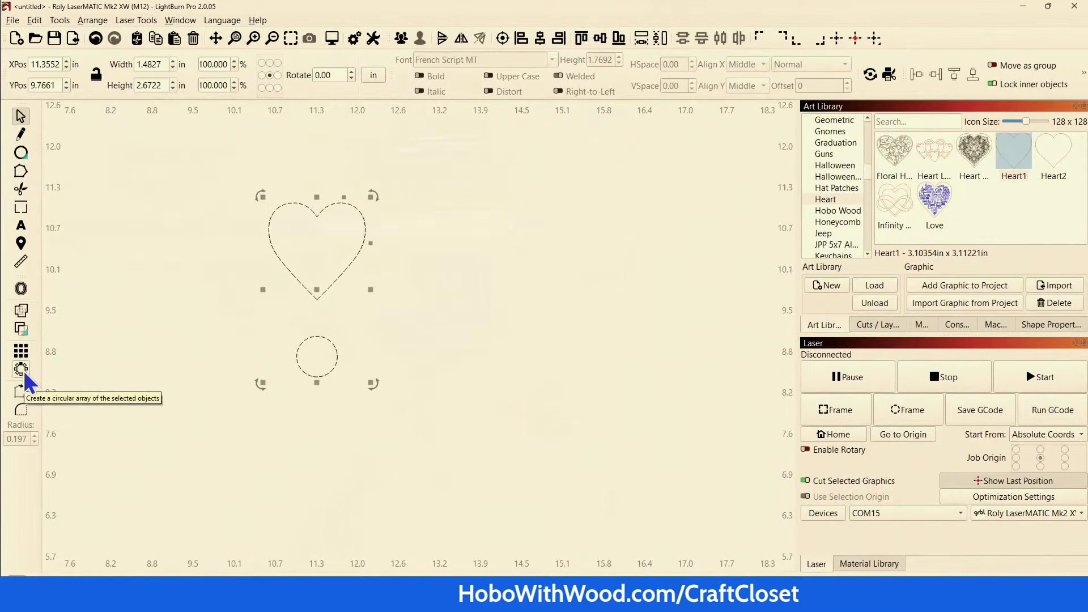
click(21, 370)
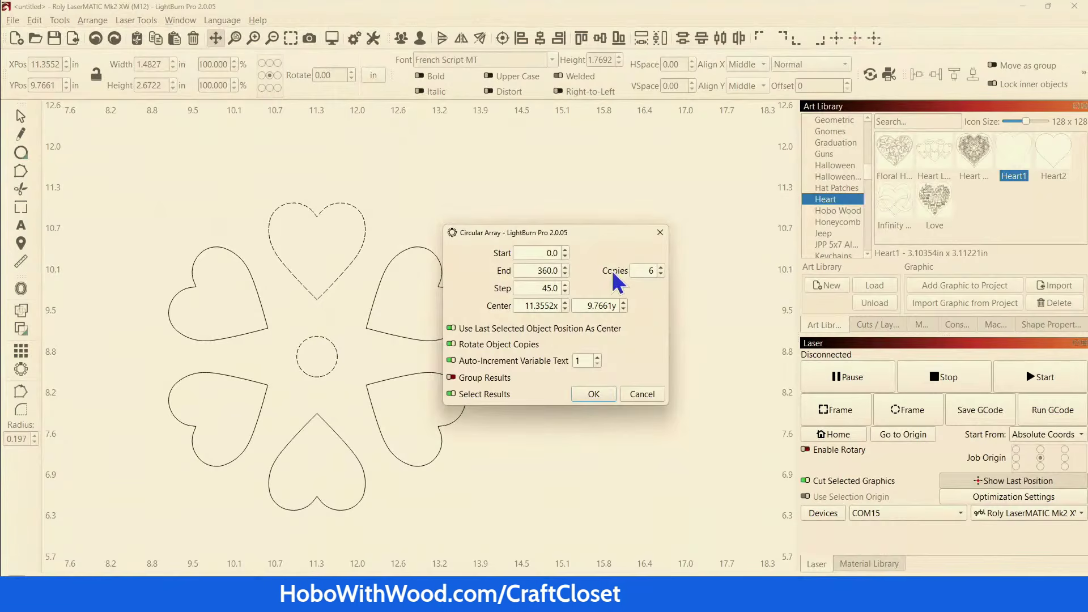
click(661, 267)
click(661, 267)
drag(605, 232, 810, 237)
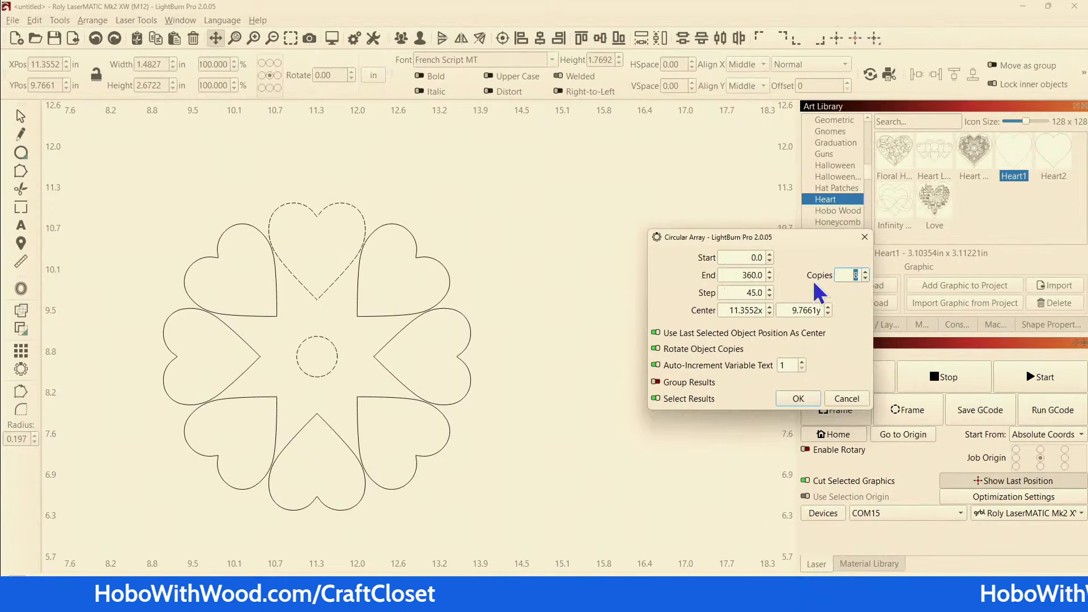
double_click(865, 279)
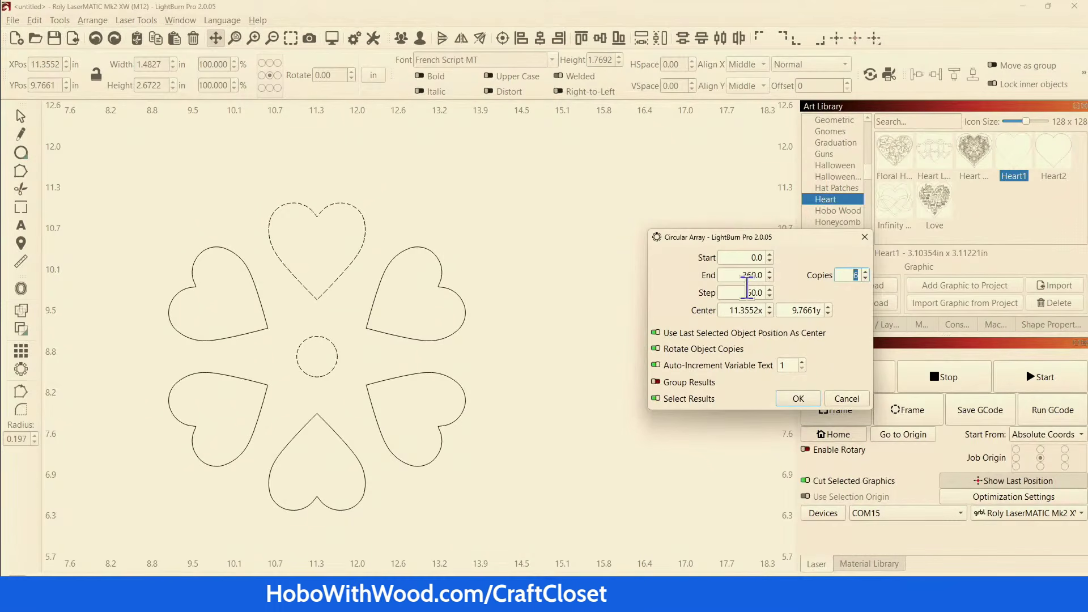
click(655, 383)
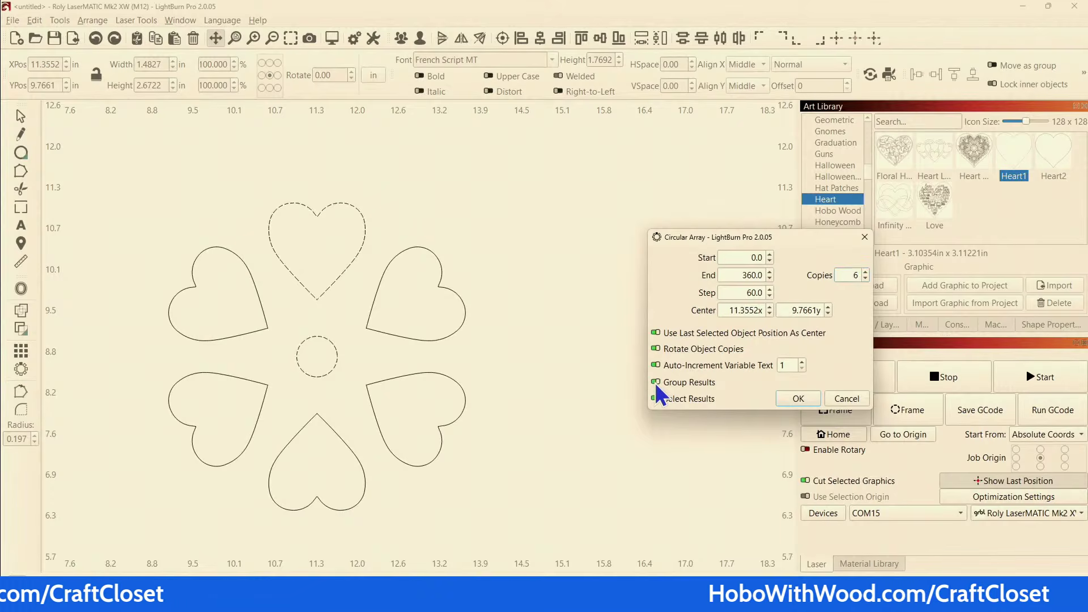
click(799, 398)
Step: Place a duplicate of the centre circle in the middle of the top heart, at about X 11.36 in, Y 10.36 in
scroll(336, 389, down, 2)
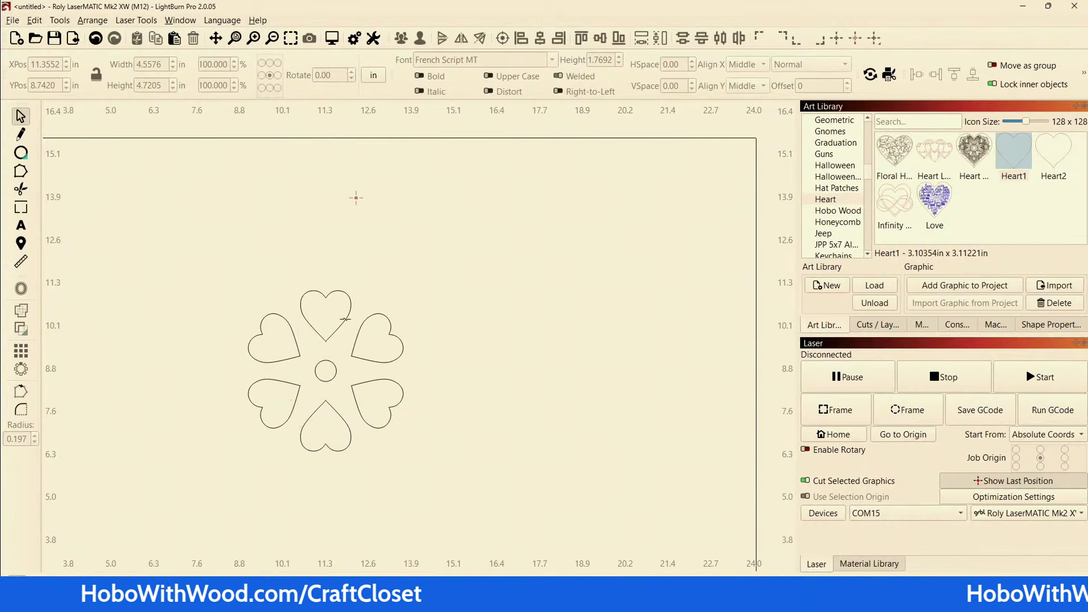
click(325, 381)
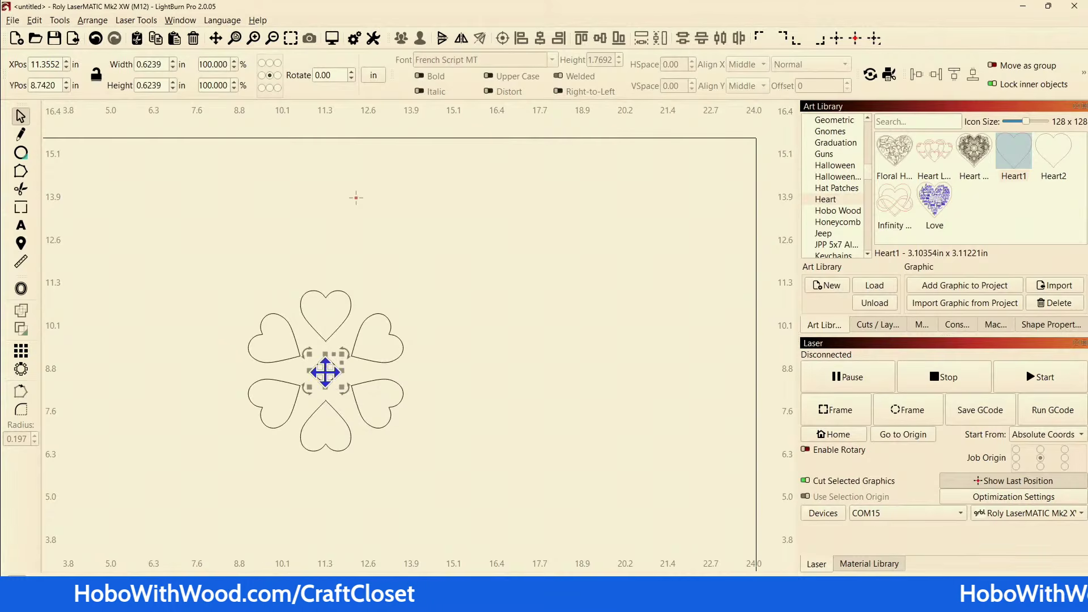
drag(332, 365, 326, 316)
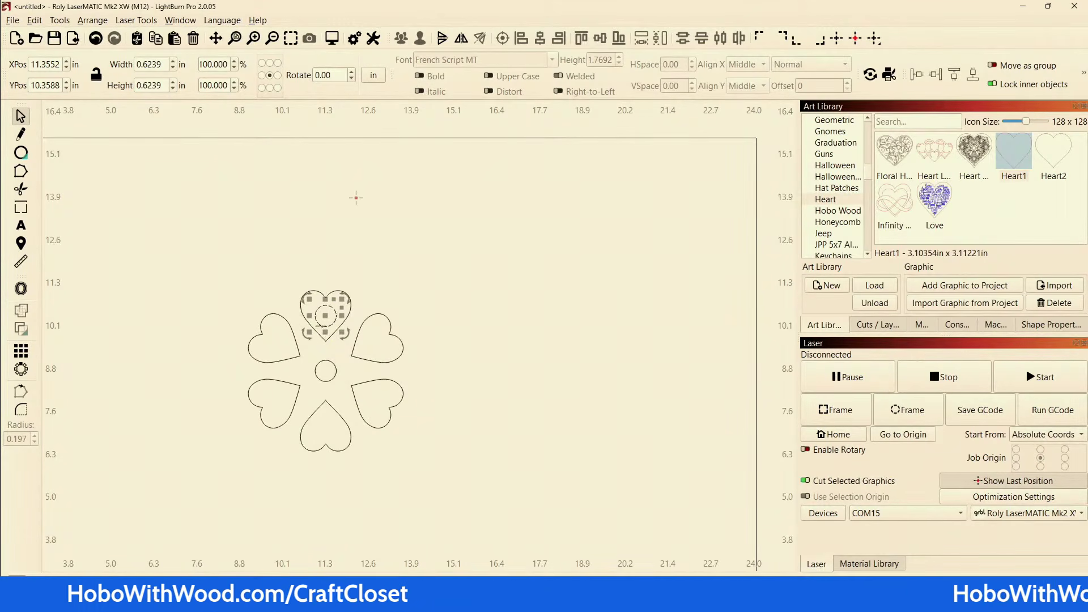
Step: Enlarge the duplicated circle about its centre to about 2.88 in in diameter, so it surrounds the top heart
drag(344, 338, 361, 365)
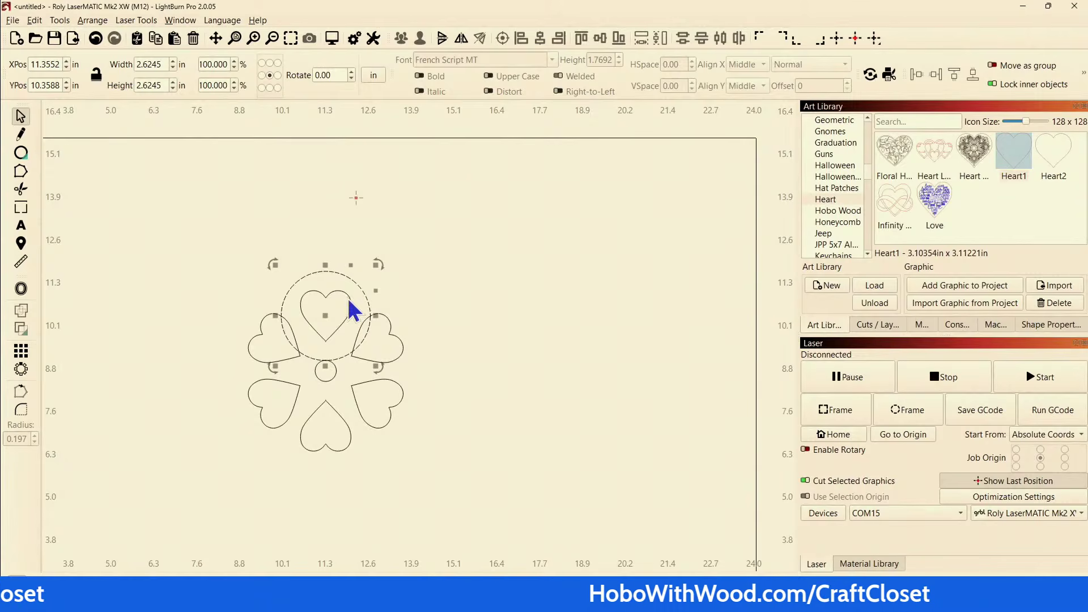
scroll(319, 291, up, 6)
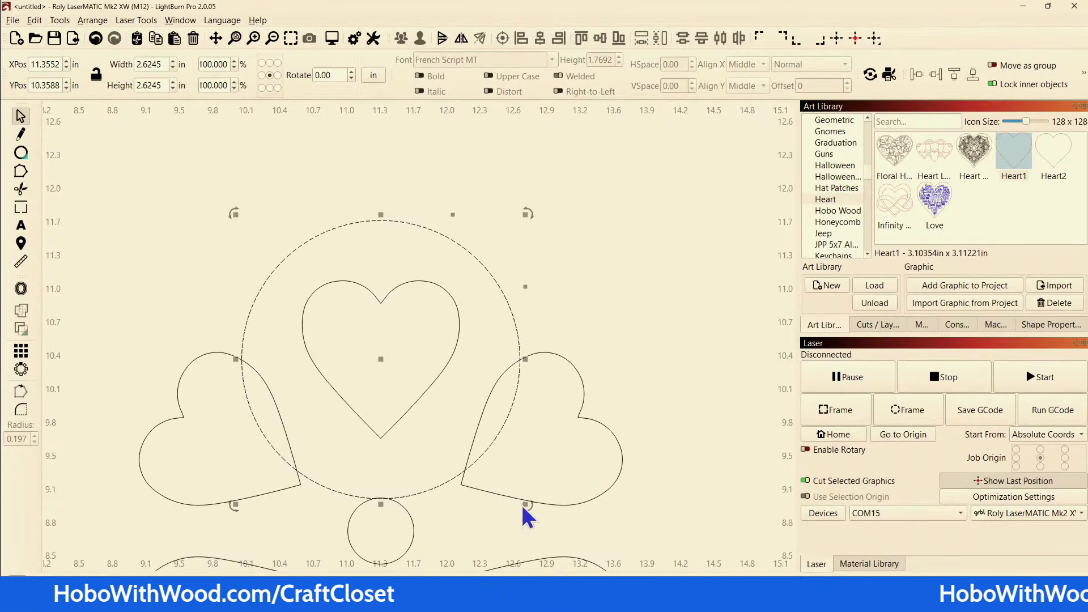
drag(524, 505, 534, 518)
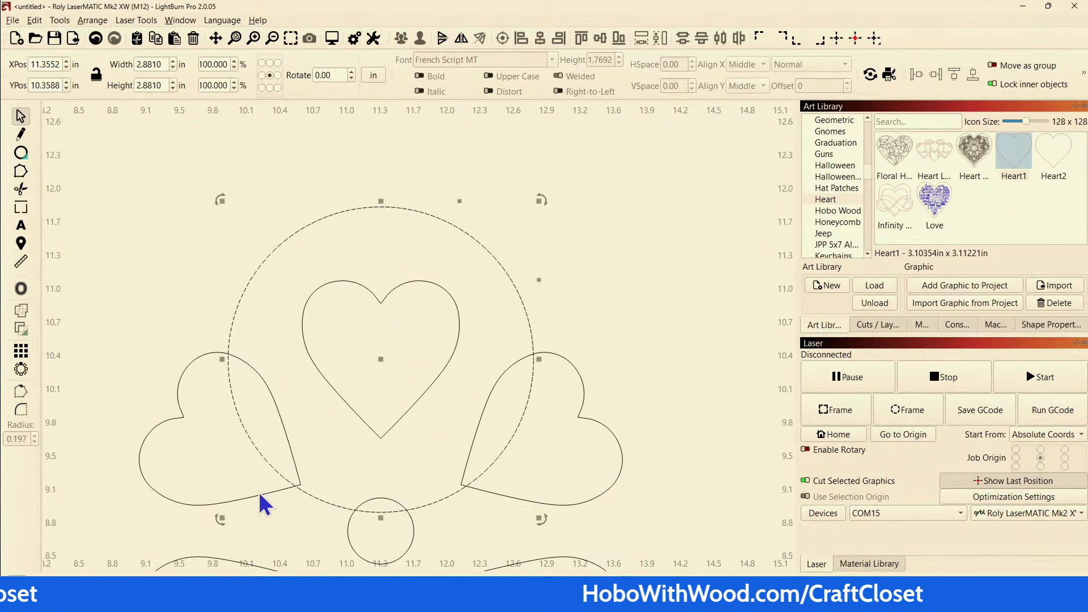
Step: Create a circular array of the large circle around the small centre circle with 6 copies over 360°, leaving the results ungrouped
scroll(272, 501, down, 2)
scroll(269, 512, down, 1)
drag(271, 512, 276, 360)
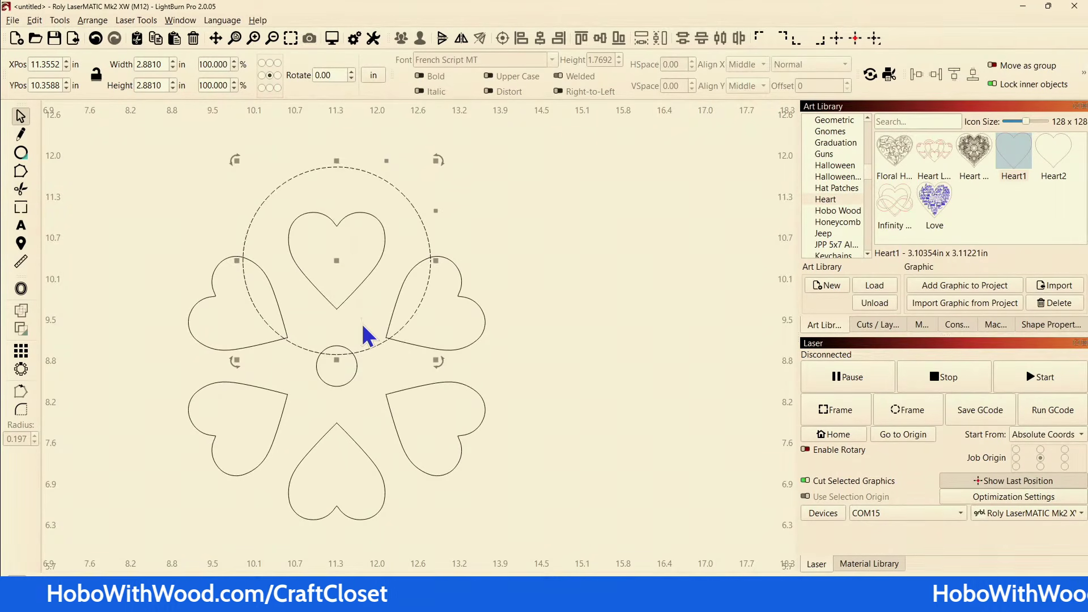
shift+click(328, 390)
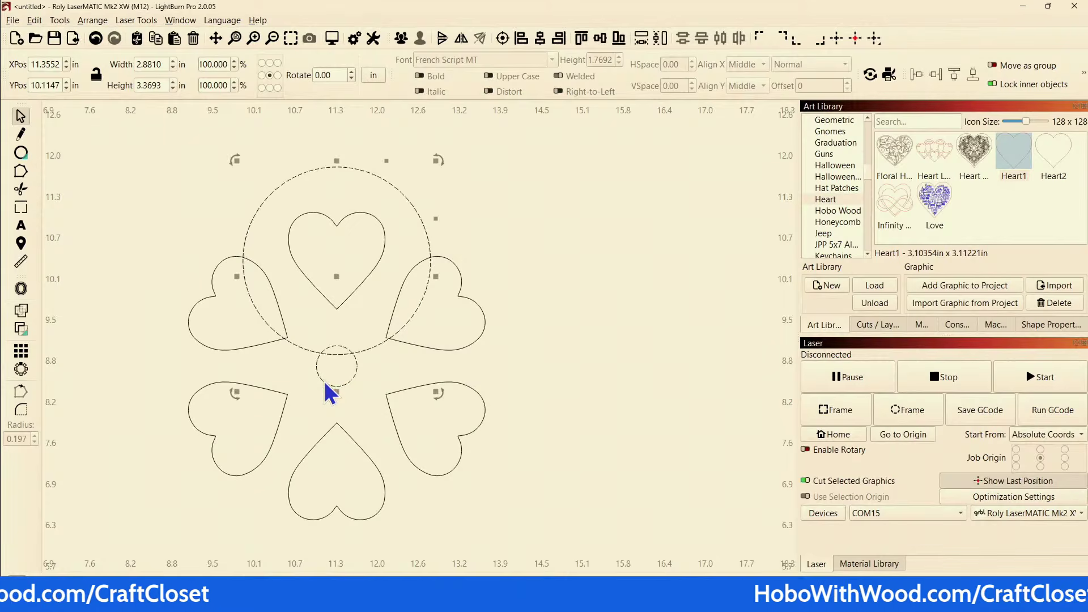
click(21, 372)
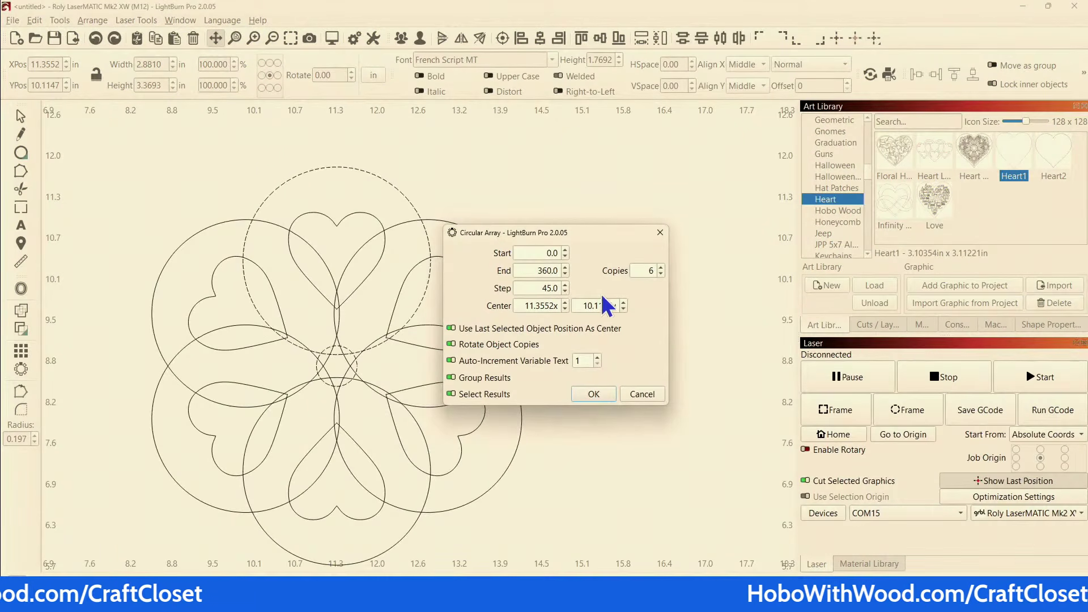
click(450, 377)
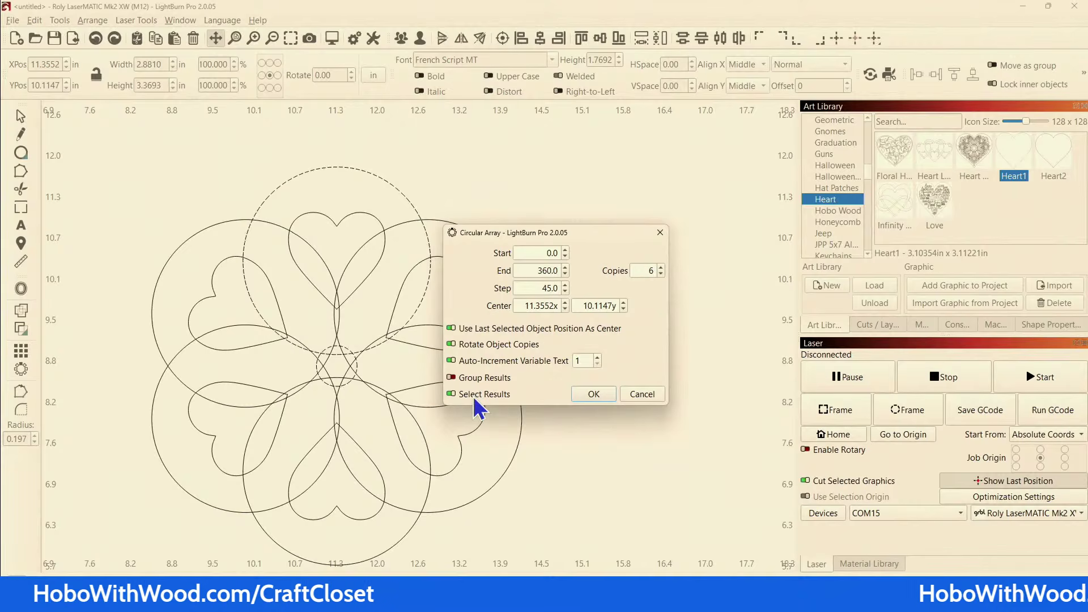
click(585, 395)
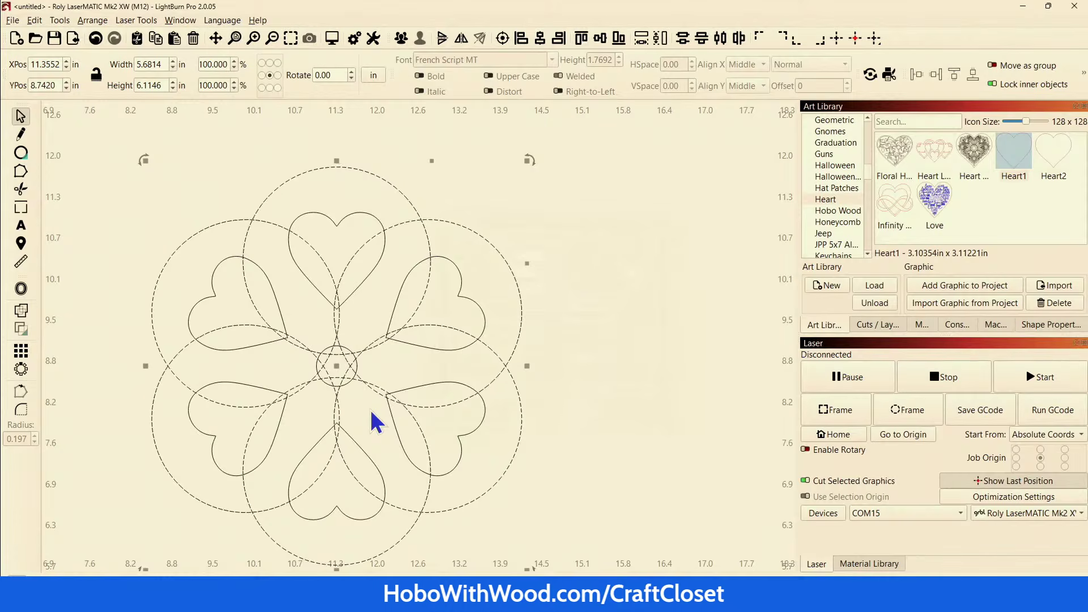
Step: Weld the six large overlapping circles into one scalloped outline around the hearts
click(22, 310)
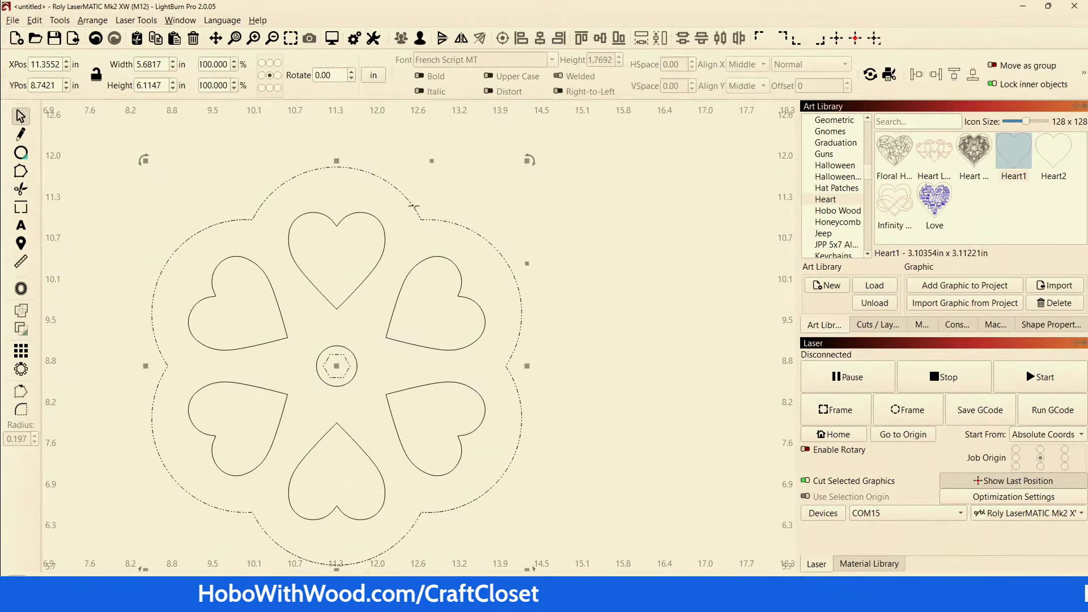
scroll(415, 207, up, 15)
scroll(389, 190, down, 13)
scroll(365, 262, up, 8)
scroll(339, 229, down, 12)
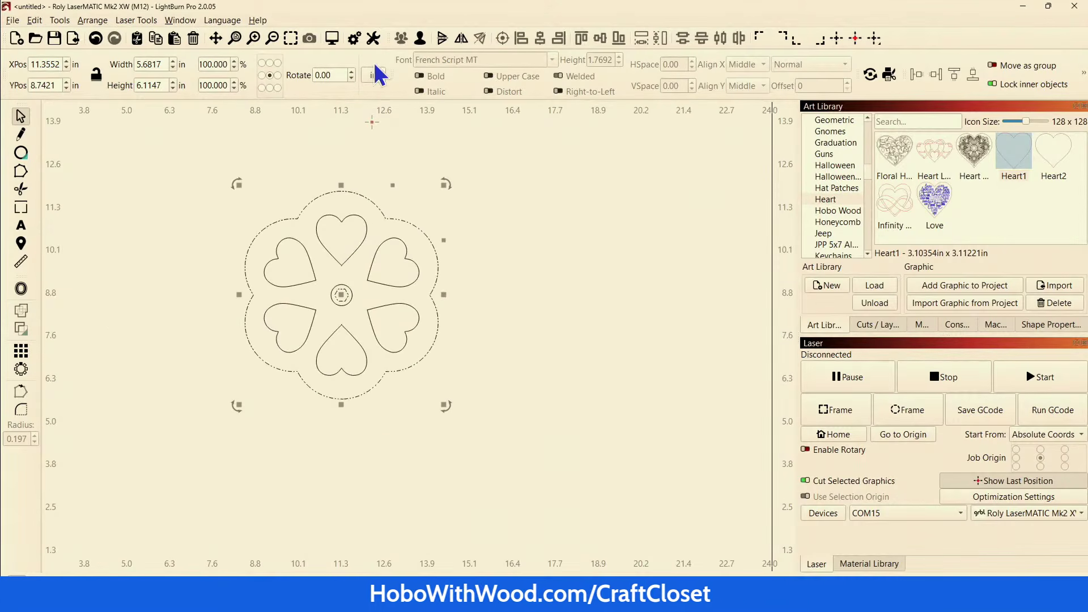
Step: Delete the leftover hexagon inside the small centre circle
click(400, 167)
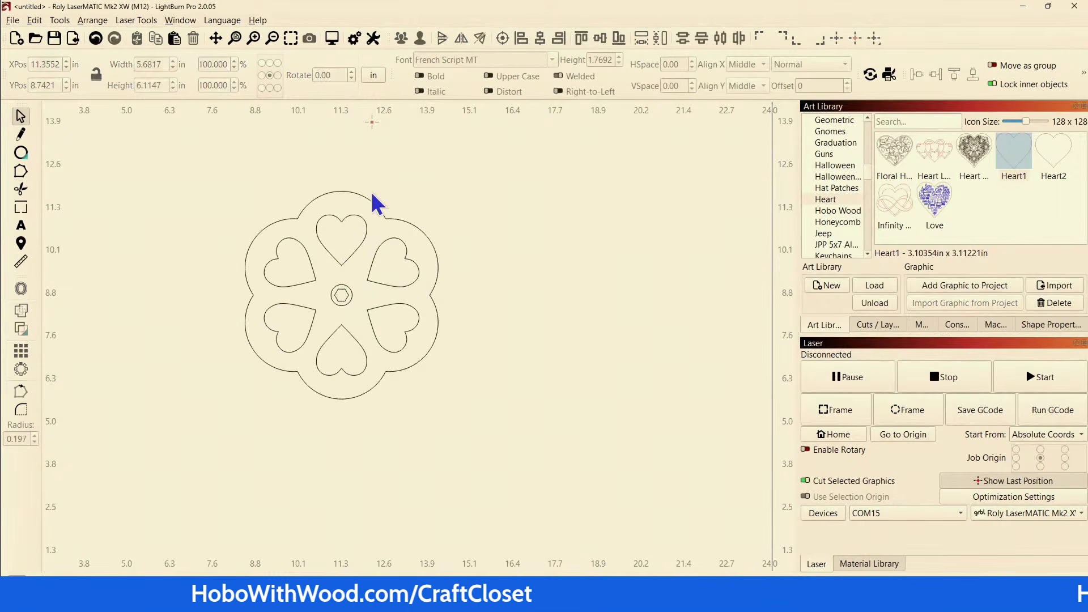
scroll(341, 277, up, 3)
scroll(355, 343, up, 2)
click(297, 329)
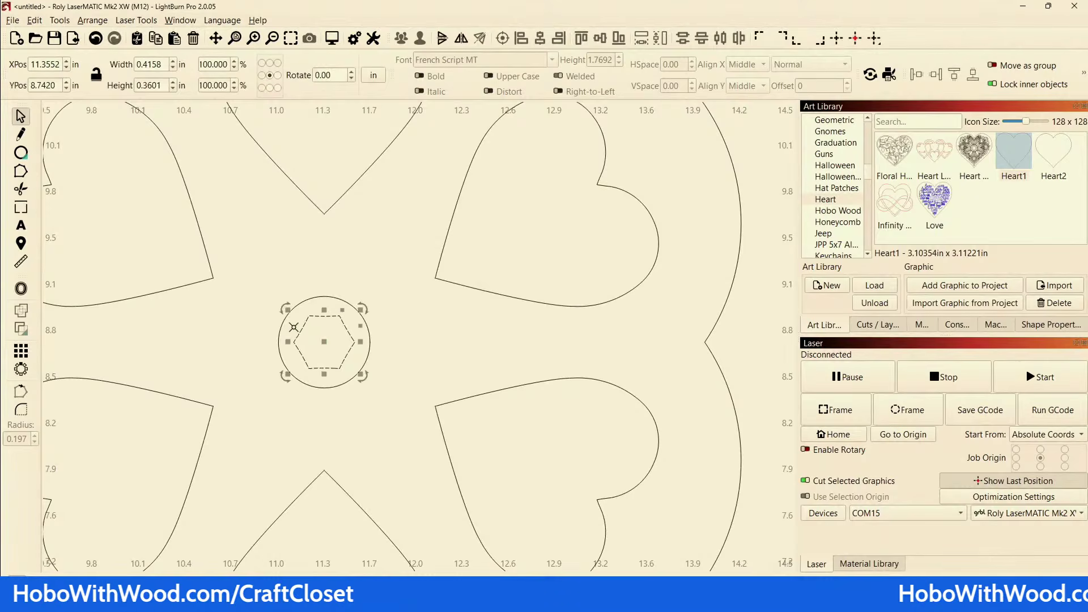
key(Delete)
scroll(303, 347, down, 6)
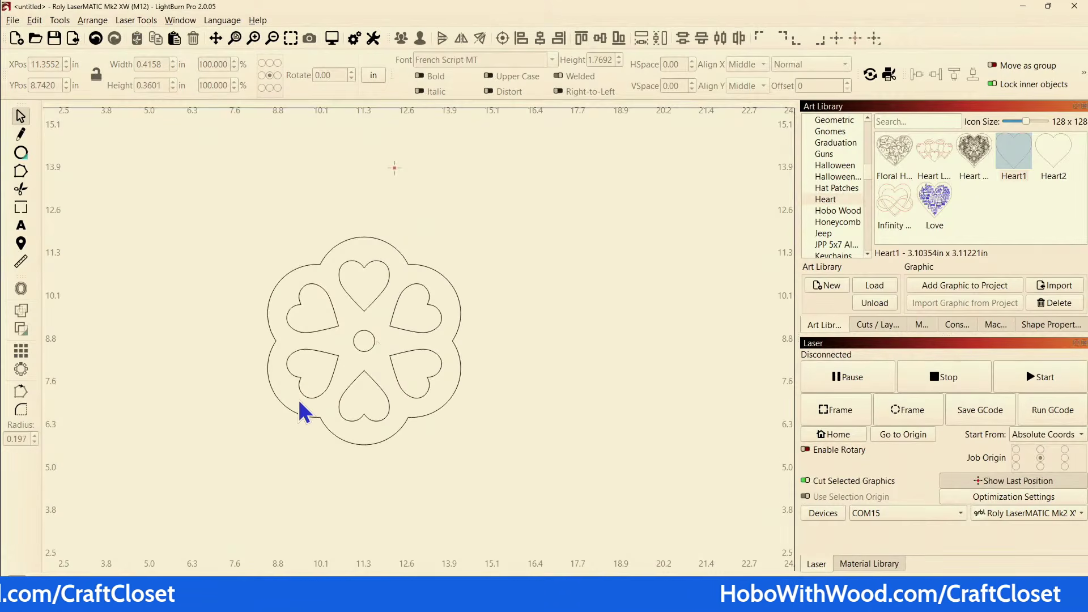
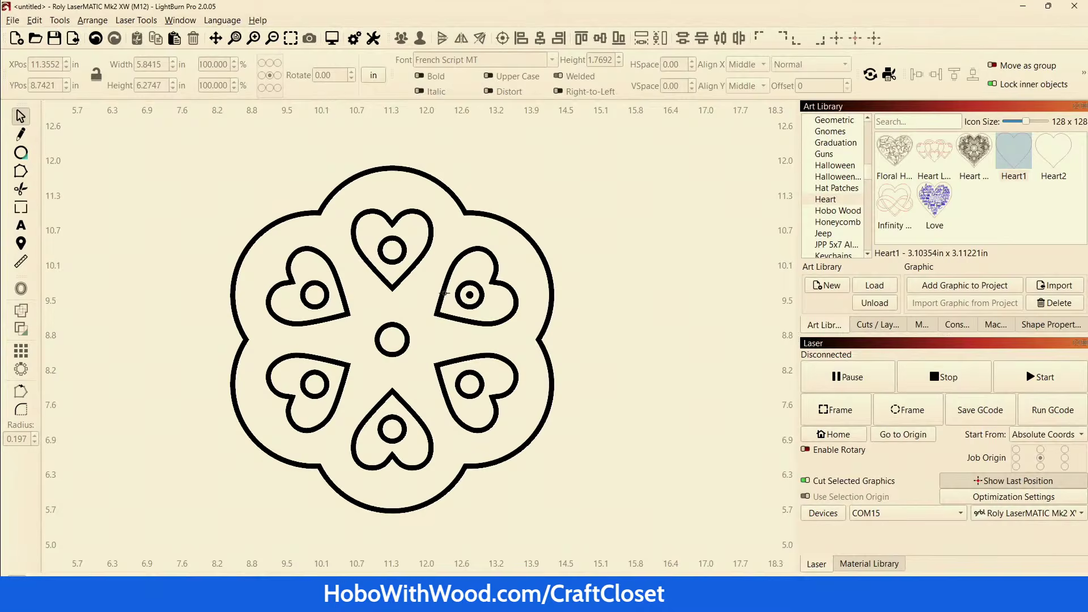
scroll(445, 293, down, 5)
scroll(743, 348, up, 6)
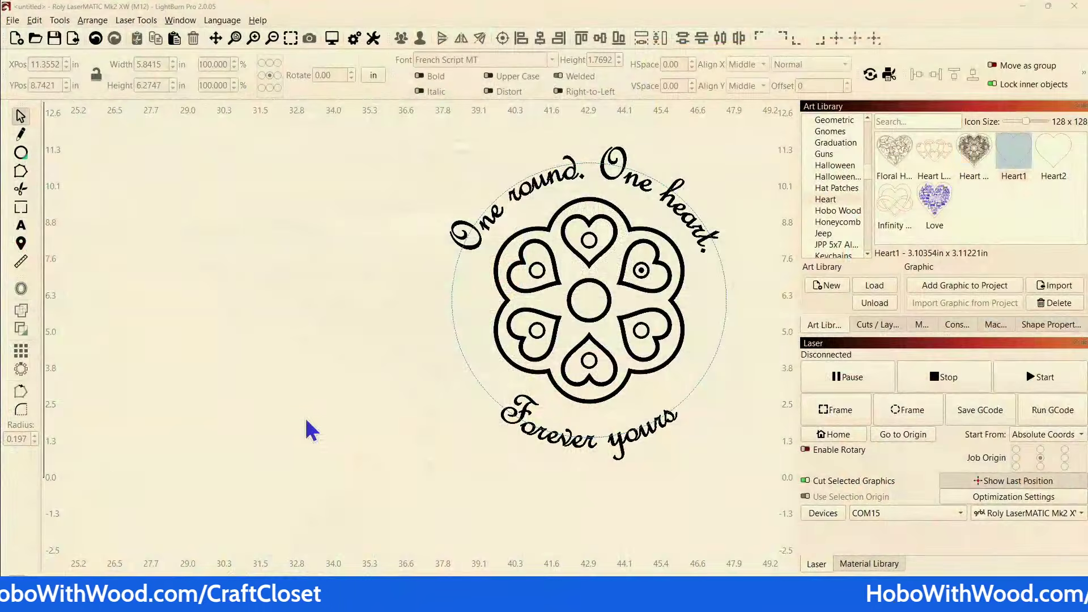
Step: Create a circle about 8.67 in in diameter around the scalloped heart ornament, centred on the small middle circle
scroll(306, 421, down, 6)
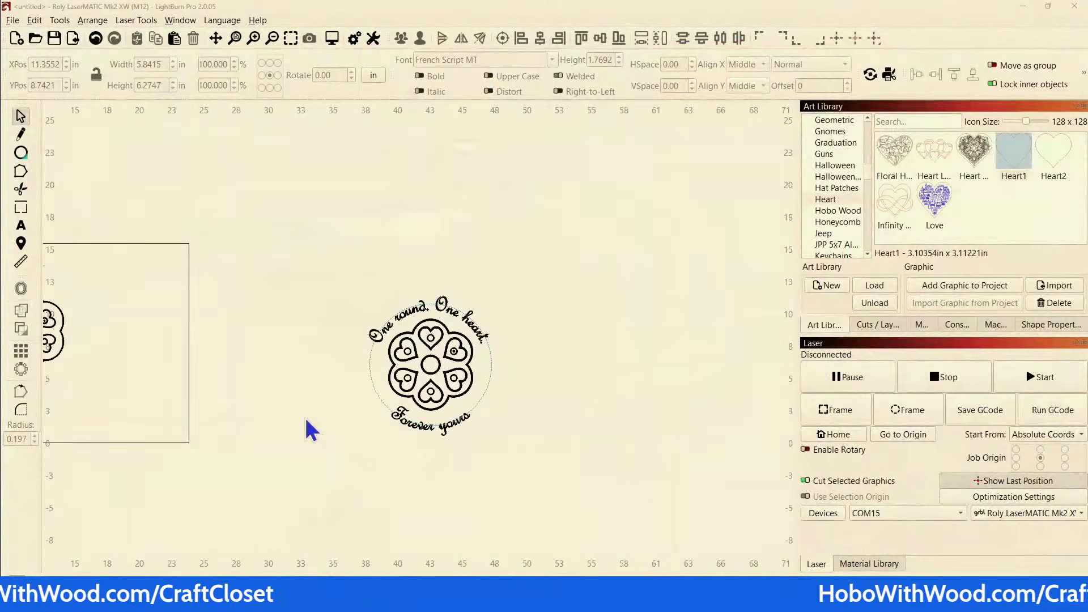
drag(224, 428, 378, 420)
scroll(284, 356, up, 5)
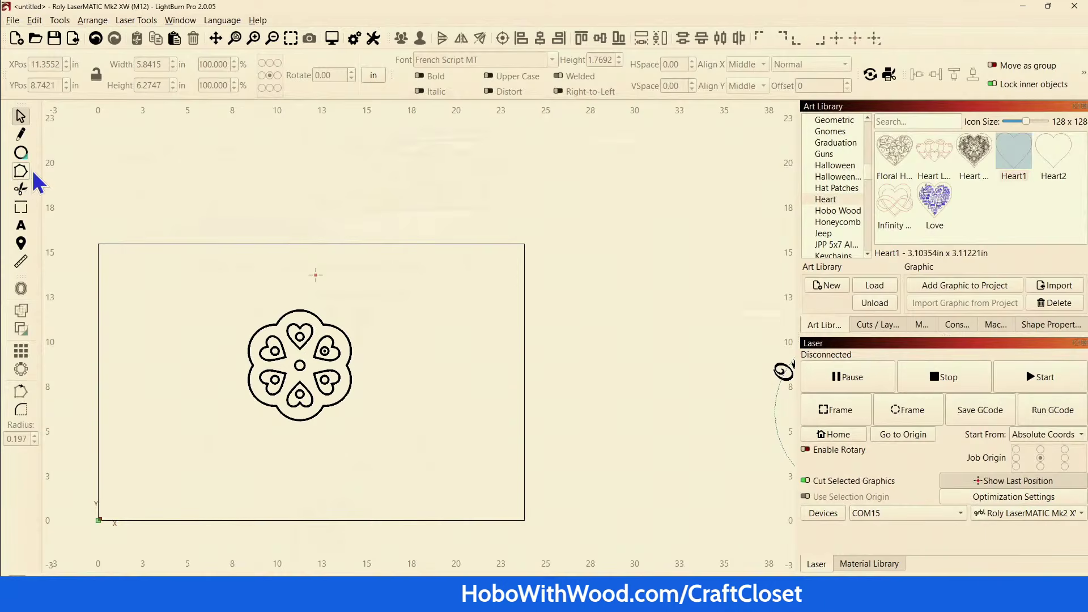
scroll(279, 325, up, 3)
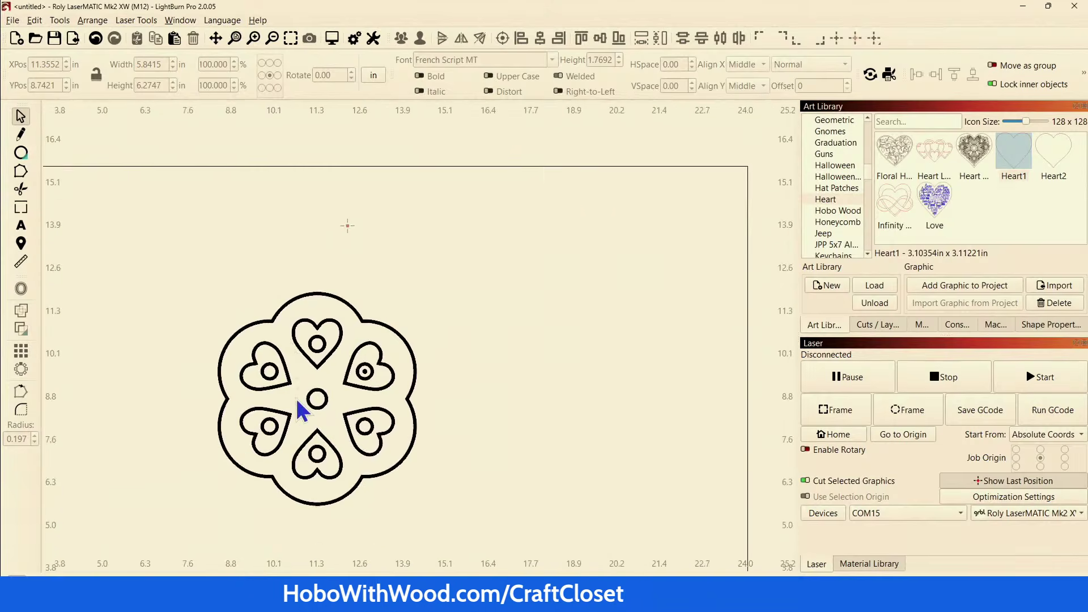
scroll(328, 419, up, 3)
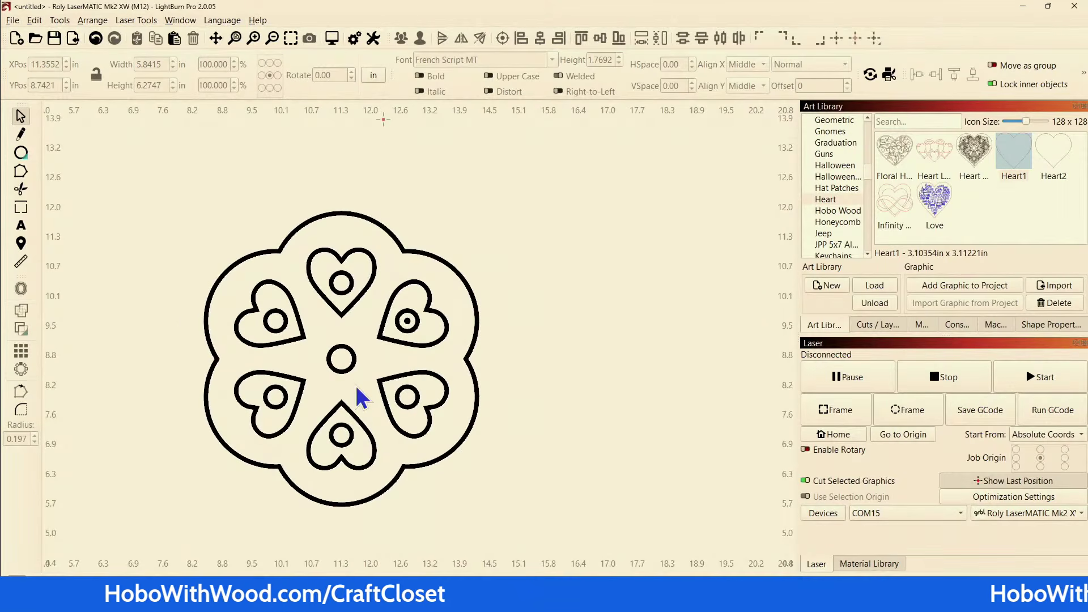
scroll(355, 383, up, 3)
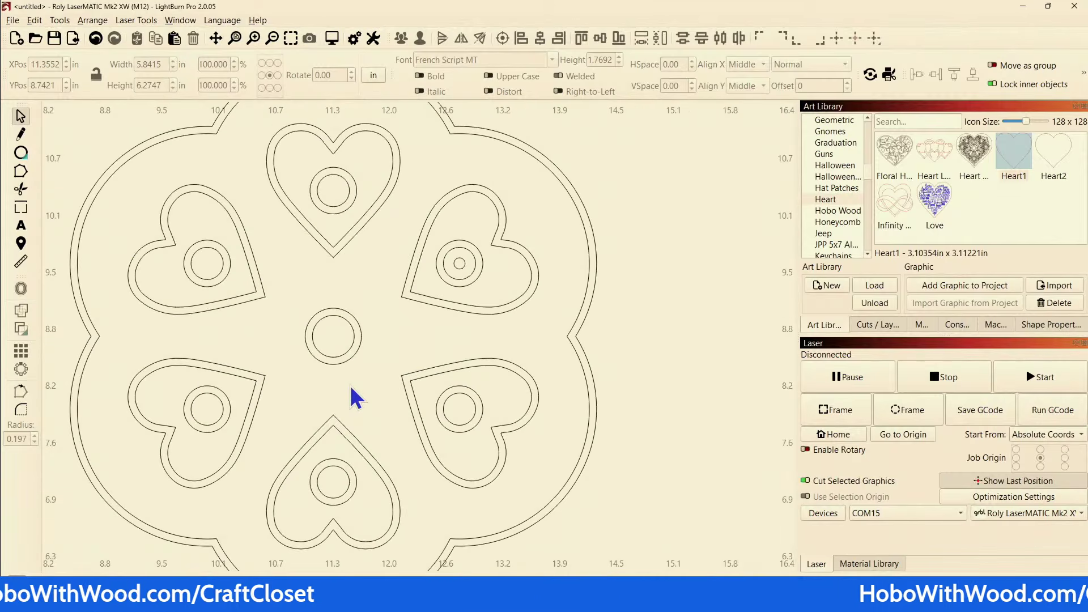
click(335, 357)
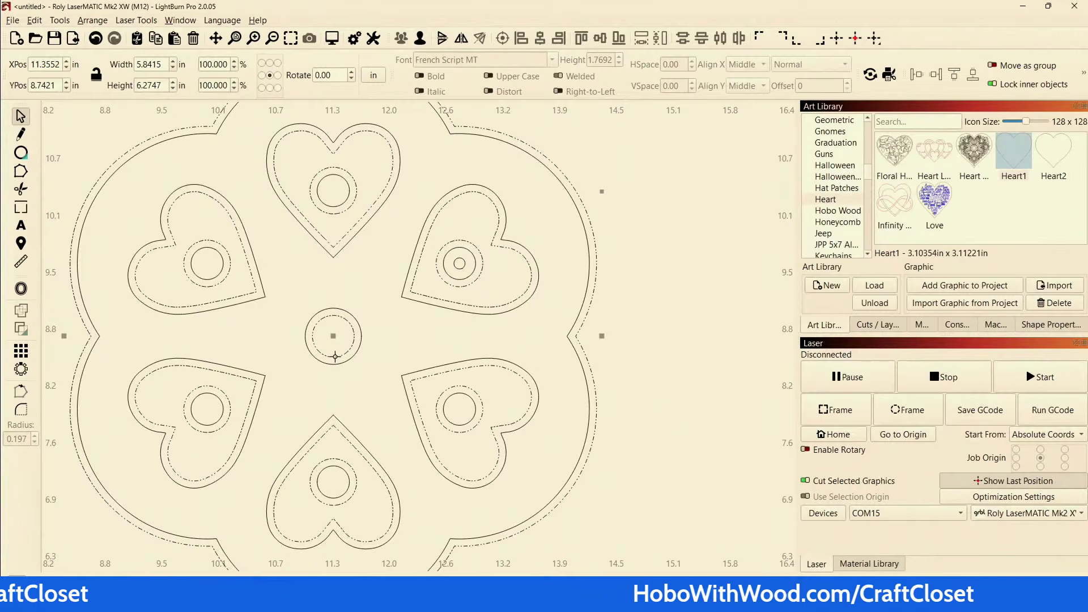
scroll(336, 364, down, 3)
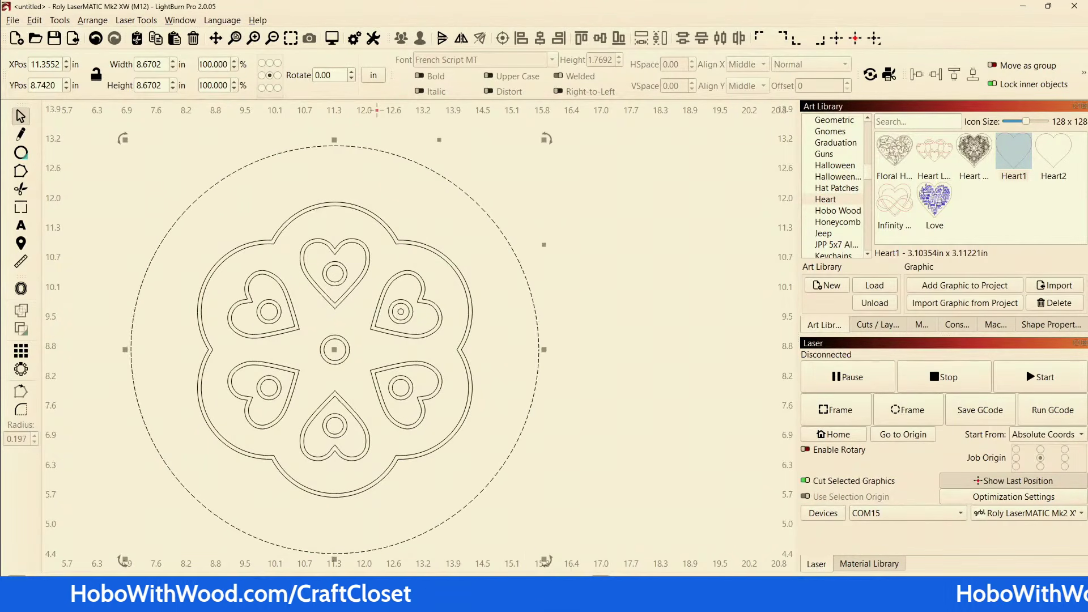
Step: Add the text "One Round. One Heart." above the large circle in French Script MT
scroll(567, 454, down, 2)
drag(552, 360, 495, 409)
scroll(498, 421, down, 3)
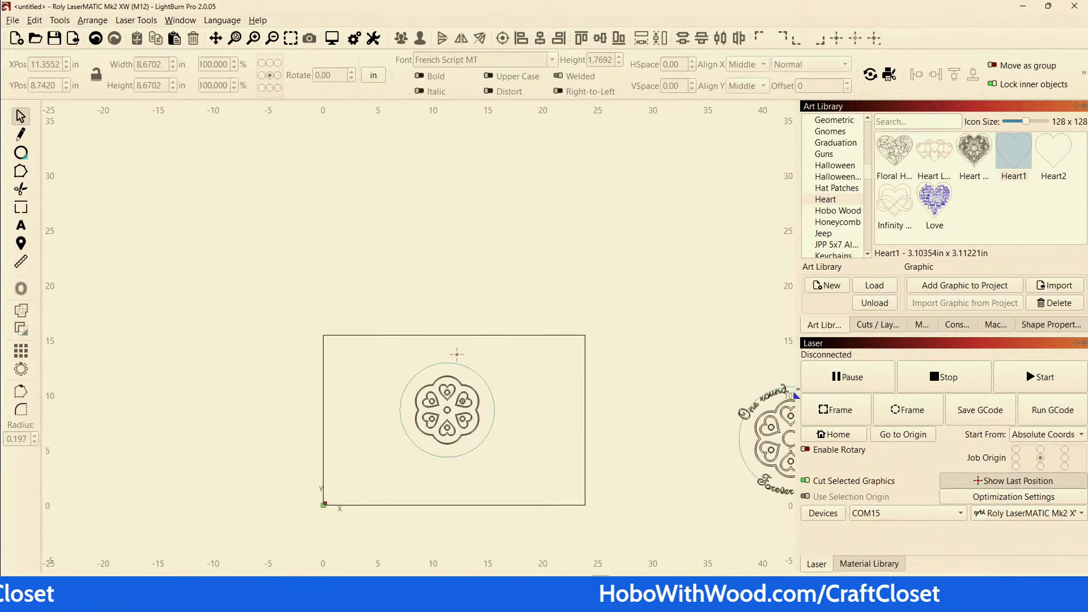
scroll(712, 386, up, 5)
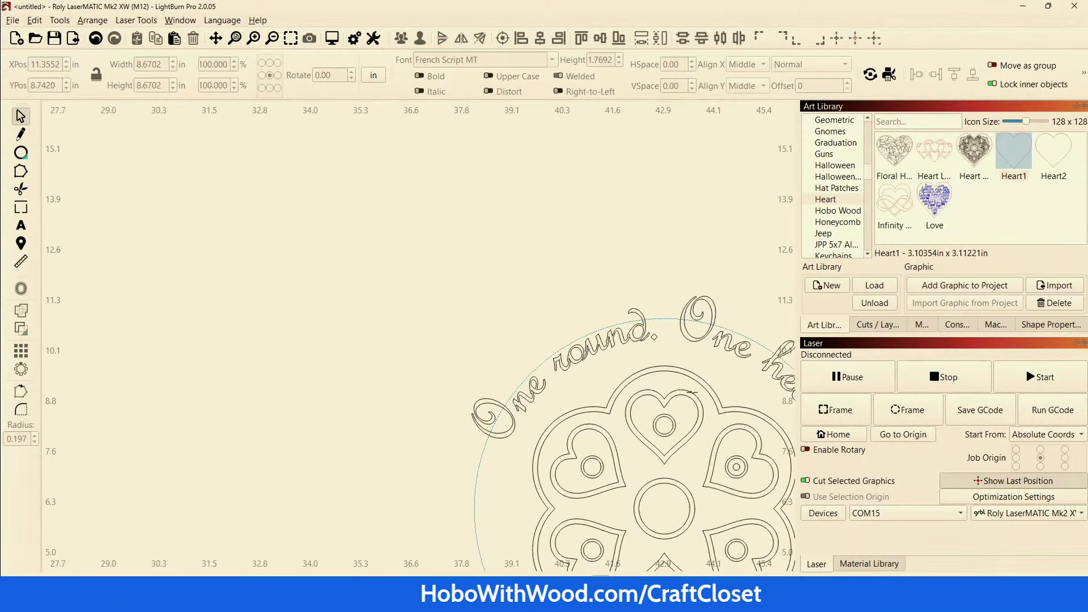
scroll(651, 413, down, 4)
scroll(255, 369, up, 5)
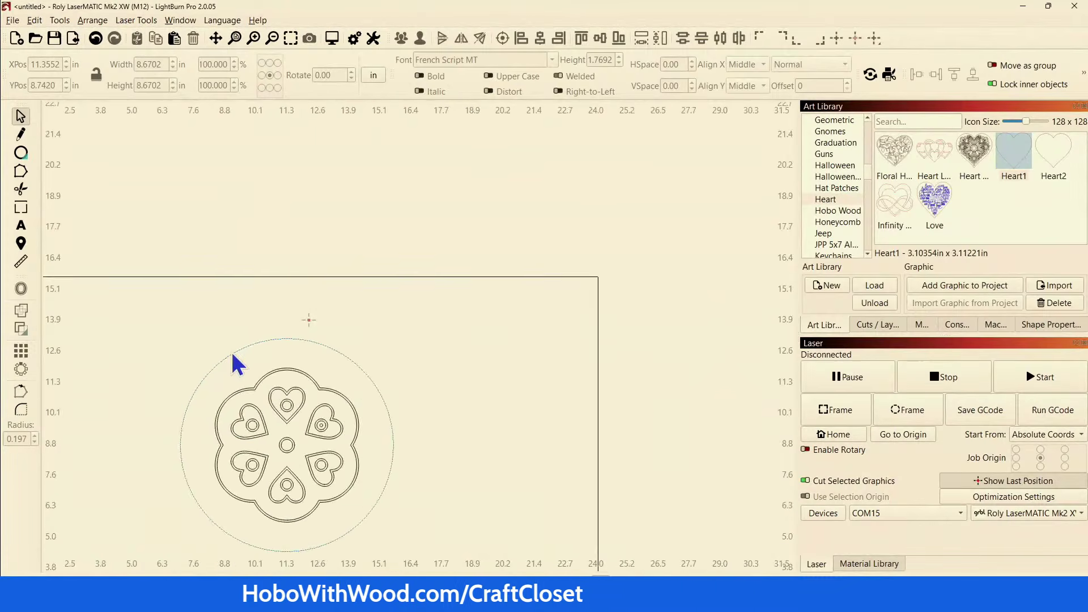
click(20, 225)
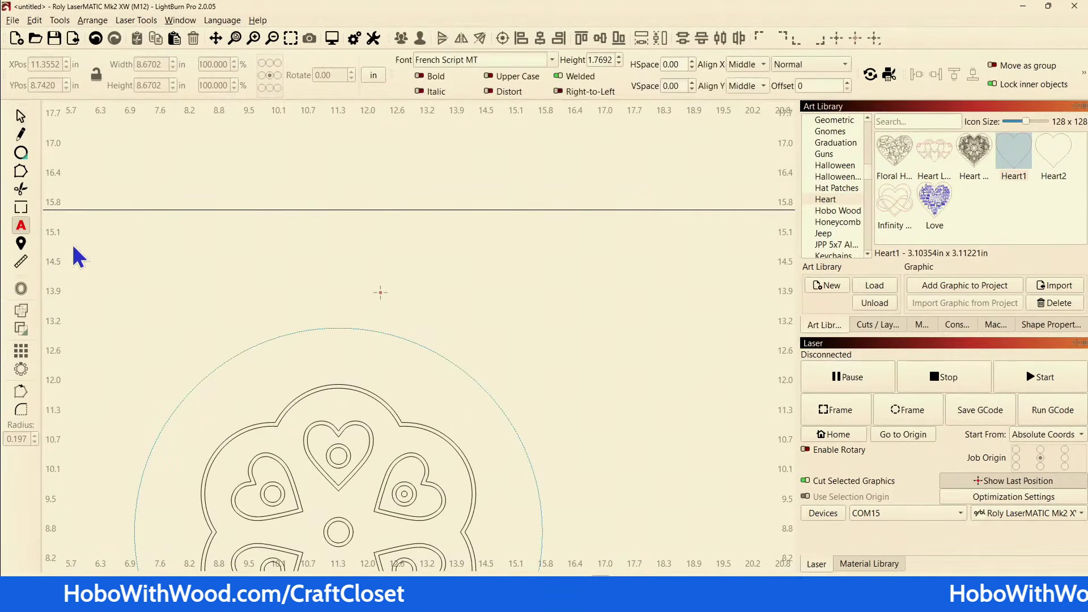
click(290, 272)
text(One )
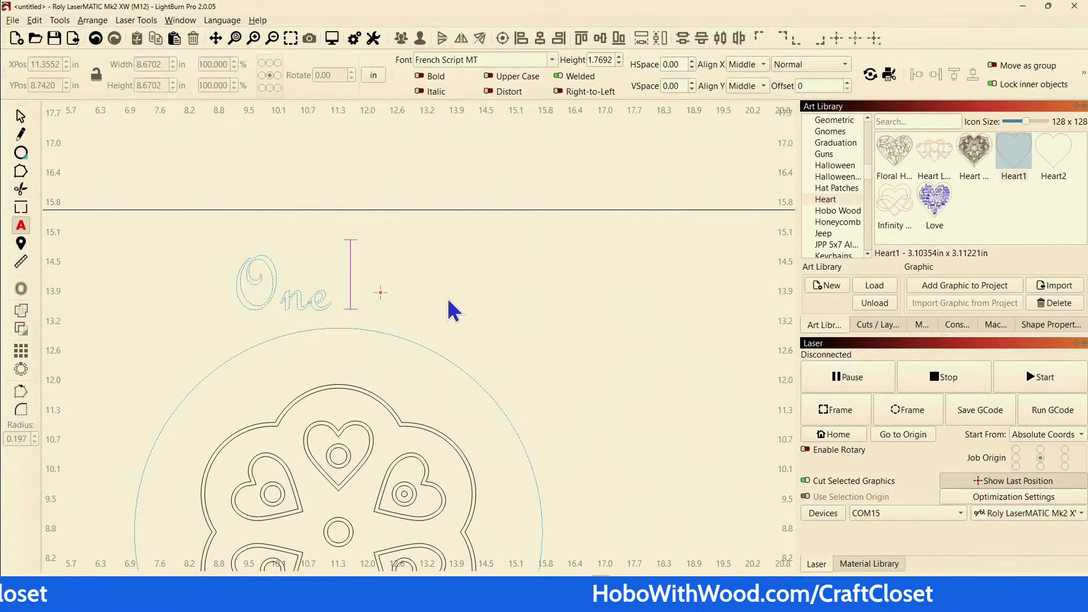
text(Roun)
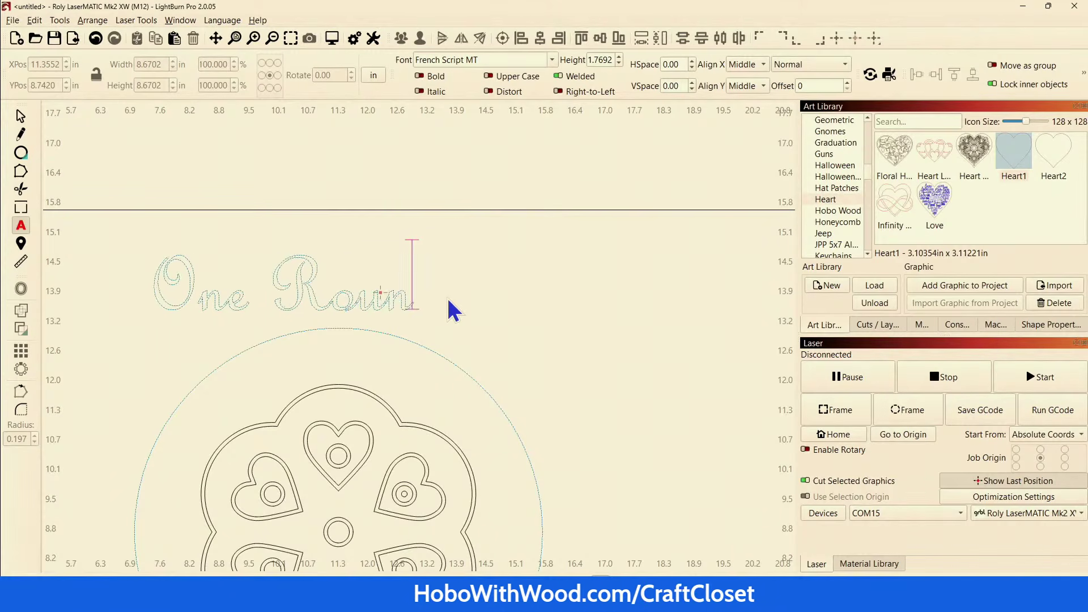
text(d. )
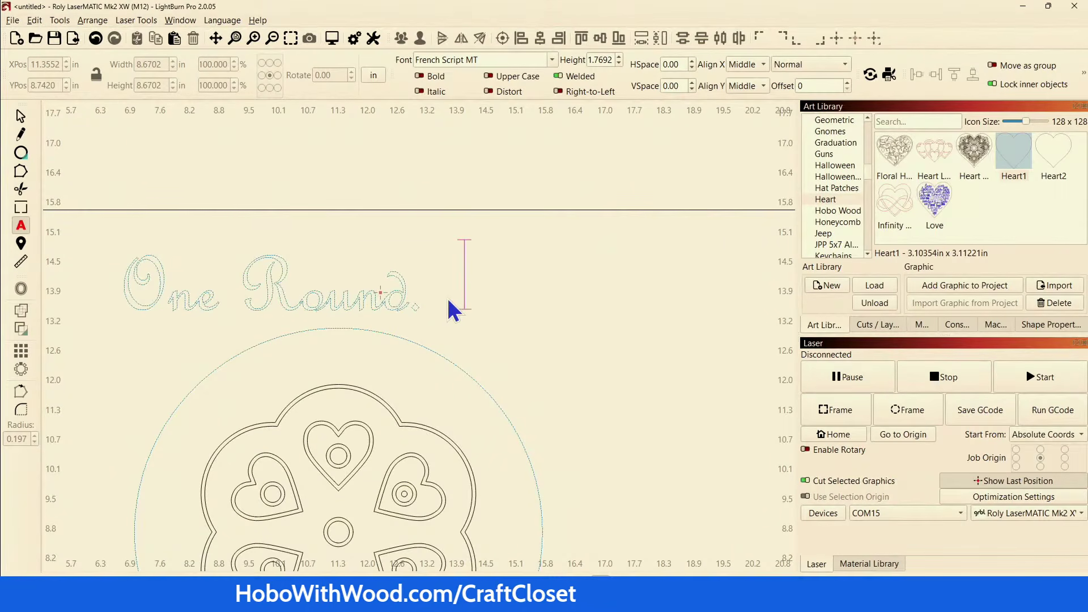
text(One He)
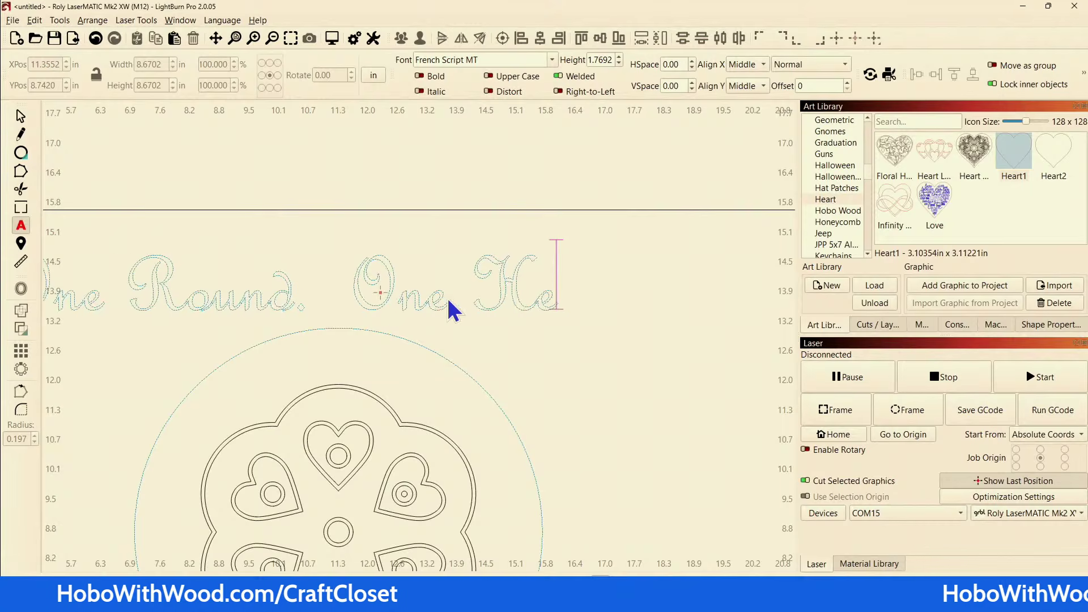
text(art.)
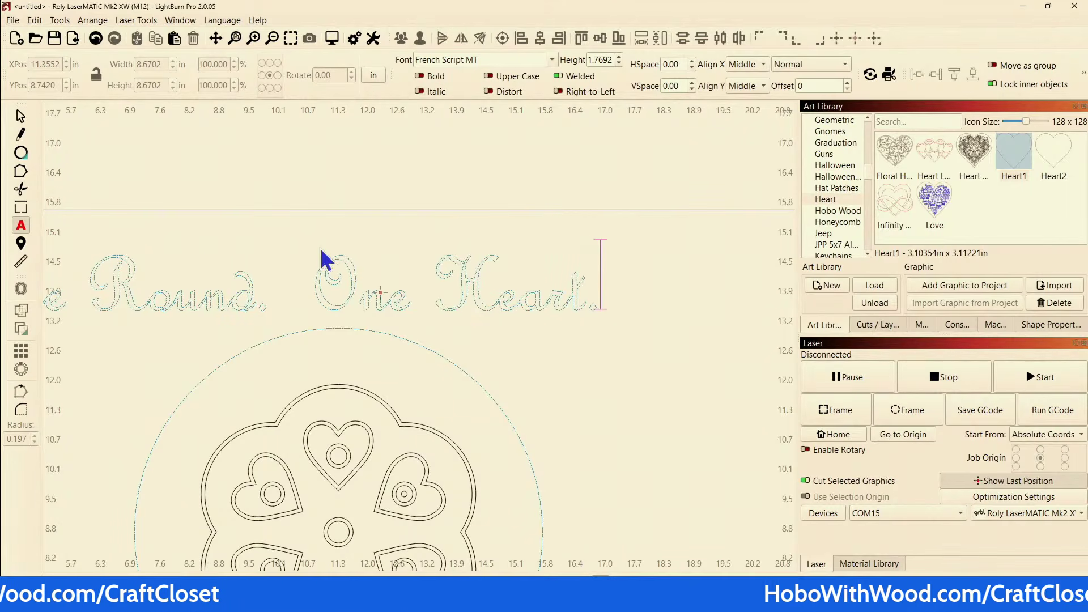
click(21, 115)
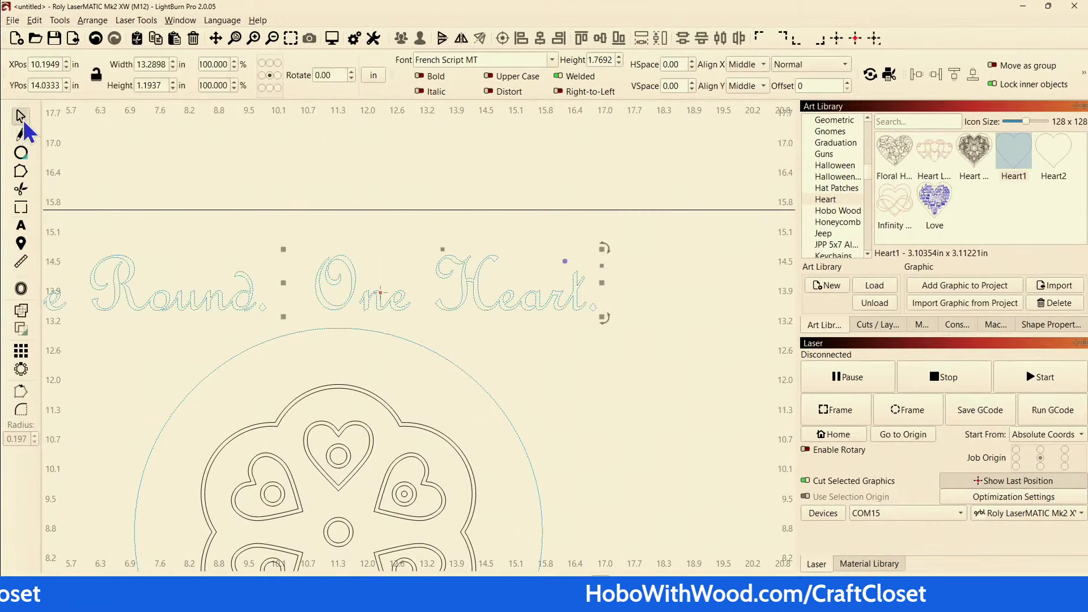
Step: Centre the text over the large circle and reduce its height to 1.5192 in
scroll(416, 373, down, 3)
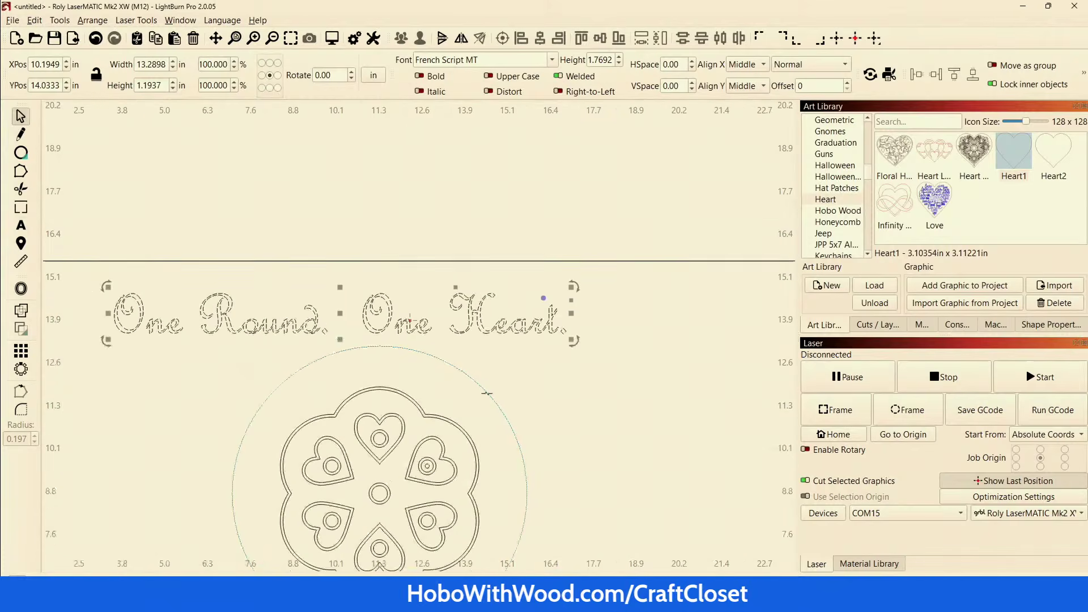
drag(400, 408, 460, 384)
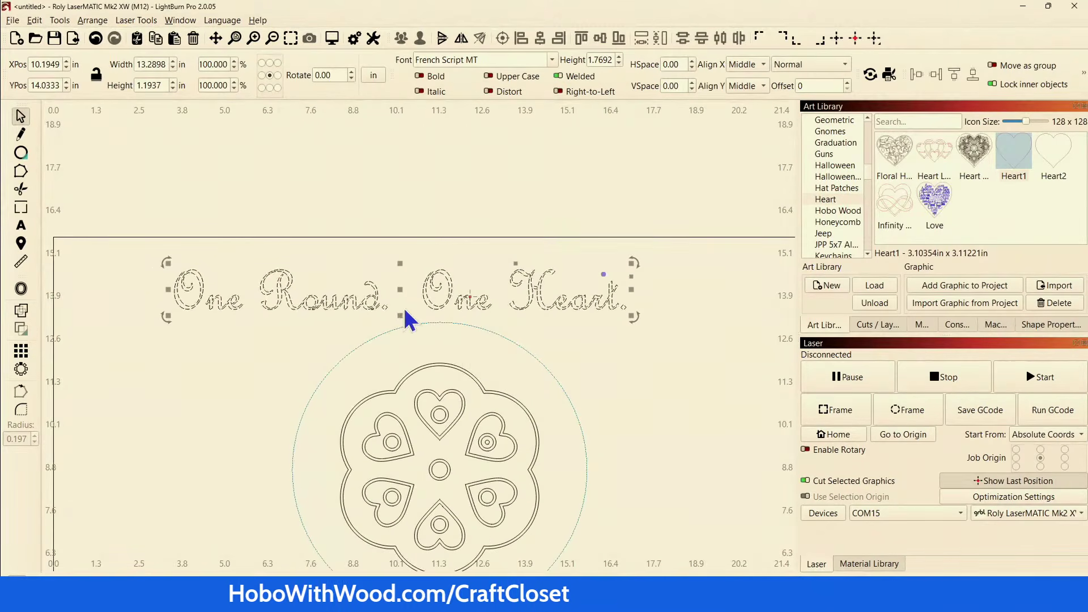
drag(398, 290, 440, 299)
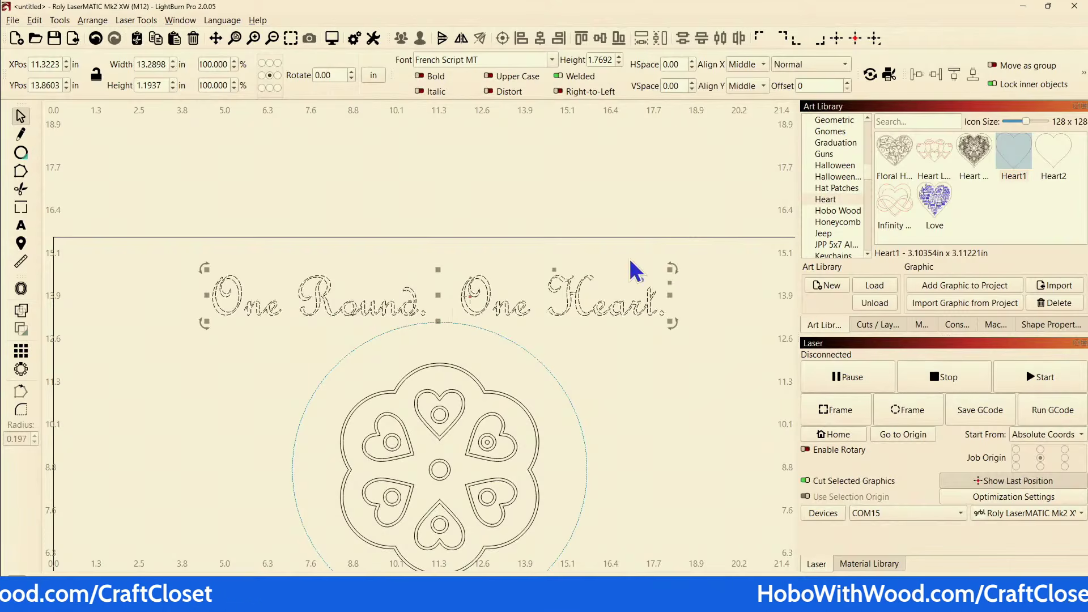
click(618, 63)
click(619, 63)
click(618, 63)
click(619, 63)
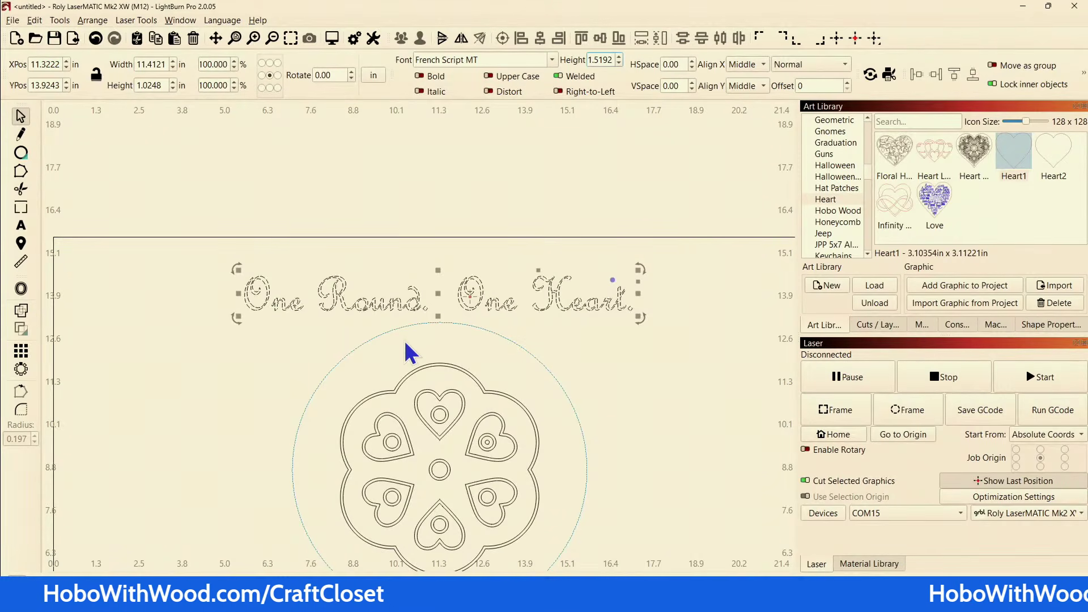
Step: Select the text together with the large outer circle and apply the circle to the text as its path
click(353, 352)
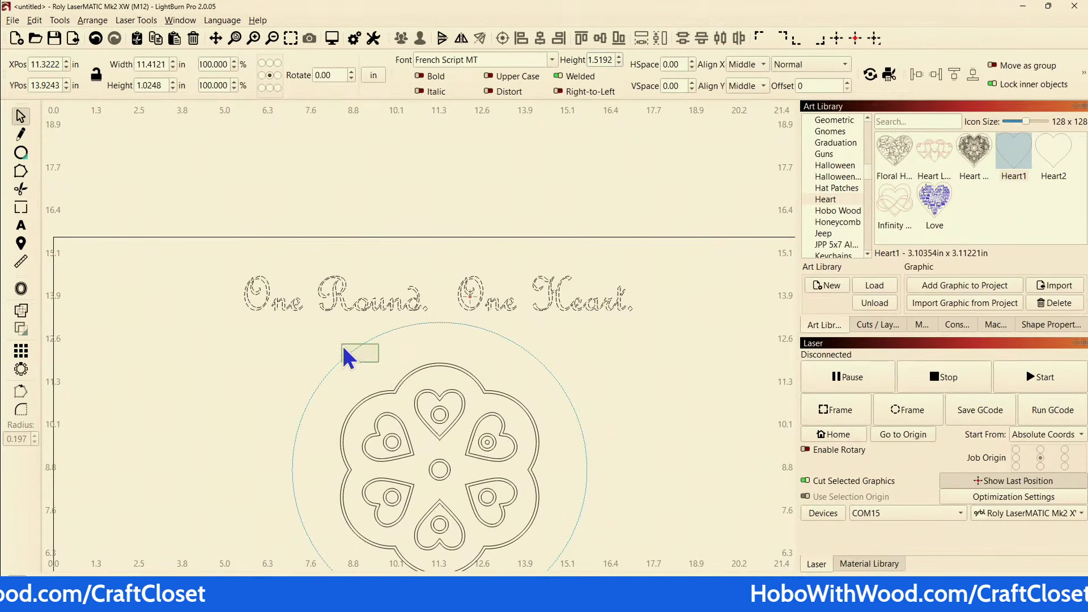
key(ctrl+a)
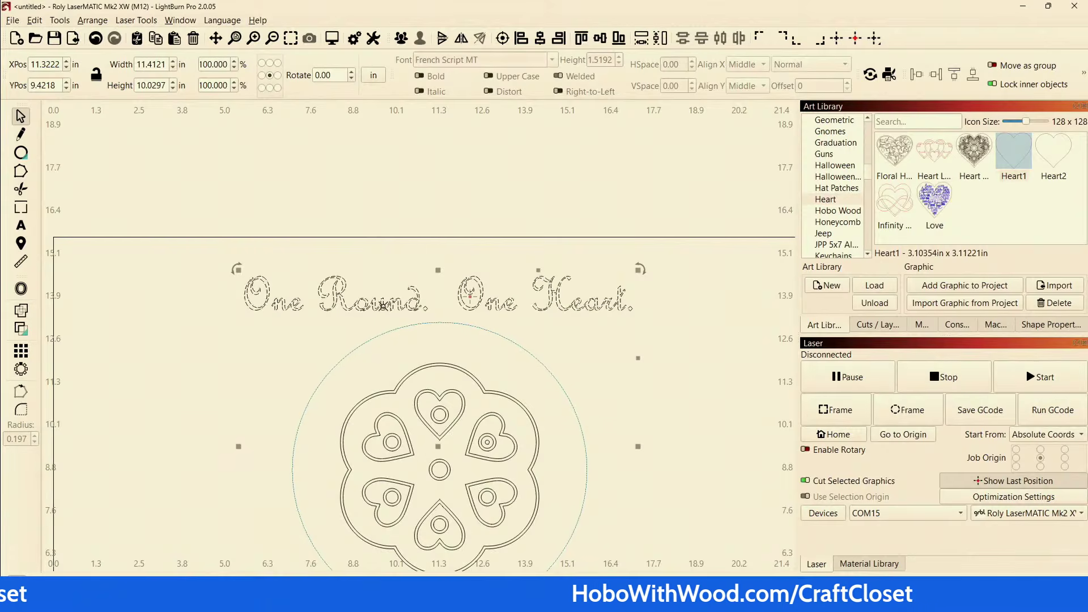
right_click(386, 314)
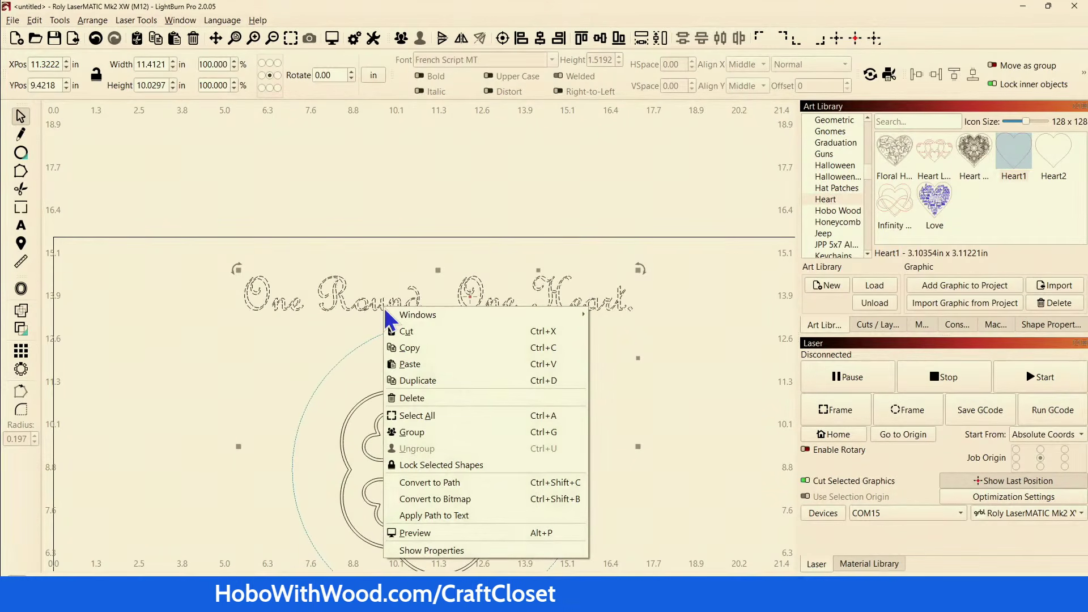
click(221, 361)
drag(318, 330, 250, 288)
drag(341, 362, 236, 201)
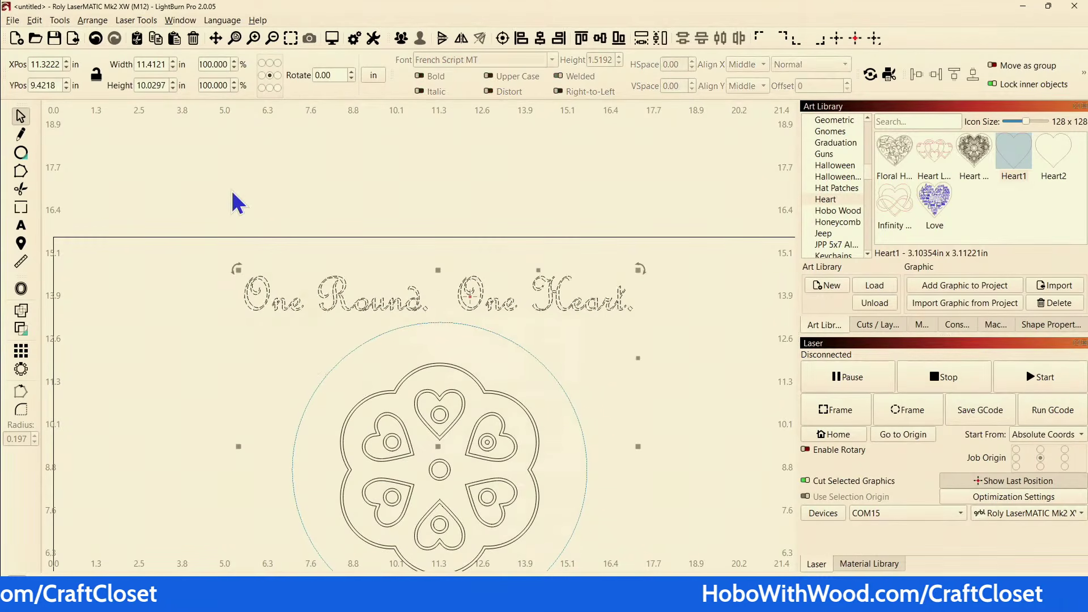
click(91, 23)
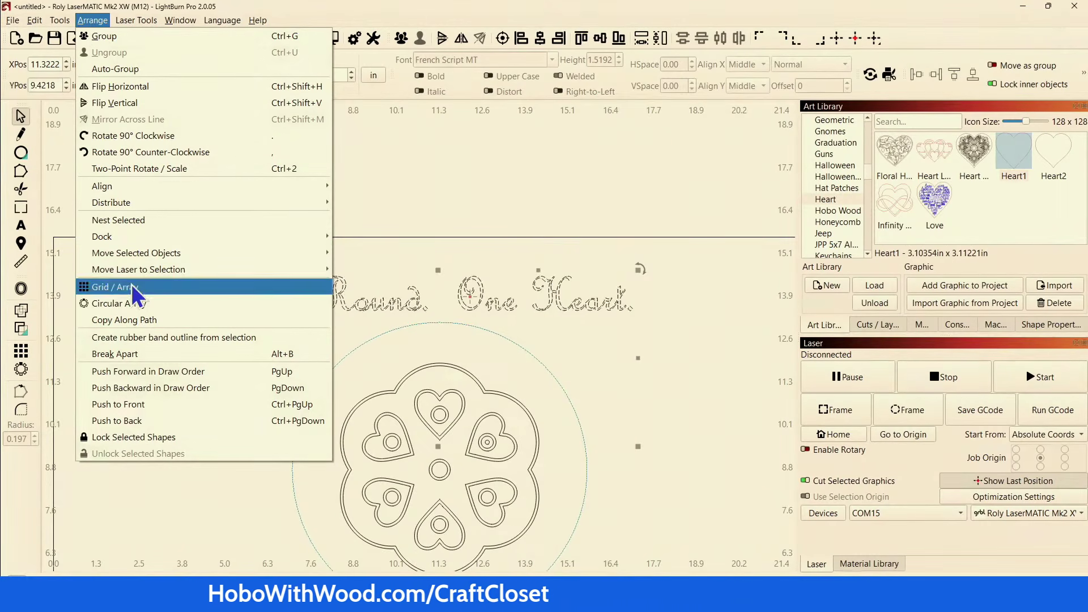
mouse_move(114, 198)
click(91, 21)
click(60, 22)
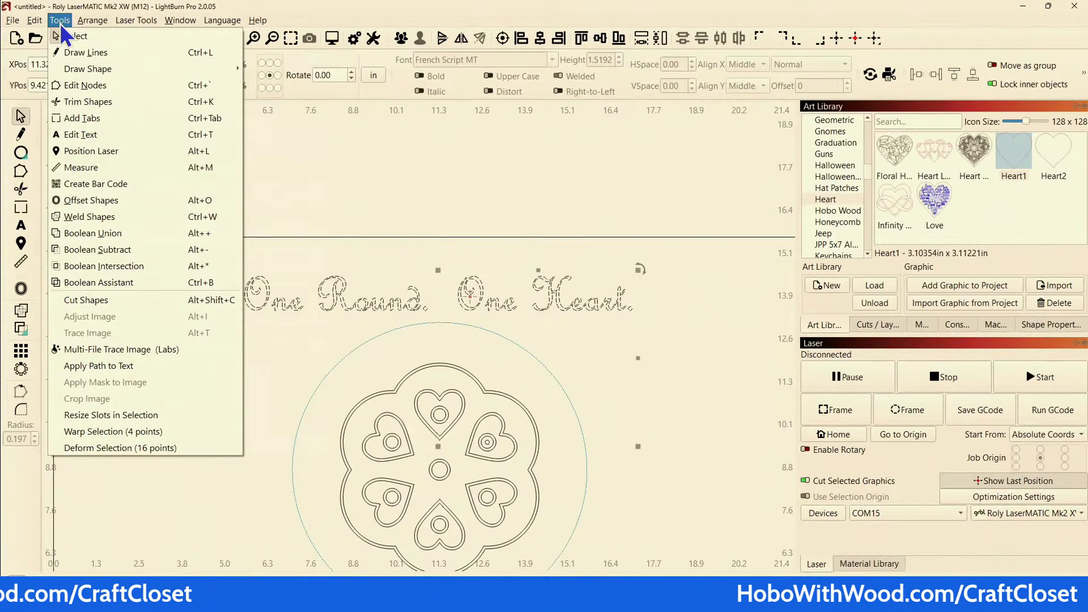
click(110, 367)
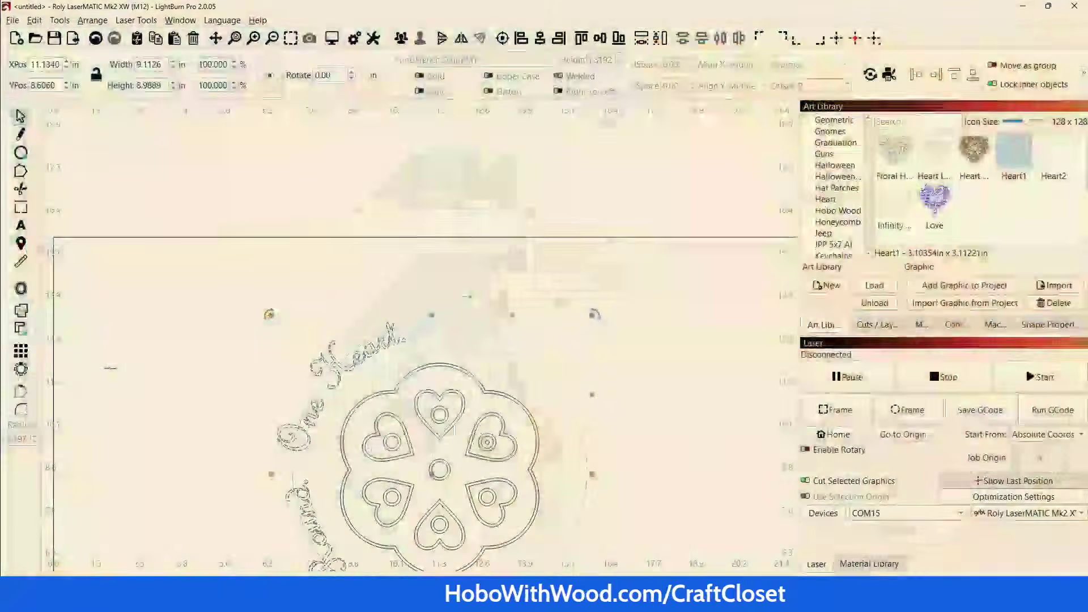
Step: Try to rotate the curved text and its circle freehand so the wording arches over the ornament, and undo it
scroll(117, 417, down, 5)
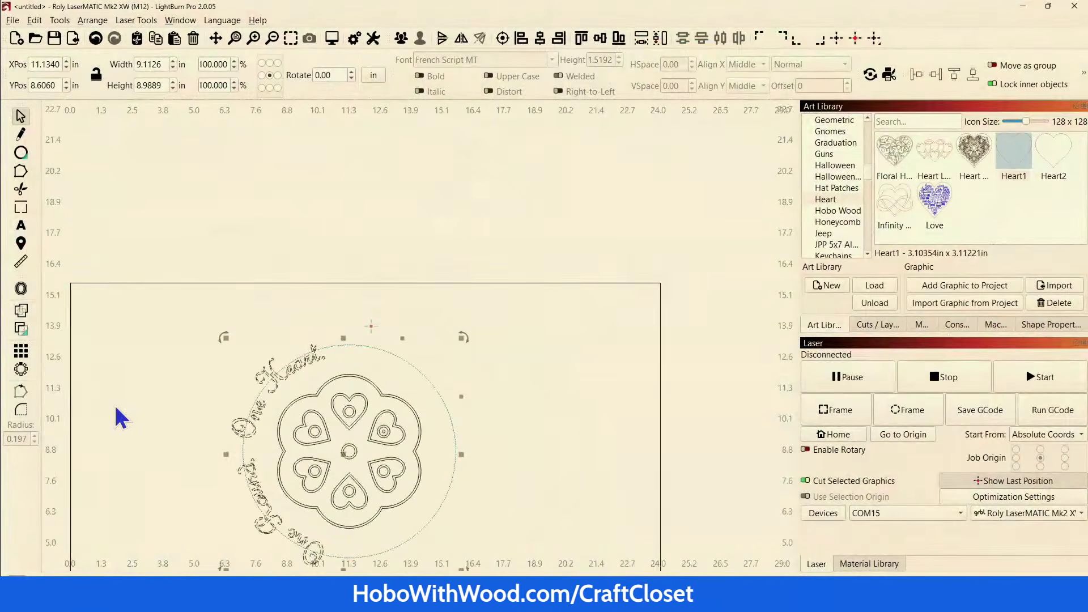
drag(153, 474, 164, 413)
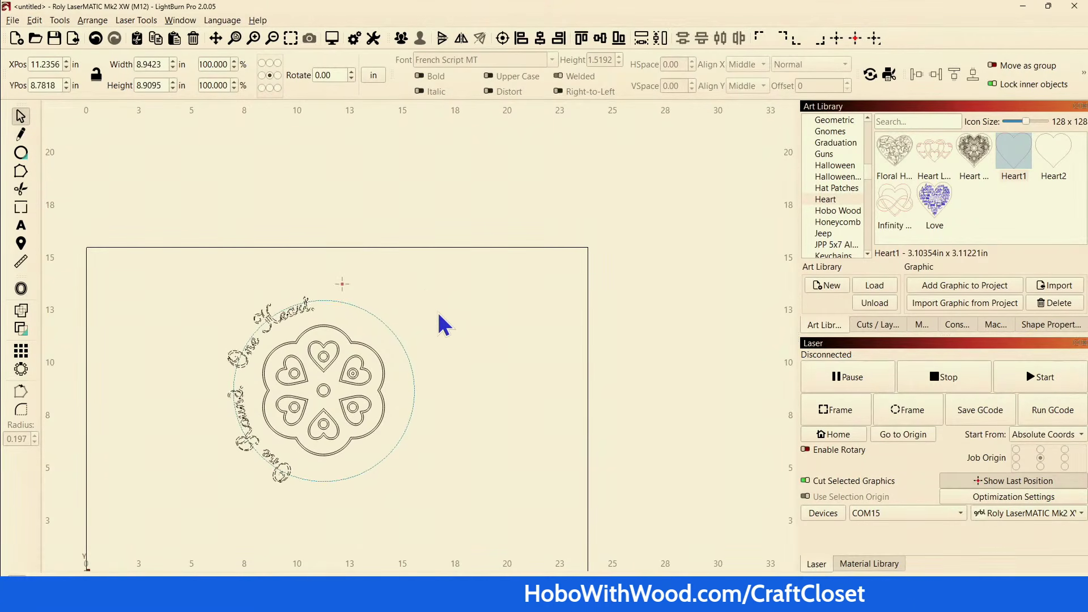
drag(465, 498, 445, 552)
scroll(383, 419, up, 2)
scroll(382, 420, up, 2)
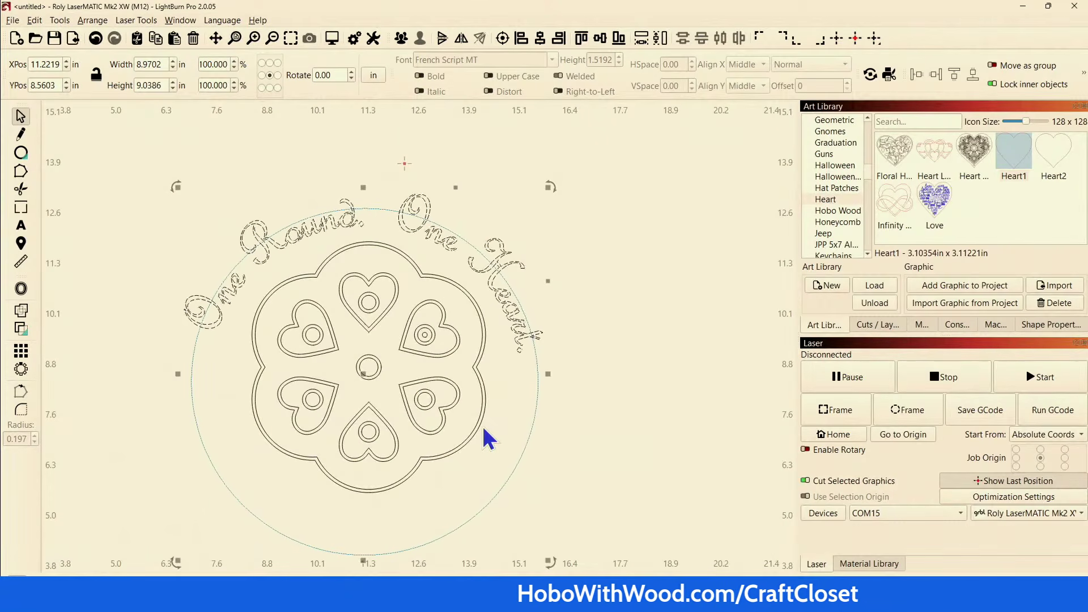
key(ctrl+z)
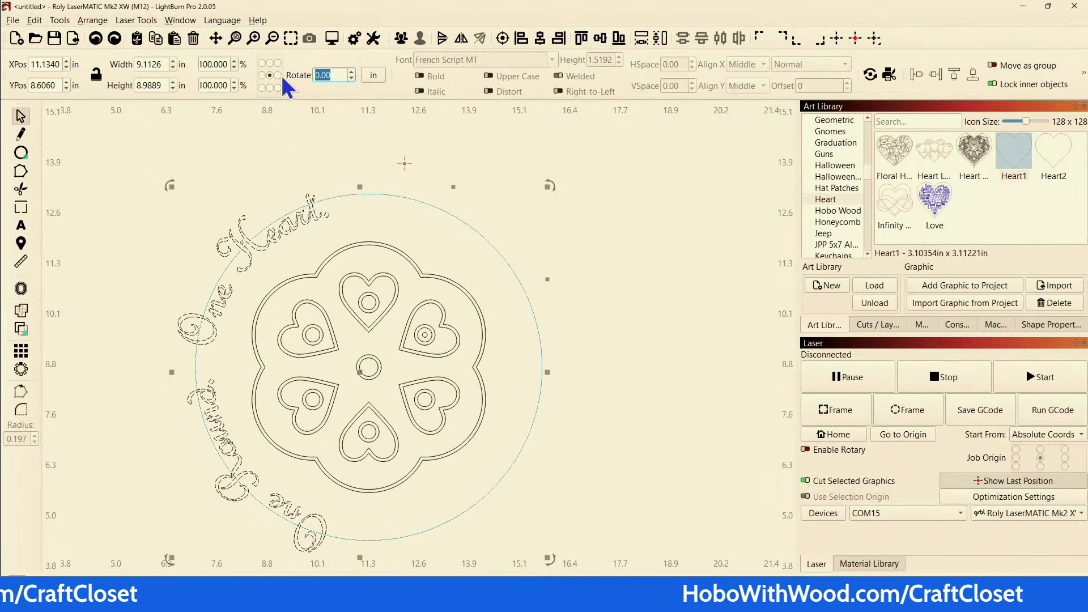
Step: Rotate the curved text and its circle by 90° so the wording arches over the top of the ornament
text(90)
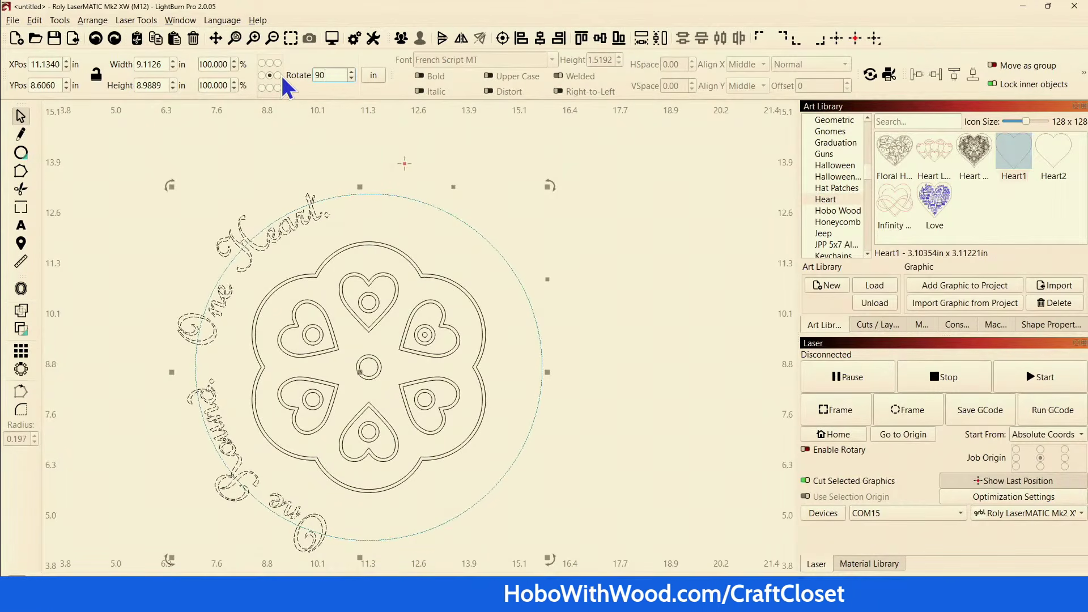
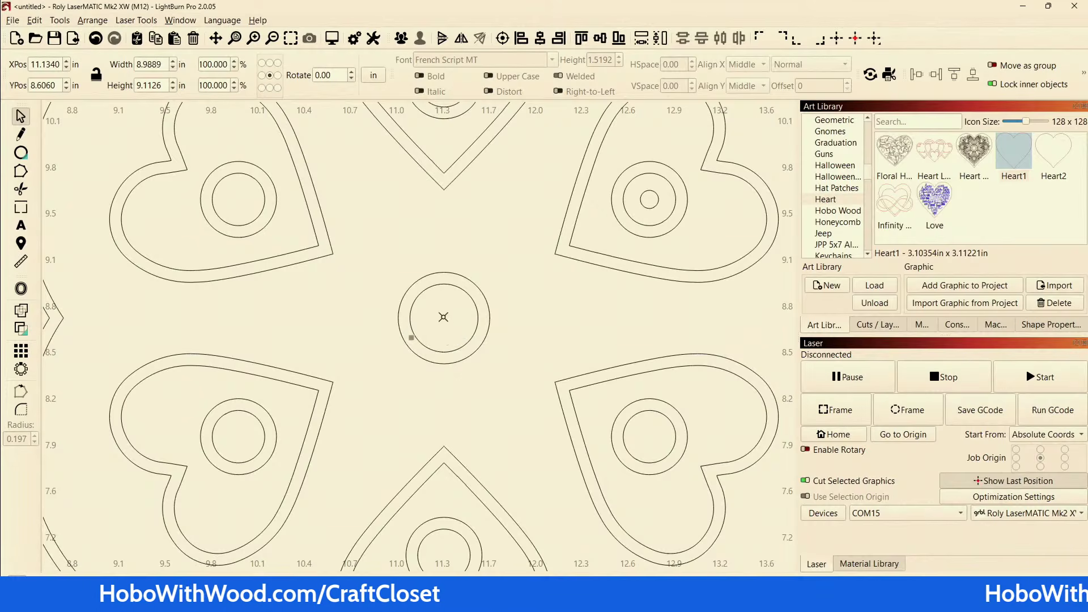
scroll(444, 317, down, 8)
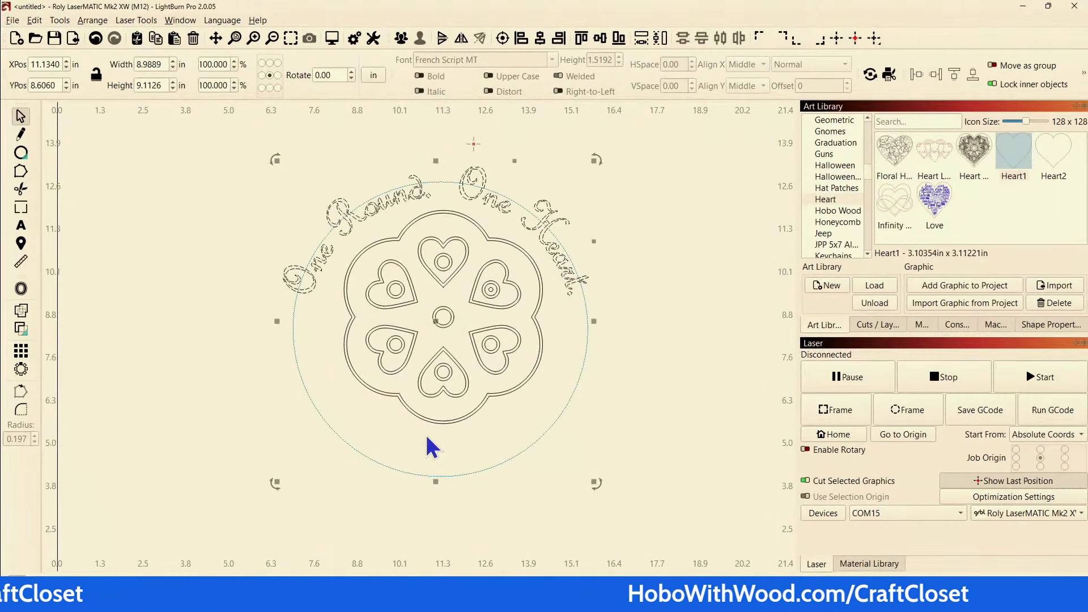
Step: Rotate the curved text and its circle back by 90° and compare their combined centre with the centre of the circle alone
key(ctrl+comma)
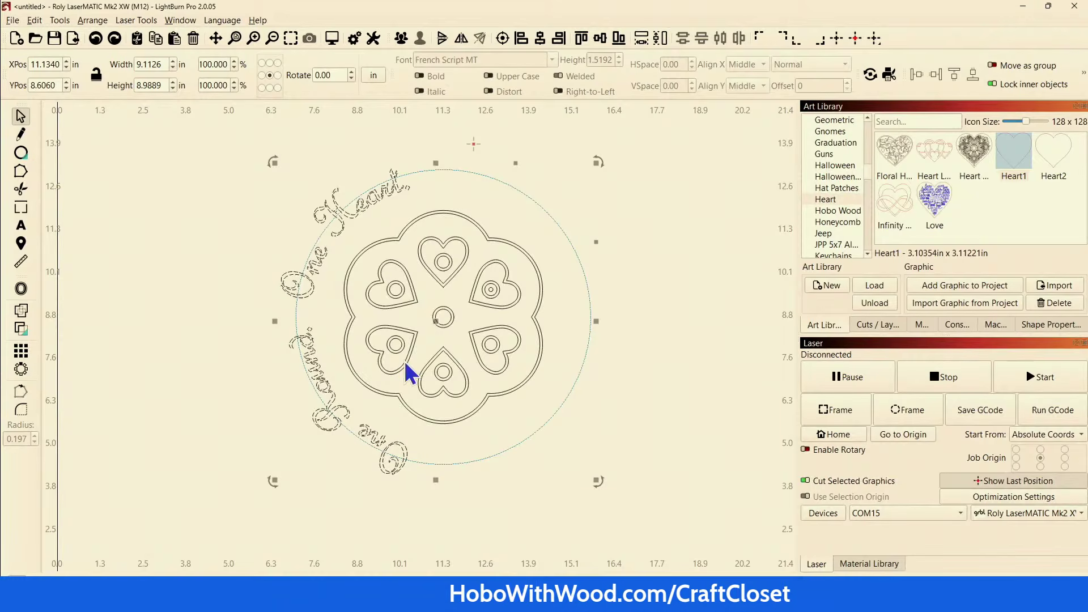
scroll(415, 266, up, 4)
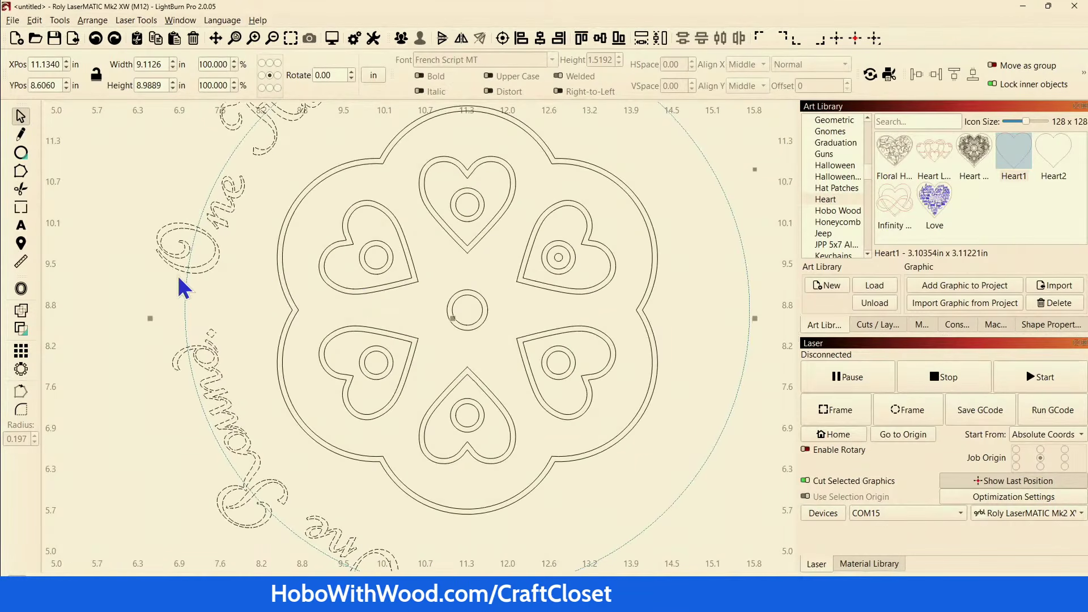
scroll(190, 293, down, 2)
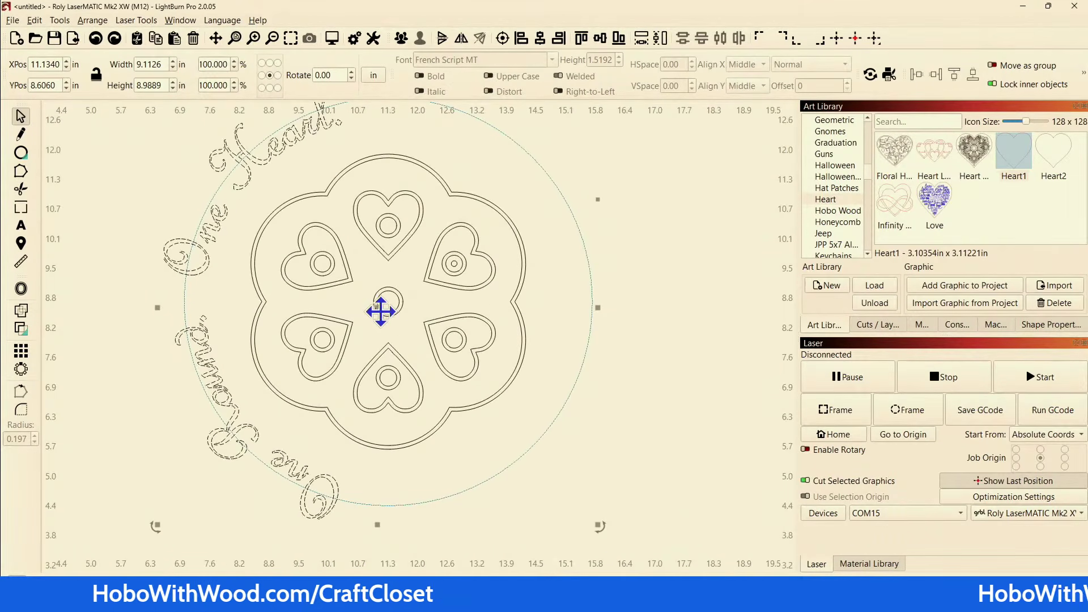
click(631, 356)
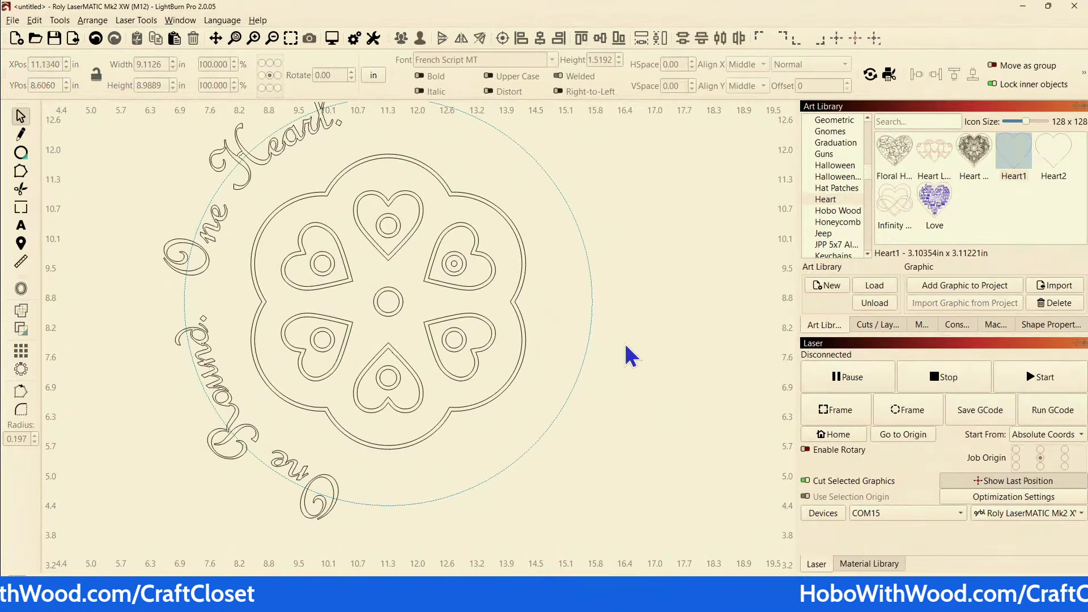
drag(581, 343, 581, 343)
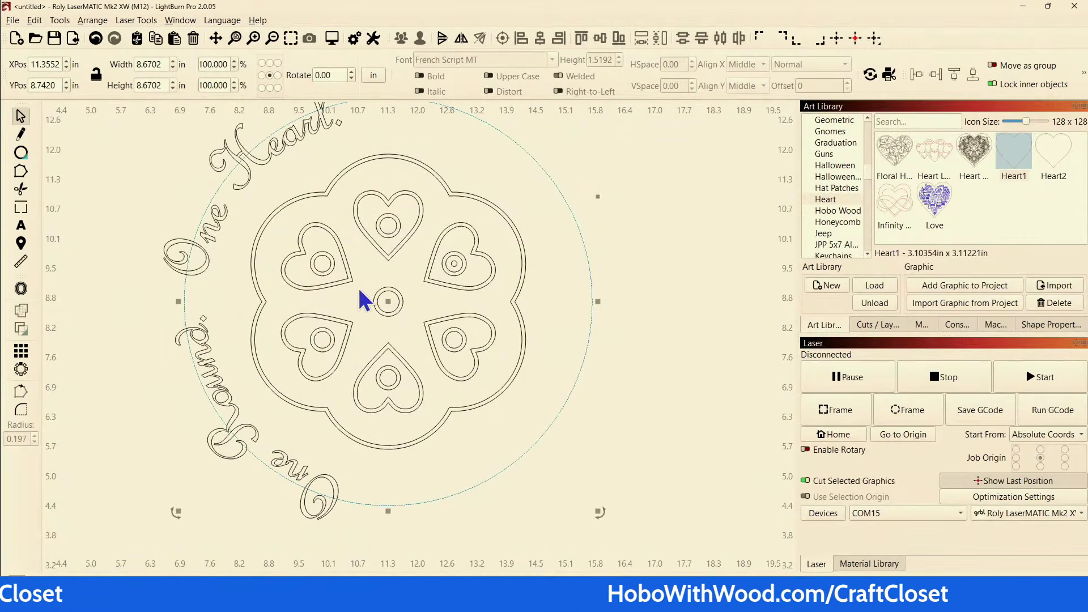
scroll(403, 305, up, 5)
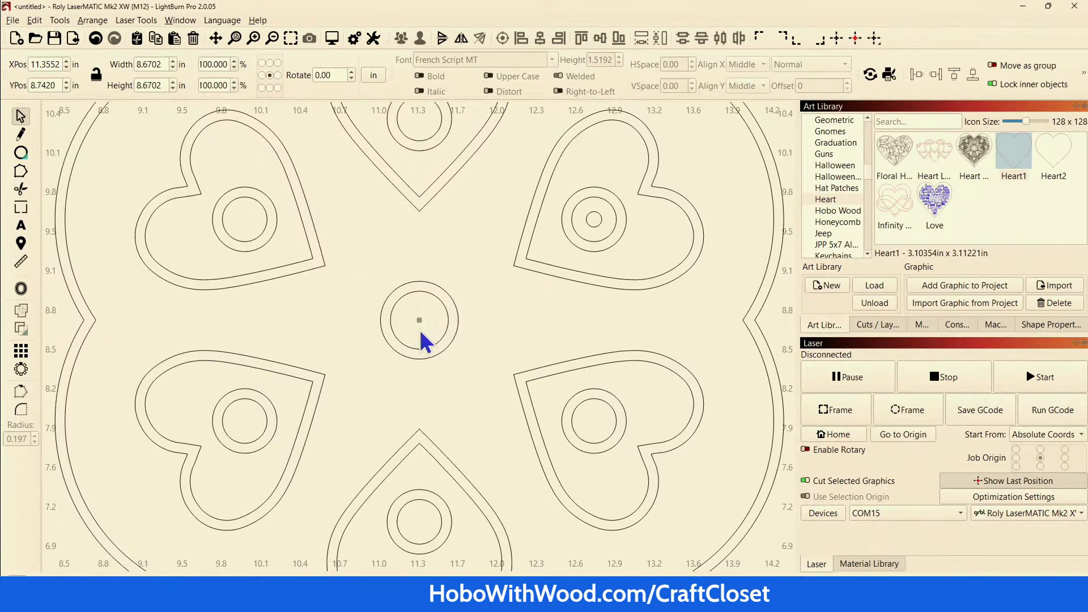
scroll(419, 325, down, 4)
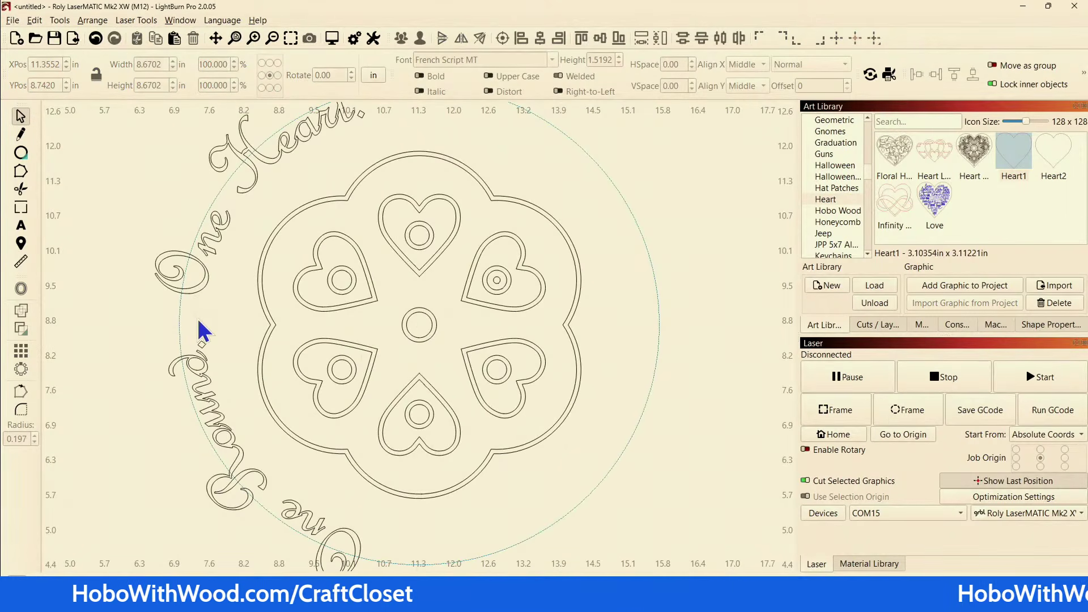
drag(132, 271, 132, 271)
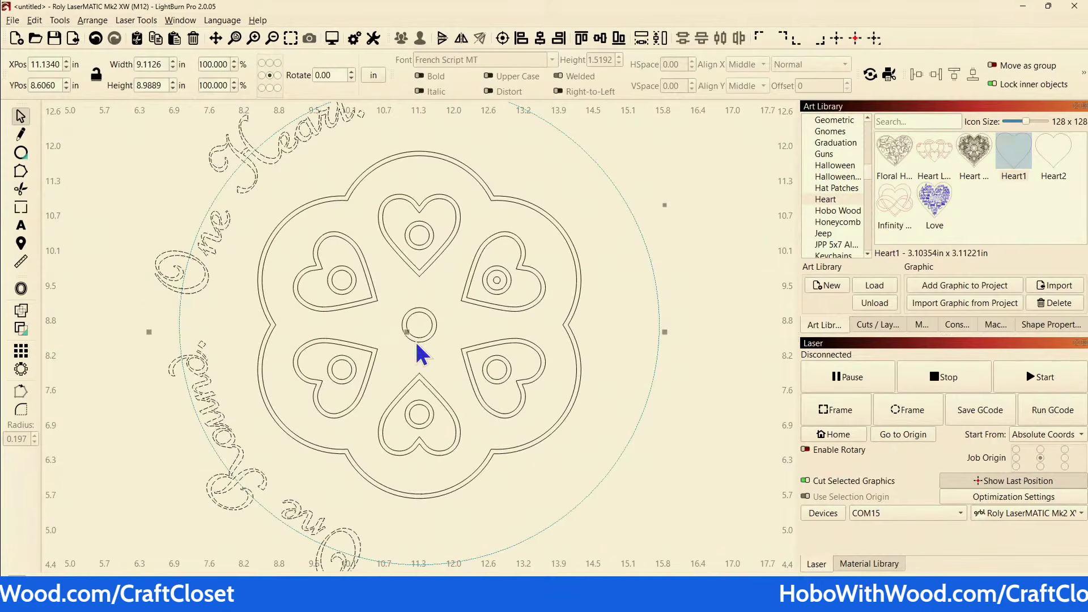
scroll(414, 341, down, 2)
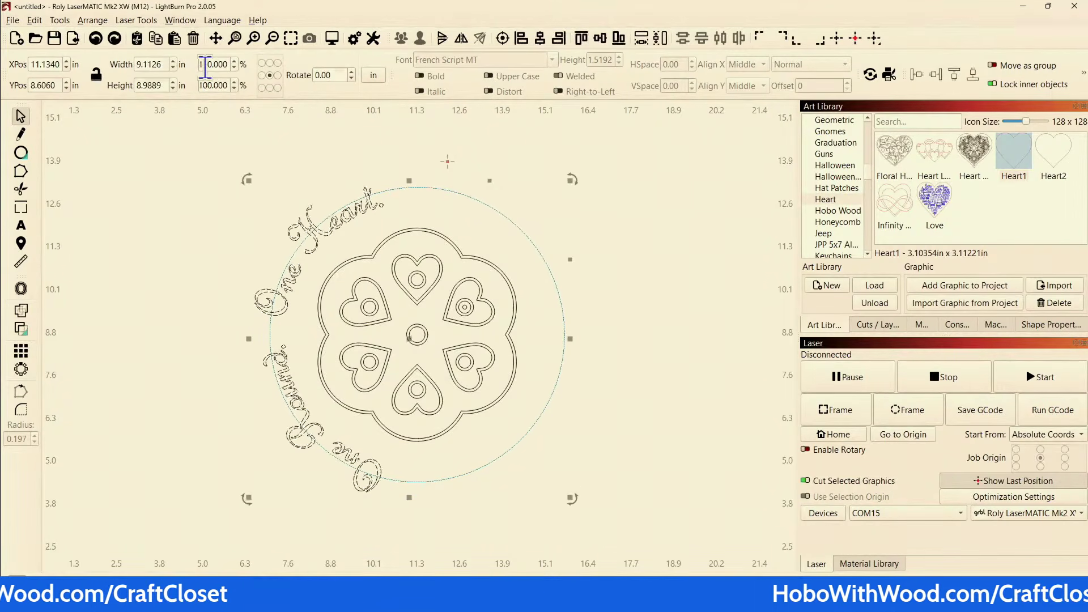
Step: Undo applying the circle as a path so the wording is straight again, and deselect everything
key(ctrl+z)
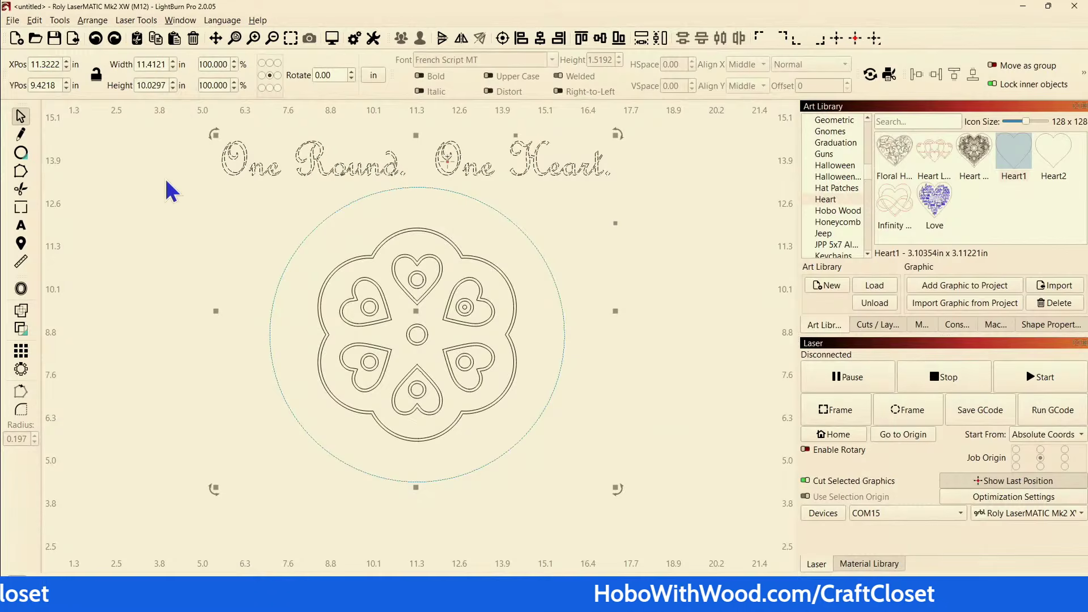
click(175, 205)
drag(263, 255, 262, 255)
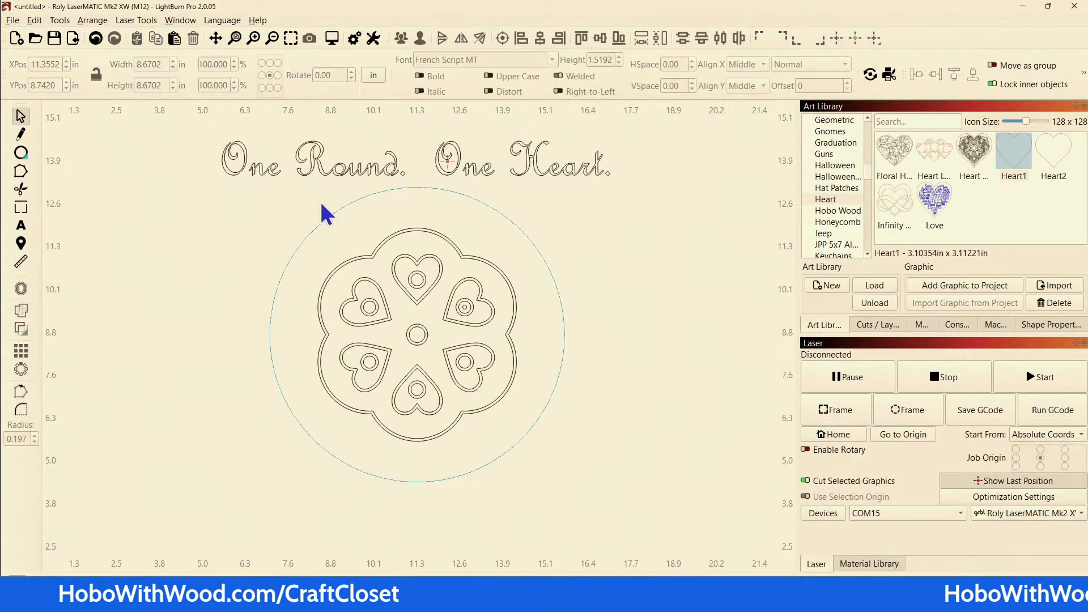
Step: Select the text with the large circle, centre it horizontally on the circle and align their top edges
click(316, 176)
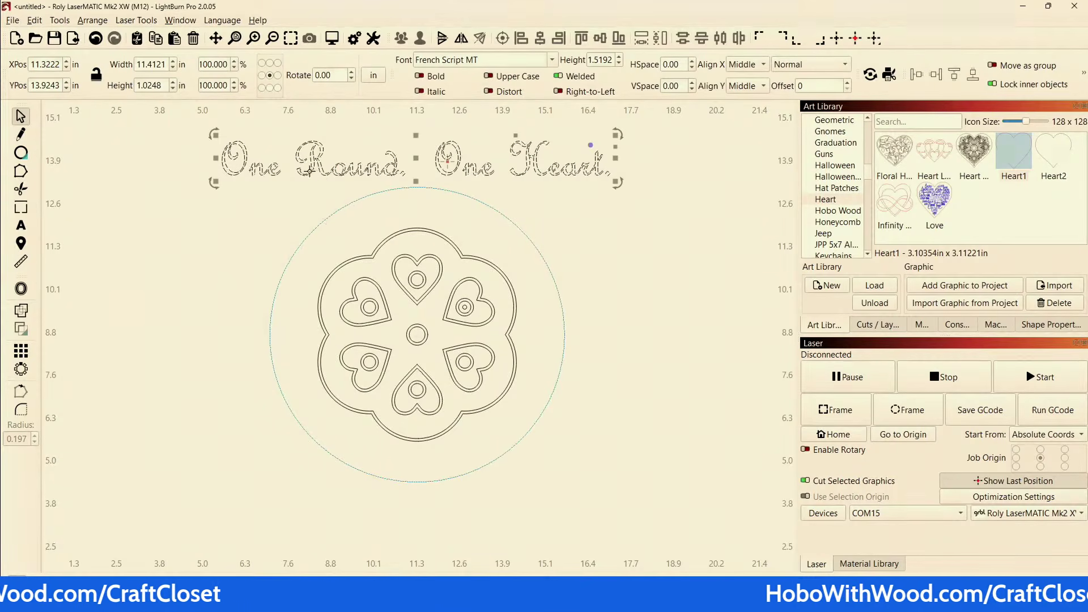
drag(347, 220, 346, 170)
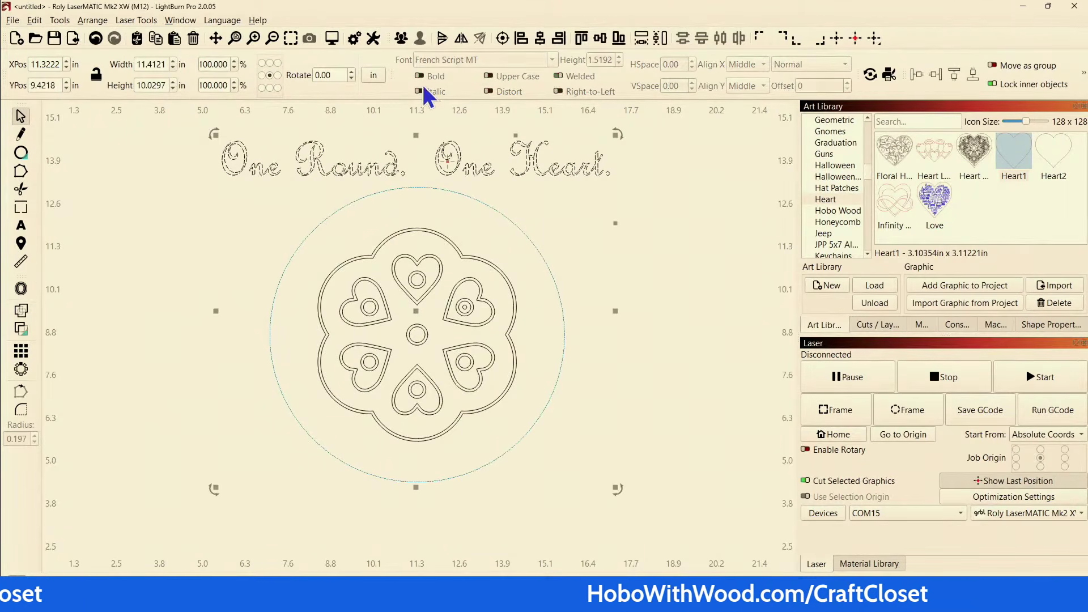
click(545, 39)
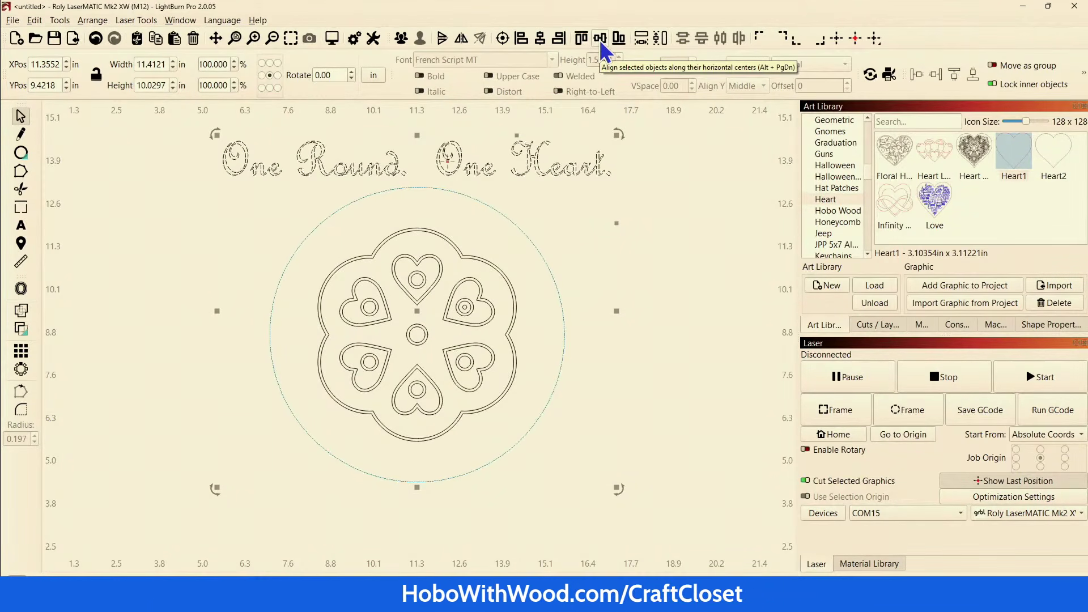
click(580, 38)
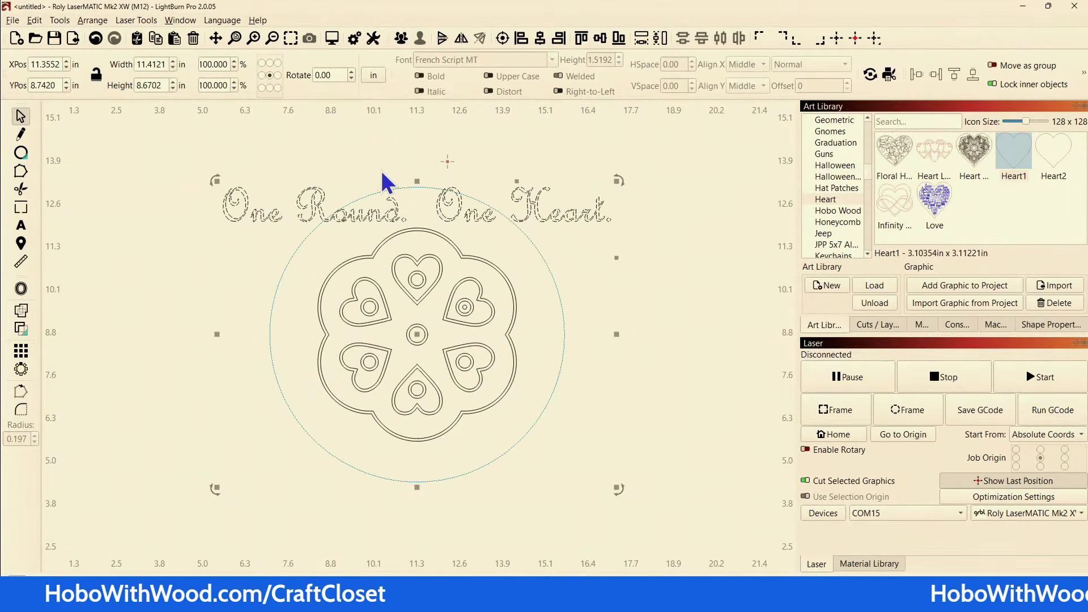
Step: Select only the text and nudge it straight up to a Y position of 13.2700 in above the large circle
scroll(414, 213, up, 2)
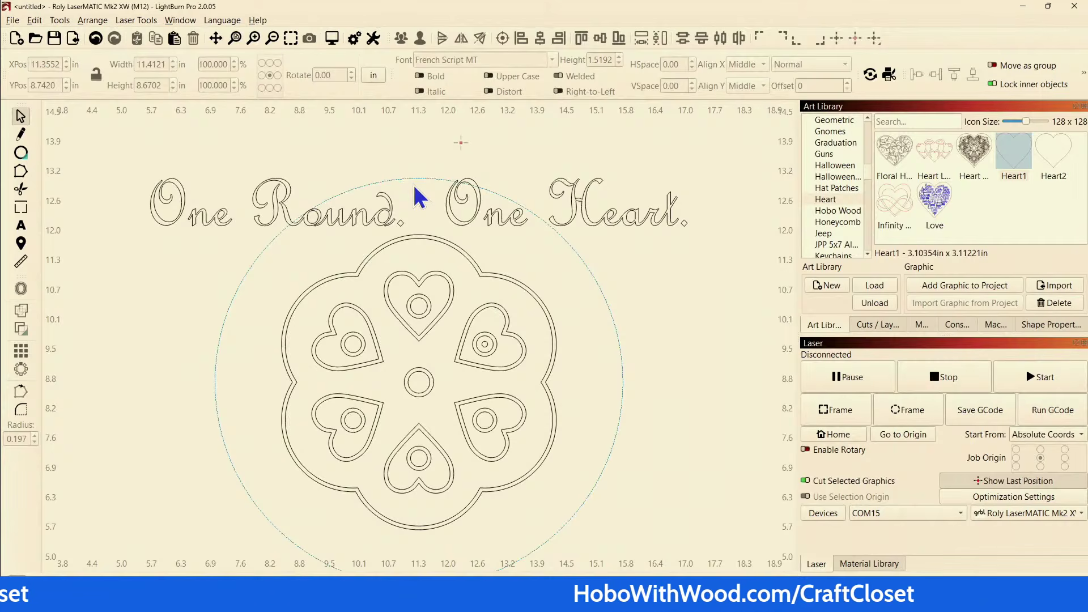
drag(471, 220, 439, 220)
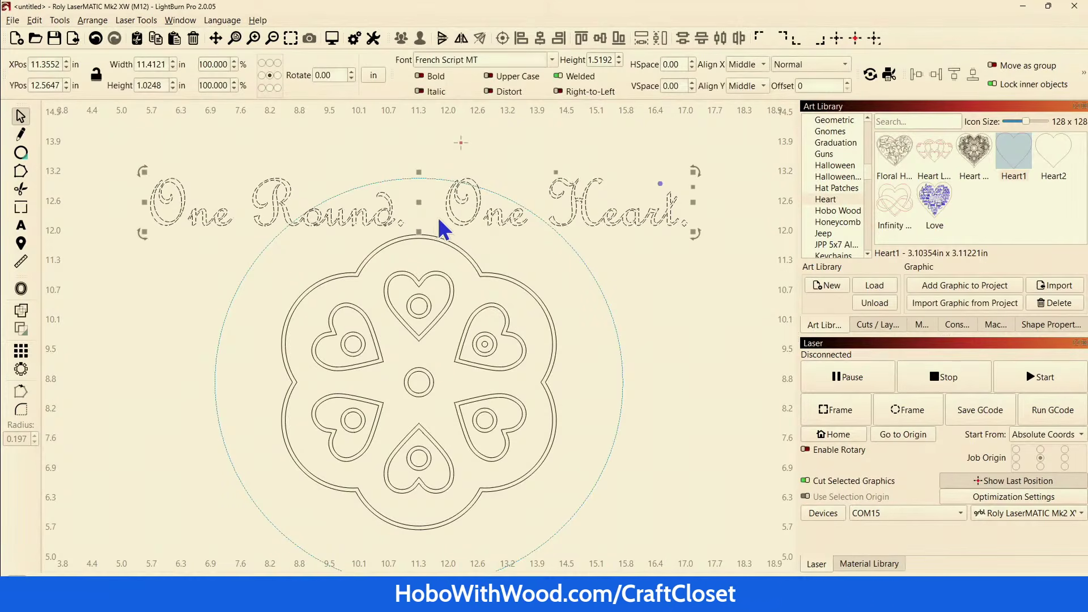
key(Up)
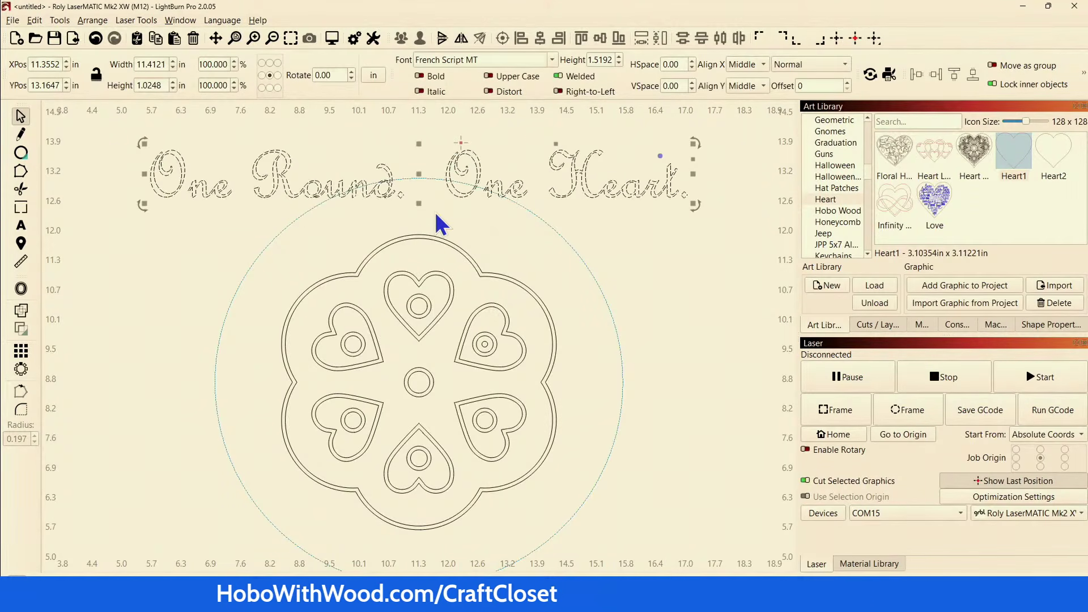
scroll(399, 210, up, 2)
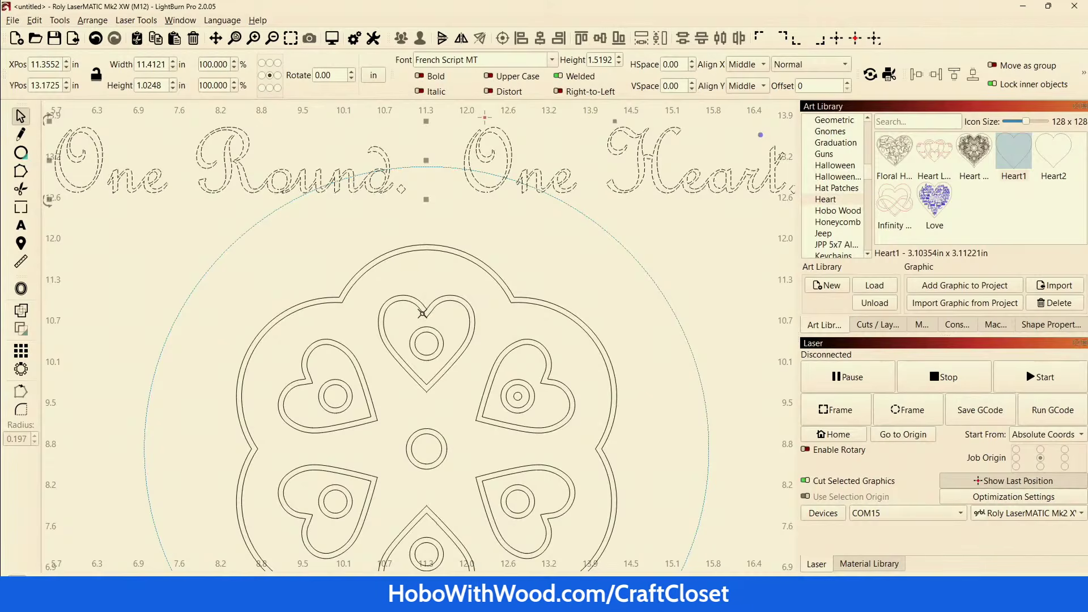
key(Up)
key(Up)
key(Up)
key(Up)
key(Up)
key(Up)
key(Up)
key(Up)
key(Up)
key(Up)
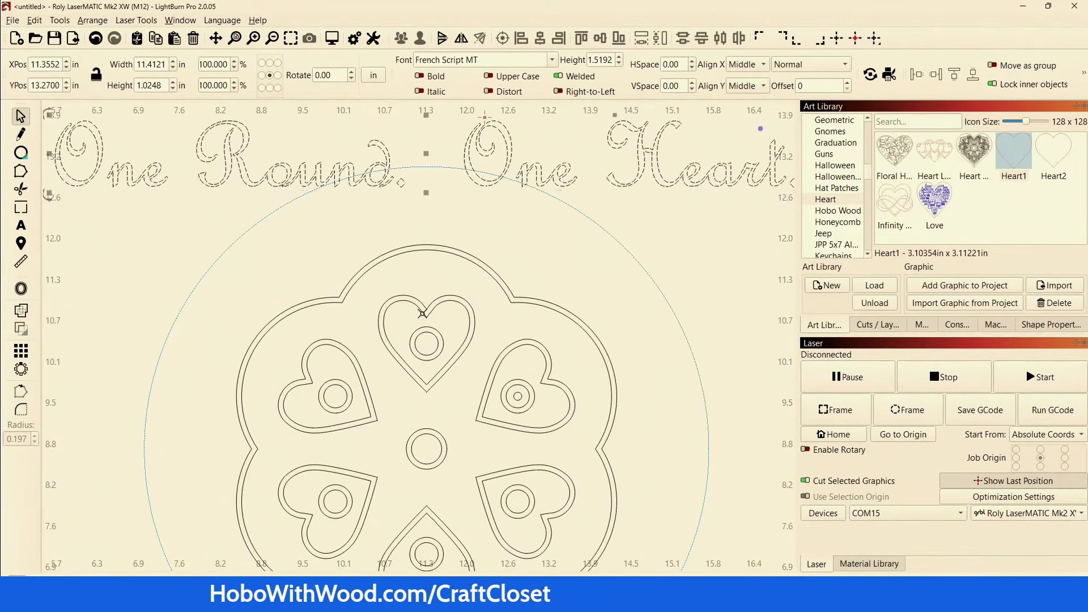
Step: Bend the straight text into an arch about 9.86 in wide around the upper part of the large circle
scroll(275, 471, down, 2)
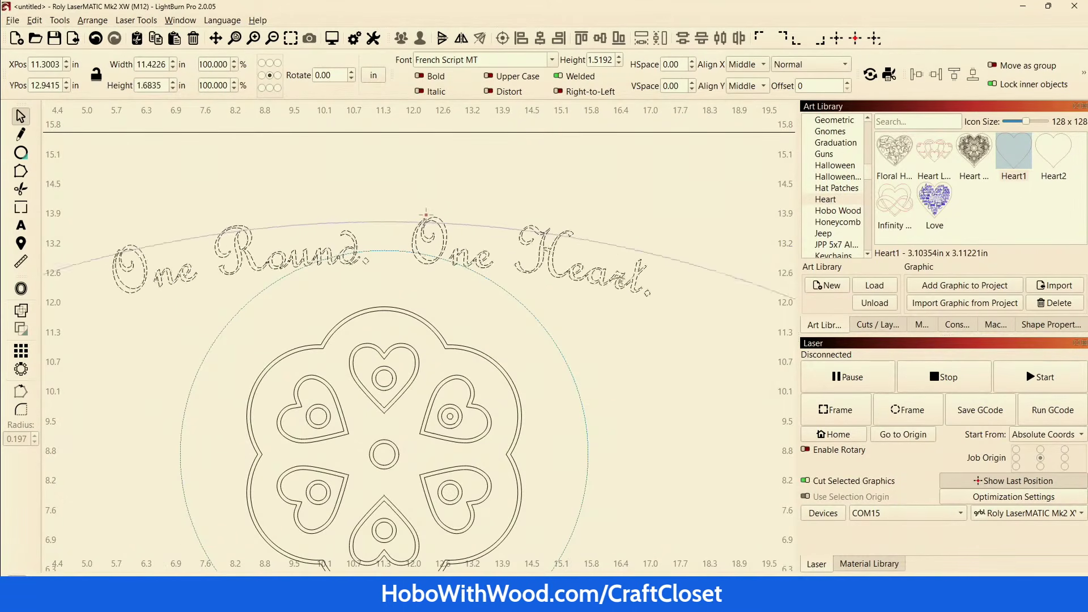
drag(637, 334, 597, 290)
scroll(577, 221, down, 3)
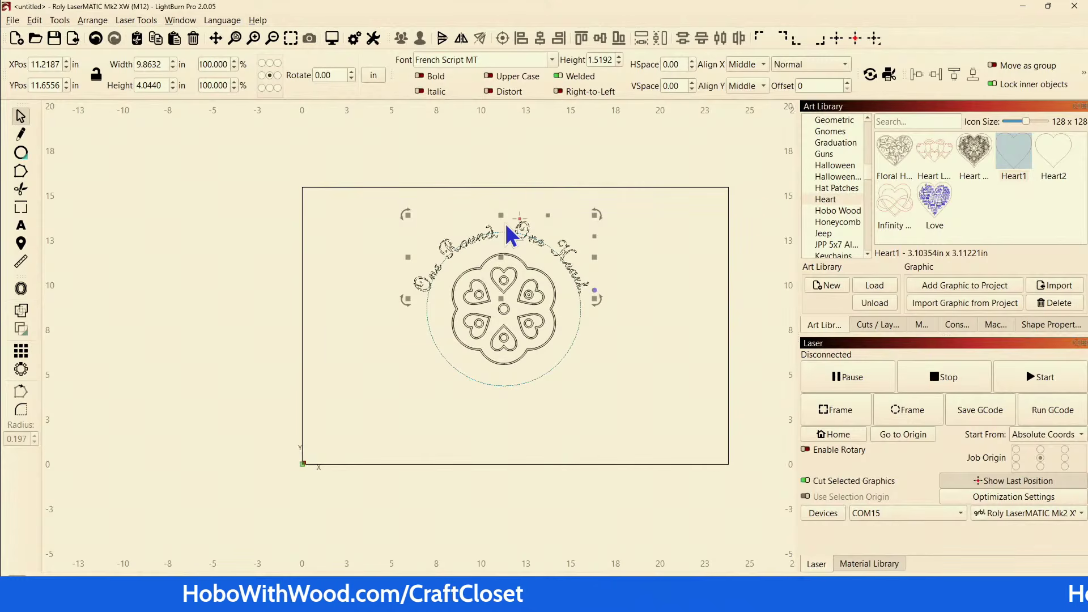
scroll(505, 403, up, 8)
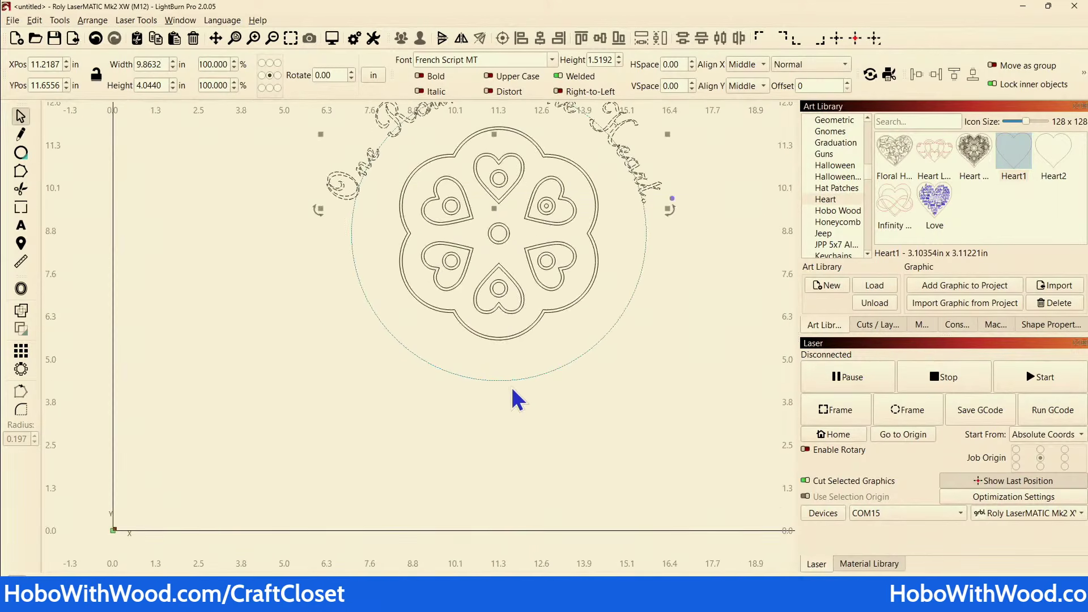
scroll(493, 397, down, 5)
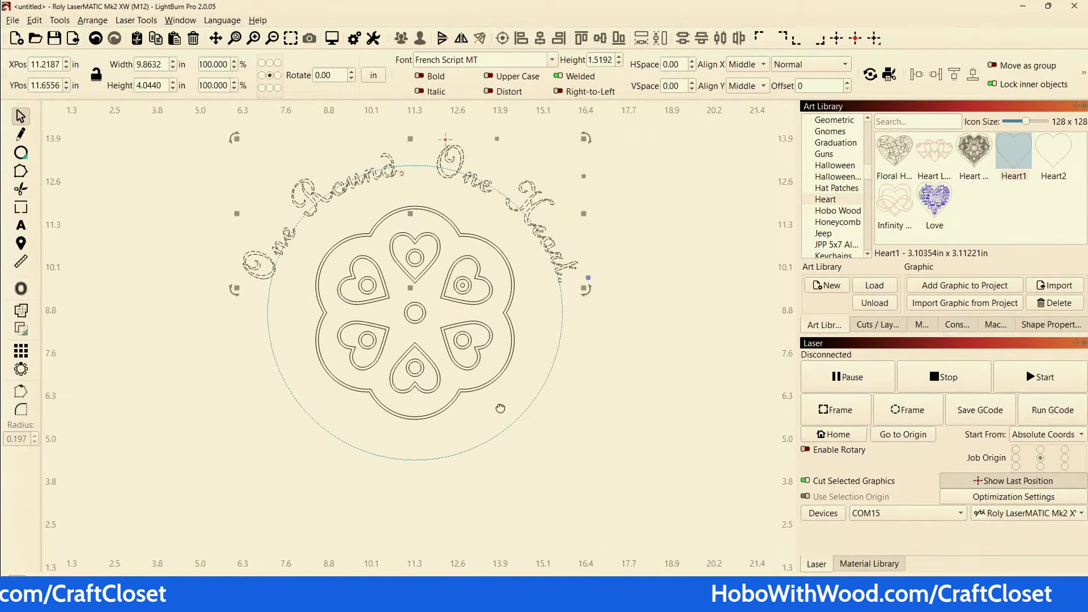
Step: Refine the text's bend so its guide circle is concentric with the large circle, making the arch about 9.55 in wide
drag(585, 282, 585, 281)
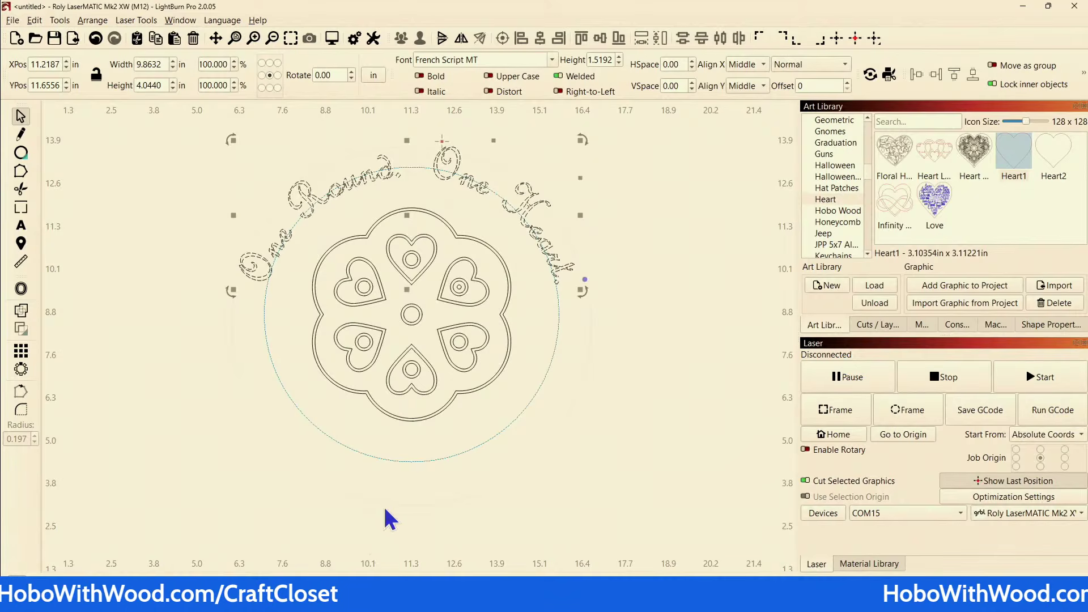
drag(585, 280, 586, 279)
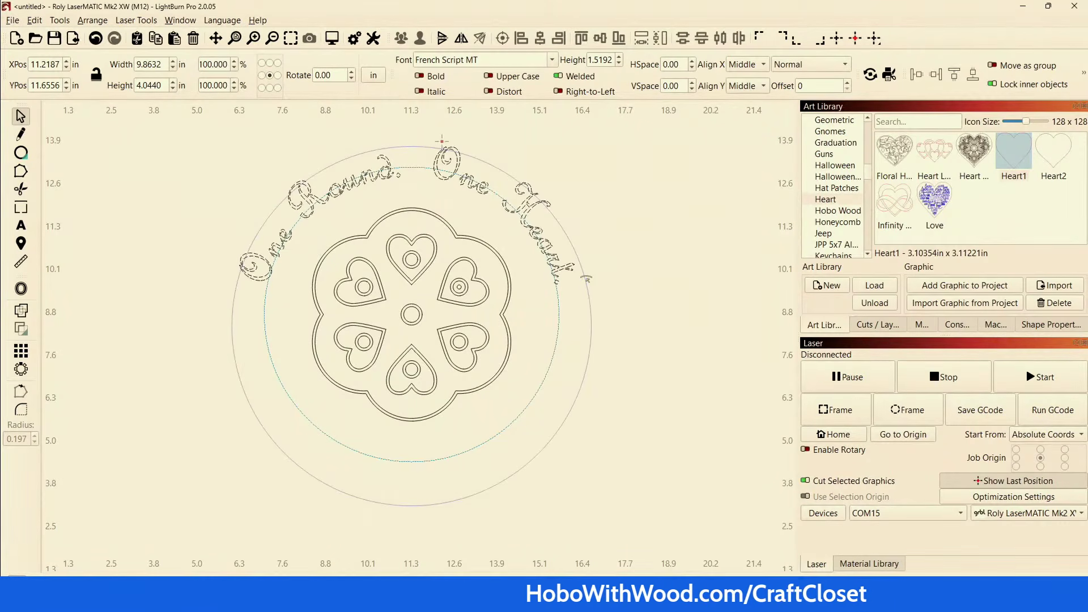
drag(587, 278, 577, 354)
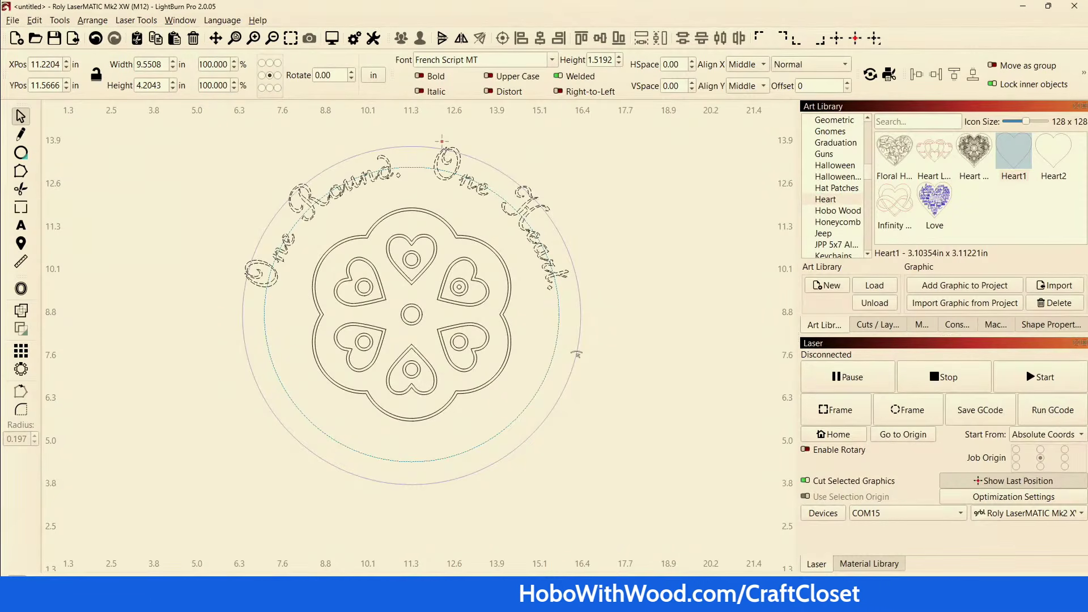
drag(578, 355, 576, 354)
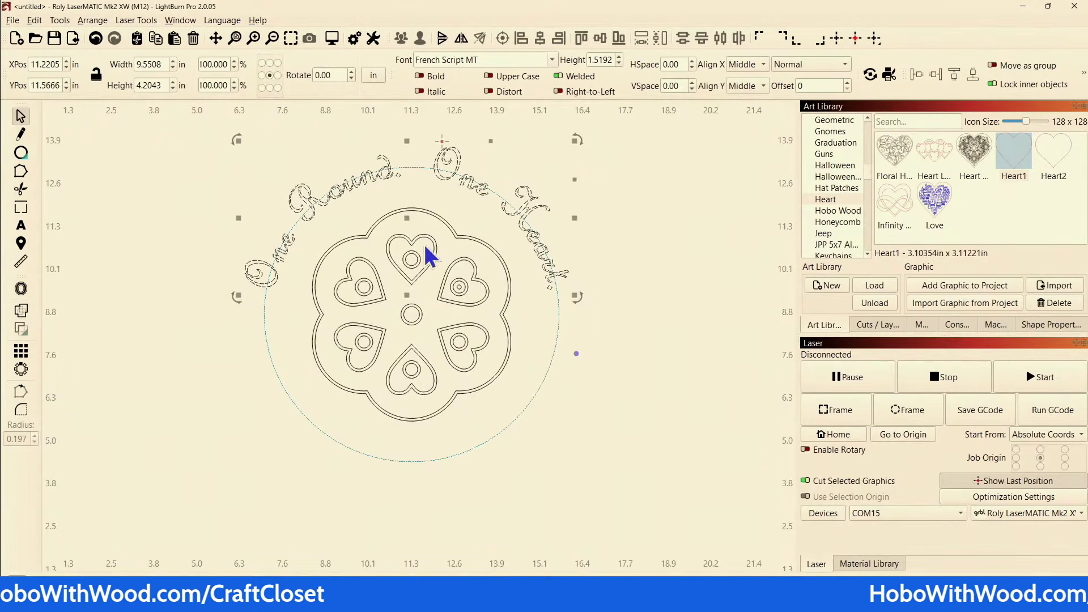
Step: Add the text "Forever Yours!" below the ornament and move it onto the lower edge of the large circle
scroll(487, 244, down, 3)
scroll(419, 243, up, 2)
scroll(413, 241, down, 4)
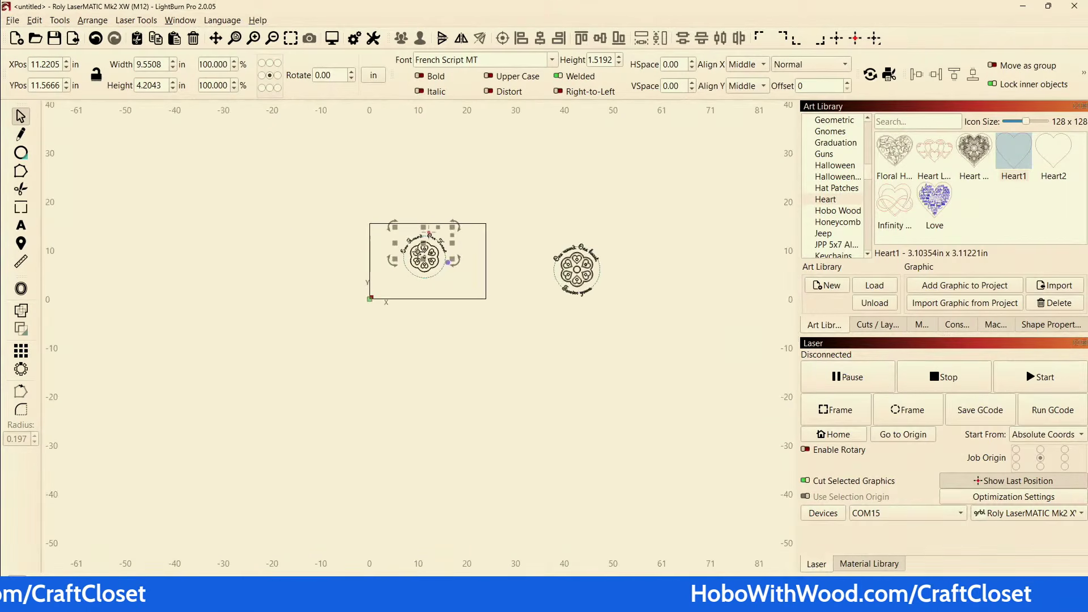
scroll(469, 287, up, 3)
scroll(469, 287, down, 3)
scroll(564, 291, down, 1)
scroll(507, 272, up, 5)
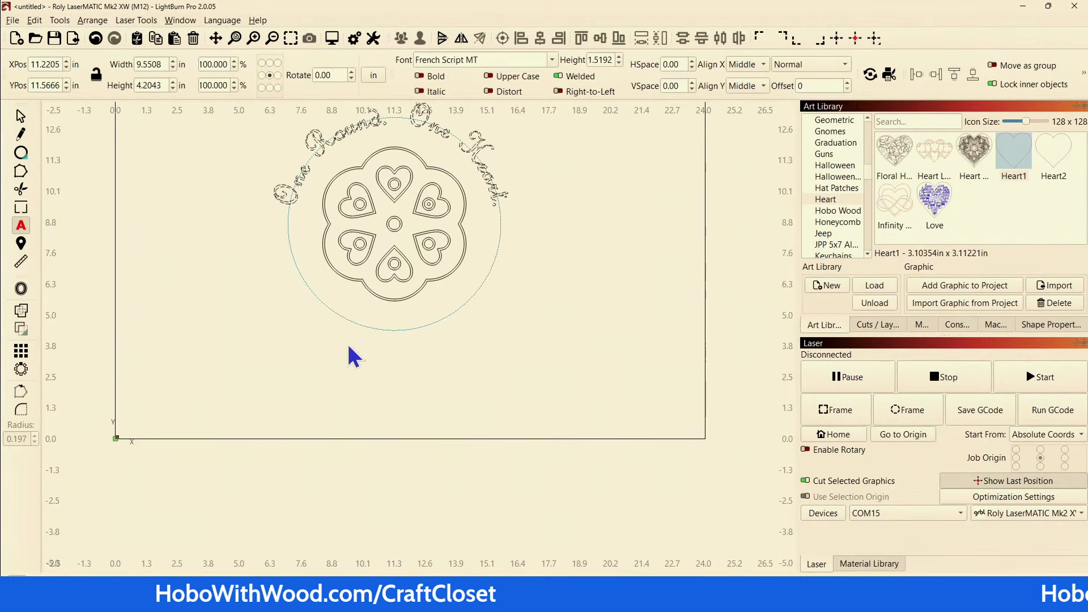
text(Farever your)
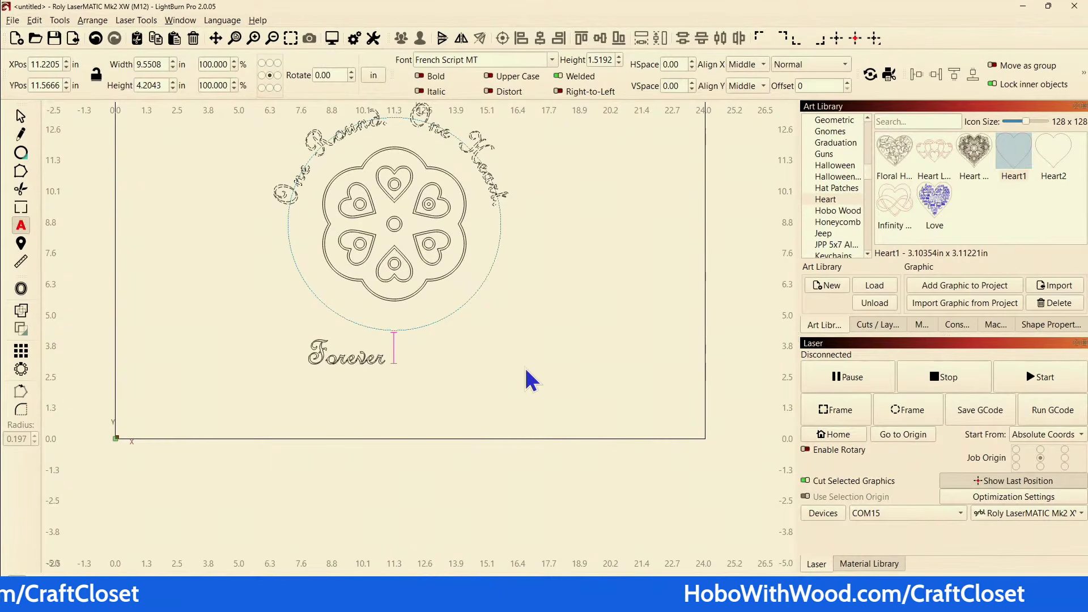
key(BackSpace)
key(BackSpace)
key(BackSpace)
key(BackSpace)
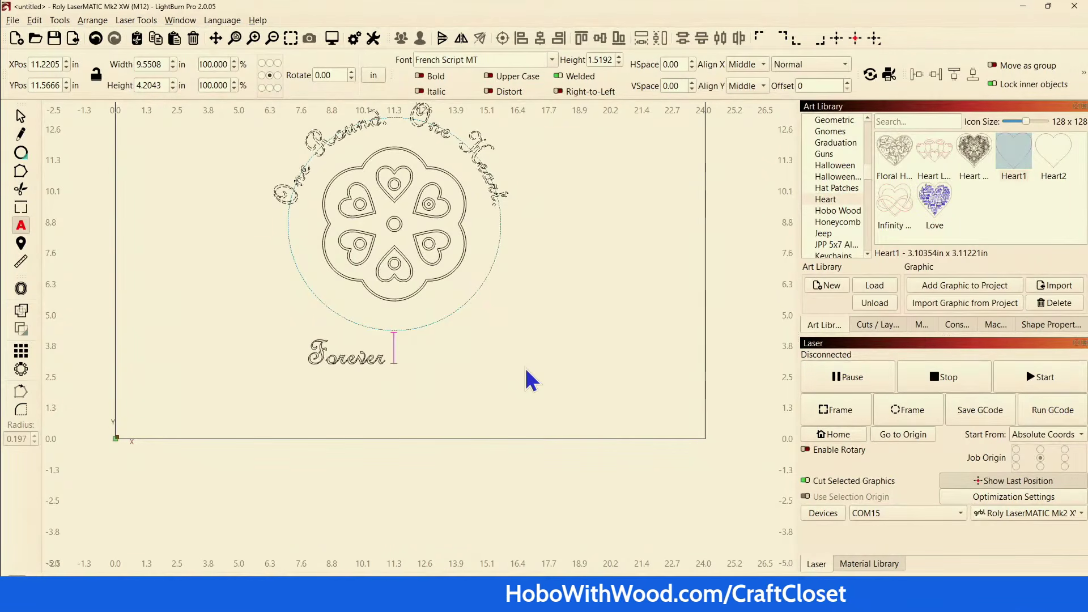
key(BackSpace)
text(Yours)
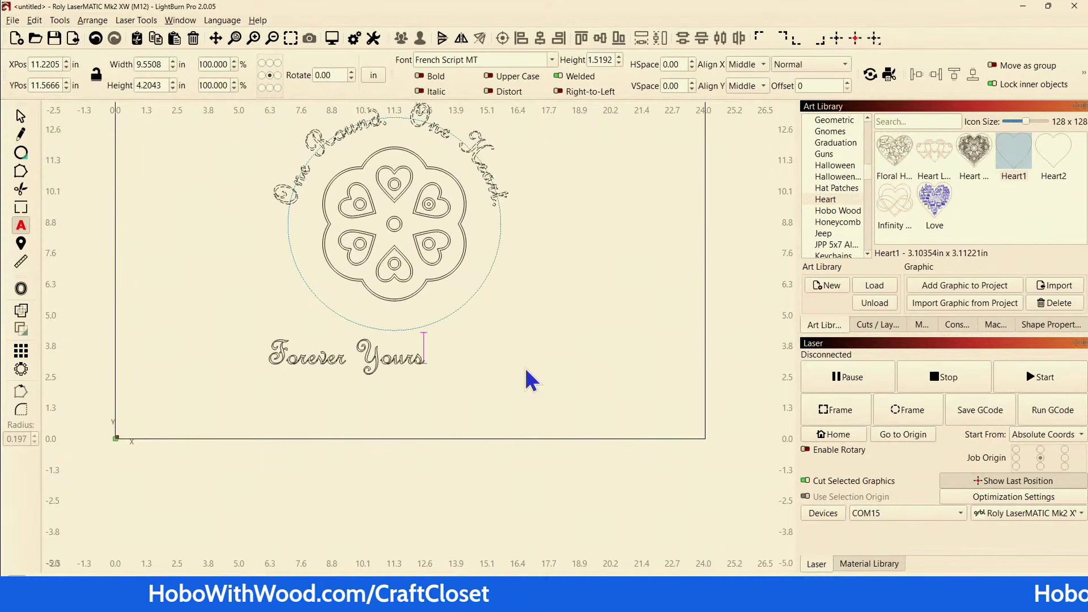
text(!)
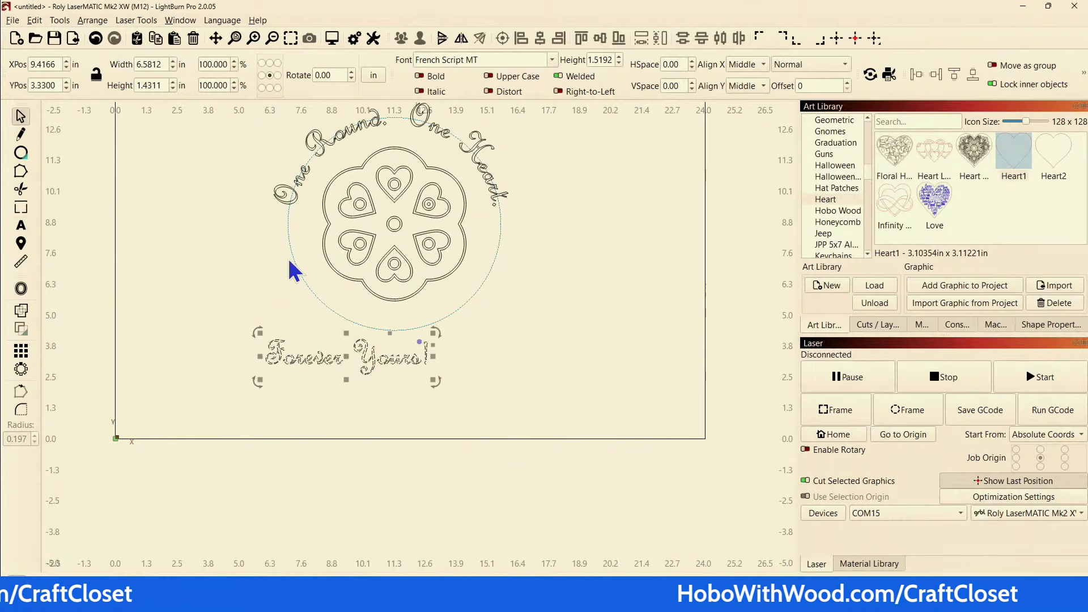
drag(345, 360, 400, 337)
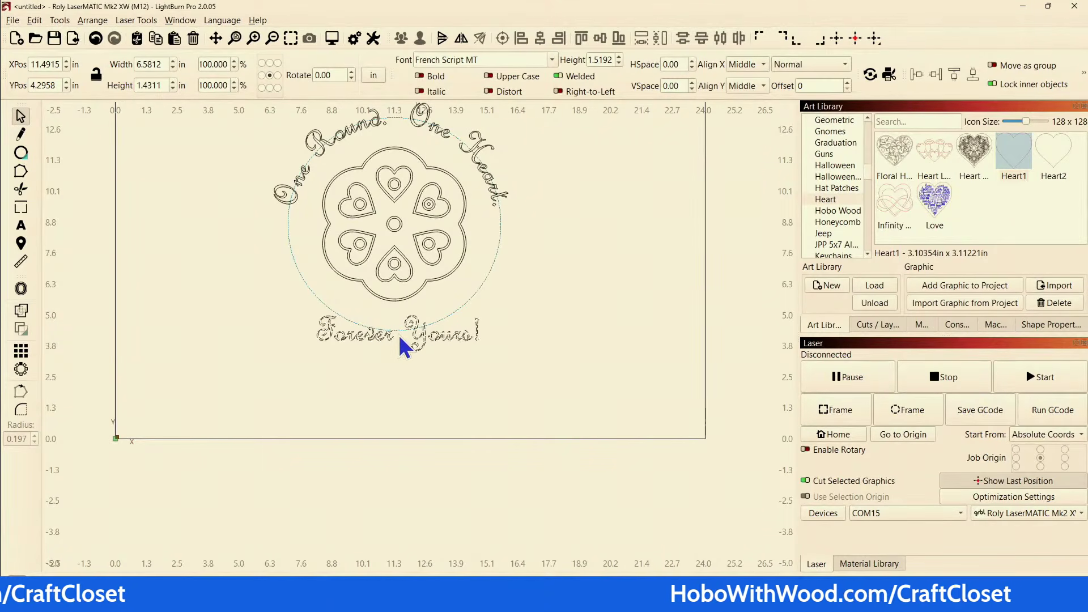
Step: Center "Forever Yours!" at X 11.3552 in and bend it upward along the large circle's lower edge, about 6.01 in wide
scroll(418, 139, up, 3)
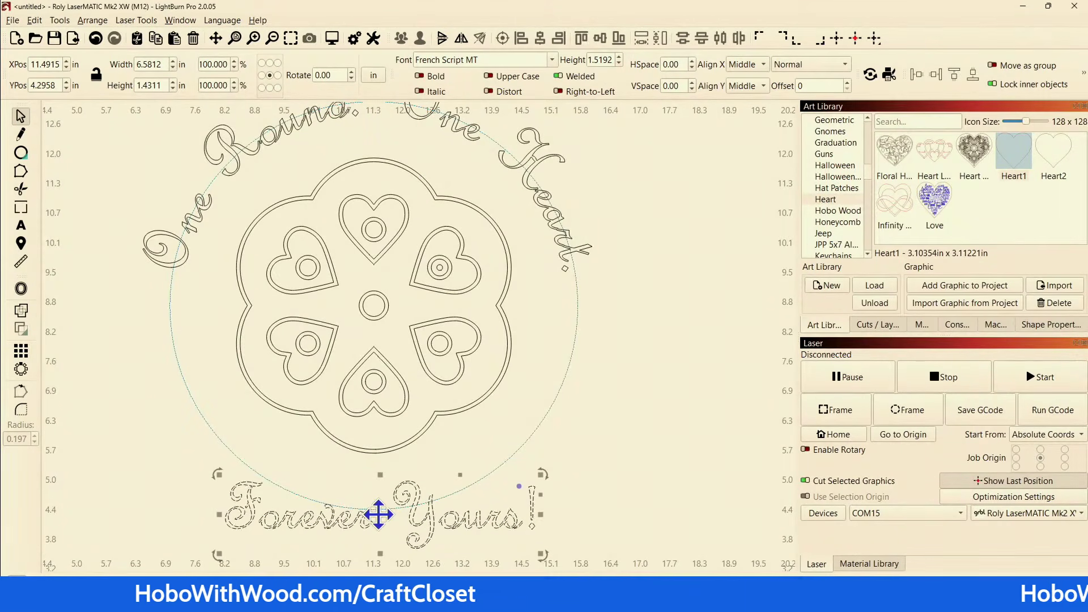
drag(377, 511, 389, 538)
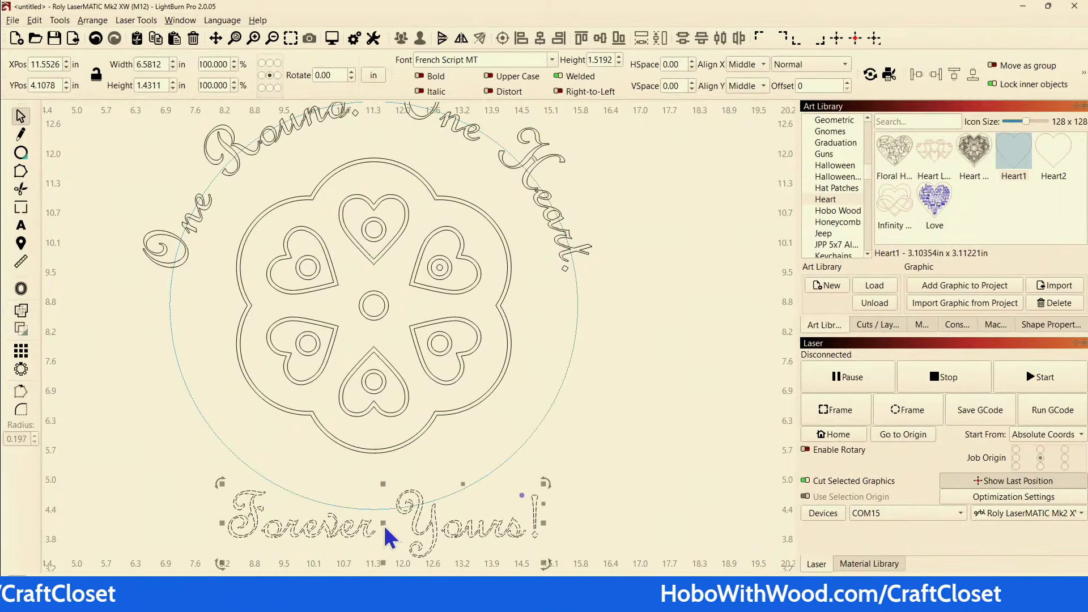
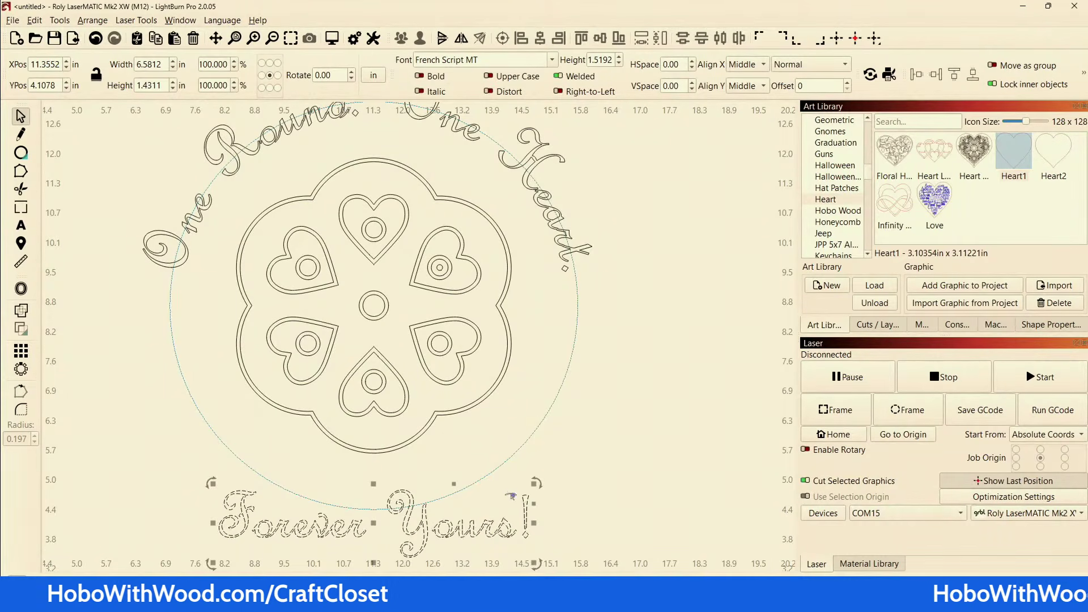
drag(511, 496, 510, 432)
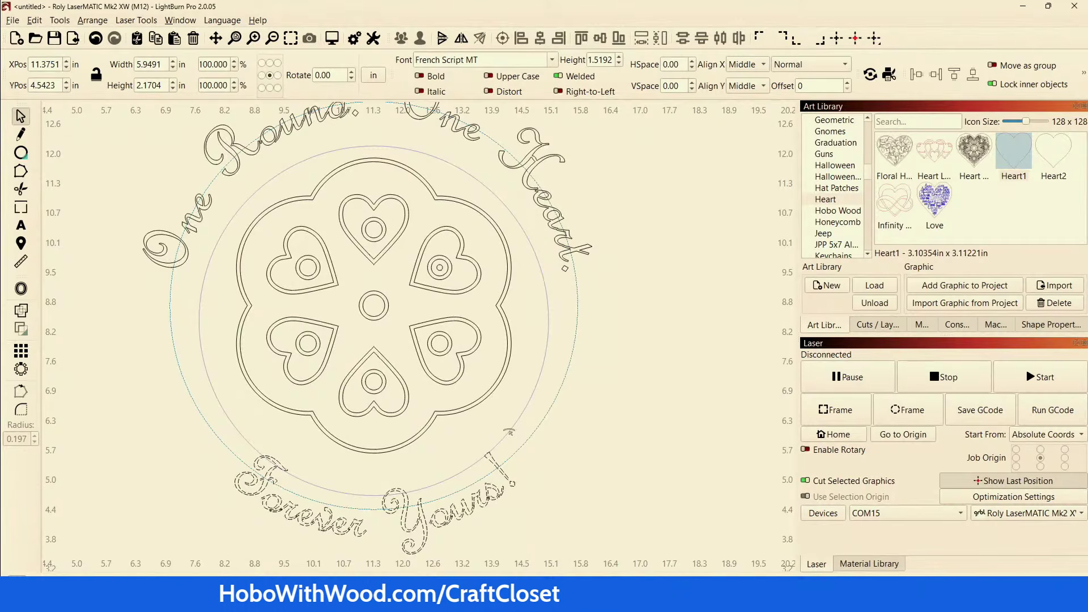
drag(509, 432, 514, 434)
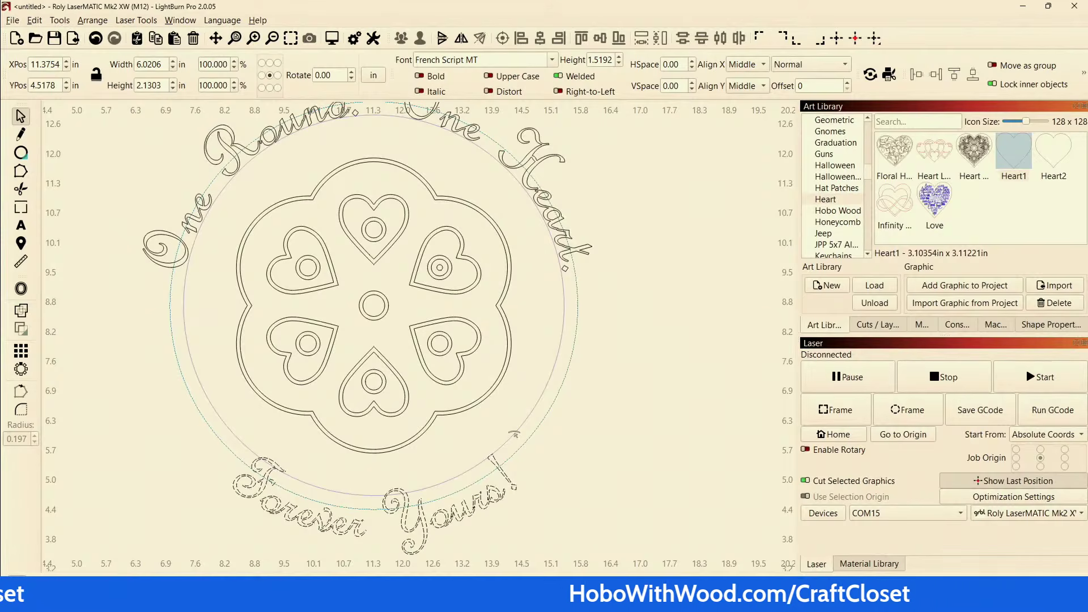
drag(514, 434, 514, 433)
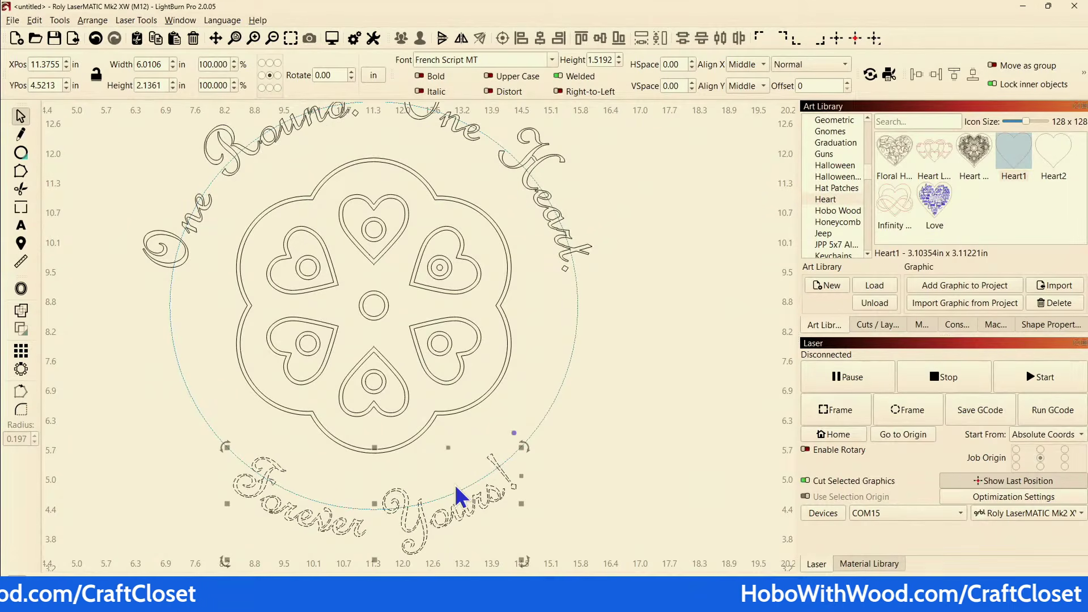
Step: Nudge the curved "Forever Yours!" text straight up to a Y position of 4.6773 in and deselect it
scroll(479, 340, down, 3)
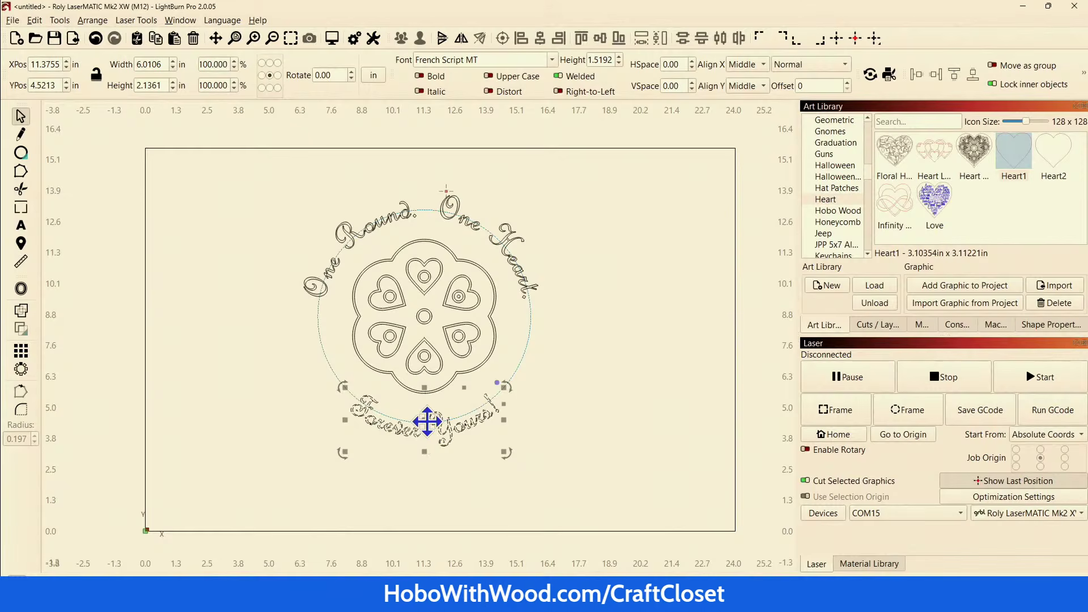
scroll(426, 420, up, 2)
scroll(426, 421, up, 2)
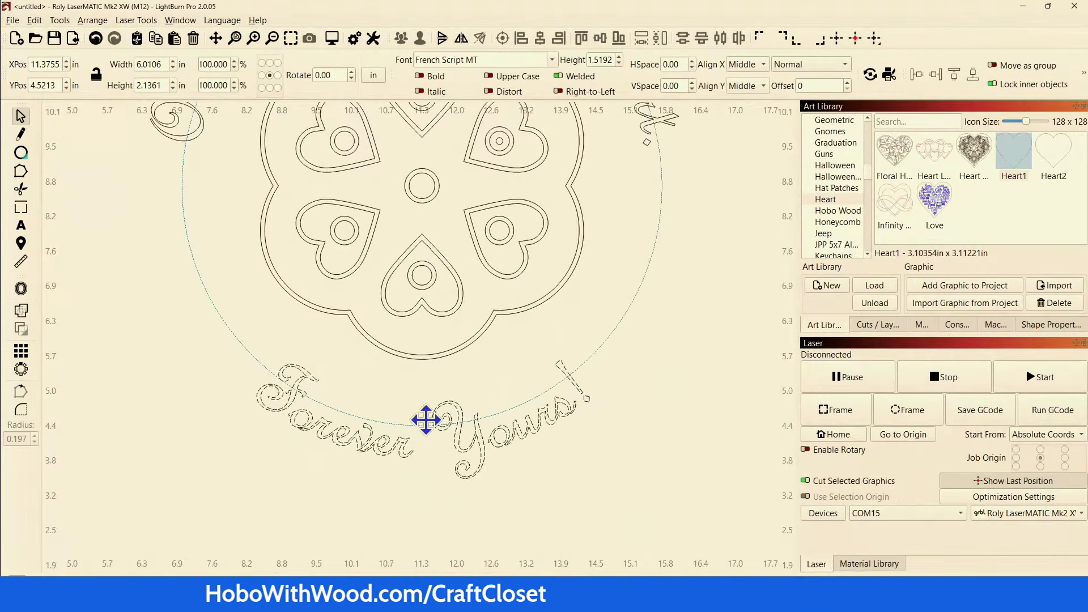
key(Up)
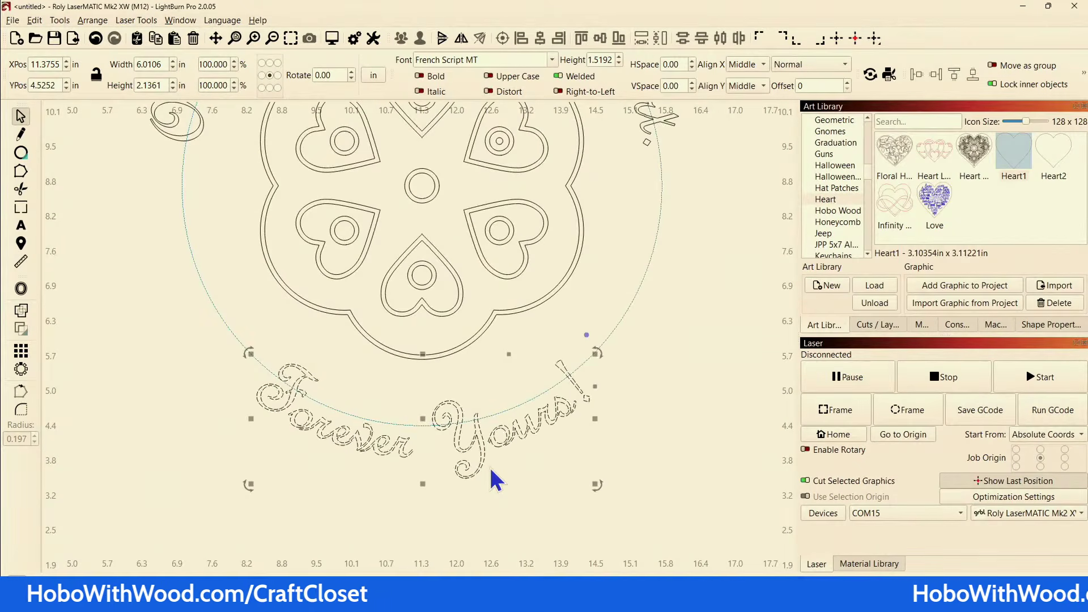
key(Up)
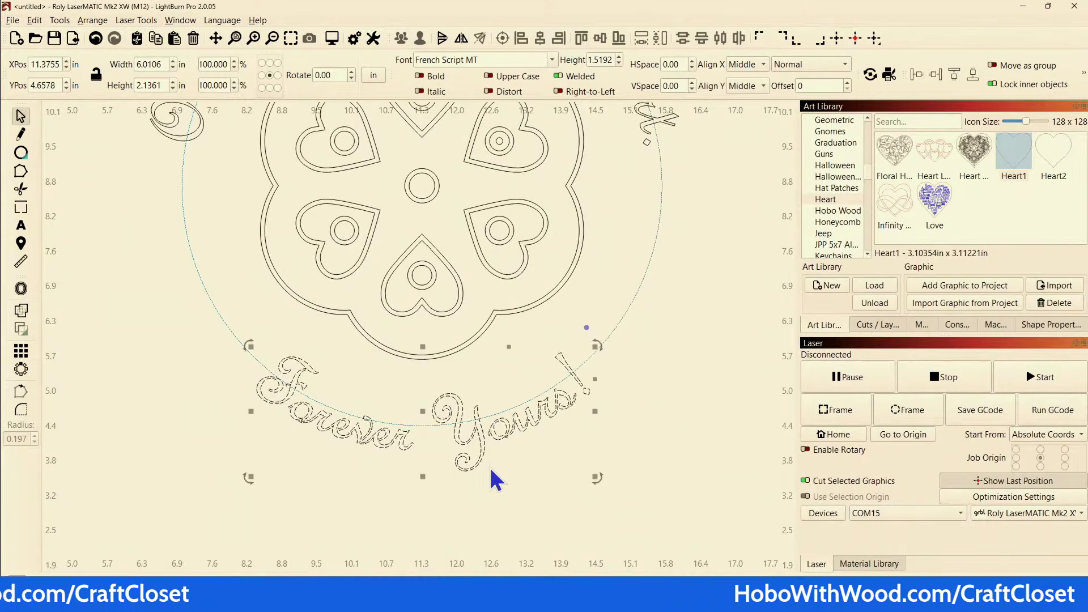
click(193, 432)
Step: Delete the large guide circle around the ornament, keeping both curved texts
scroll(373, 477, down, 3)
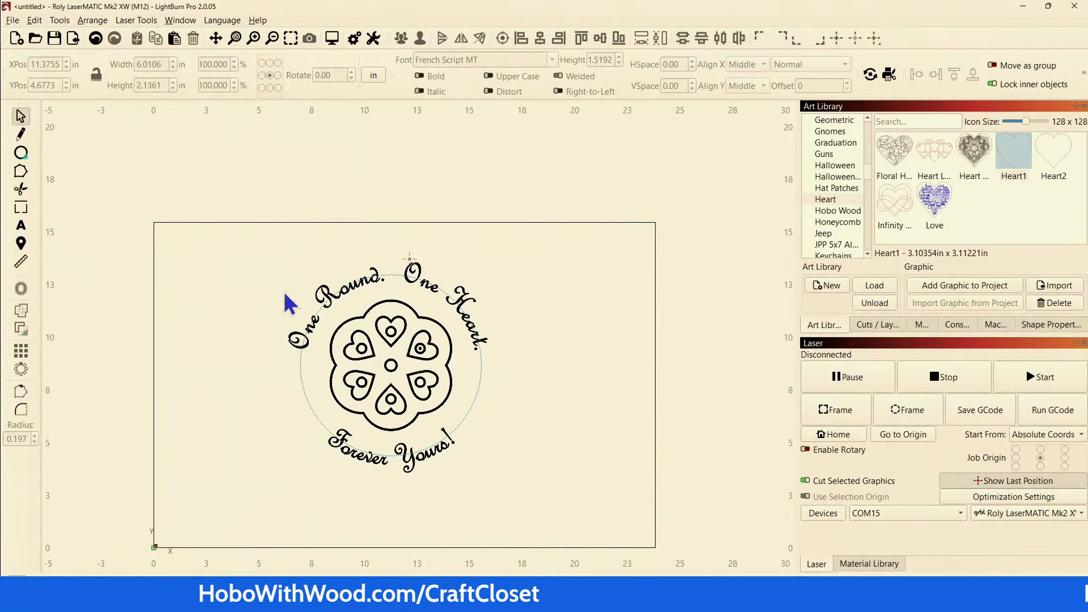
scroll(327, 292, up, 2)
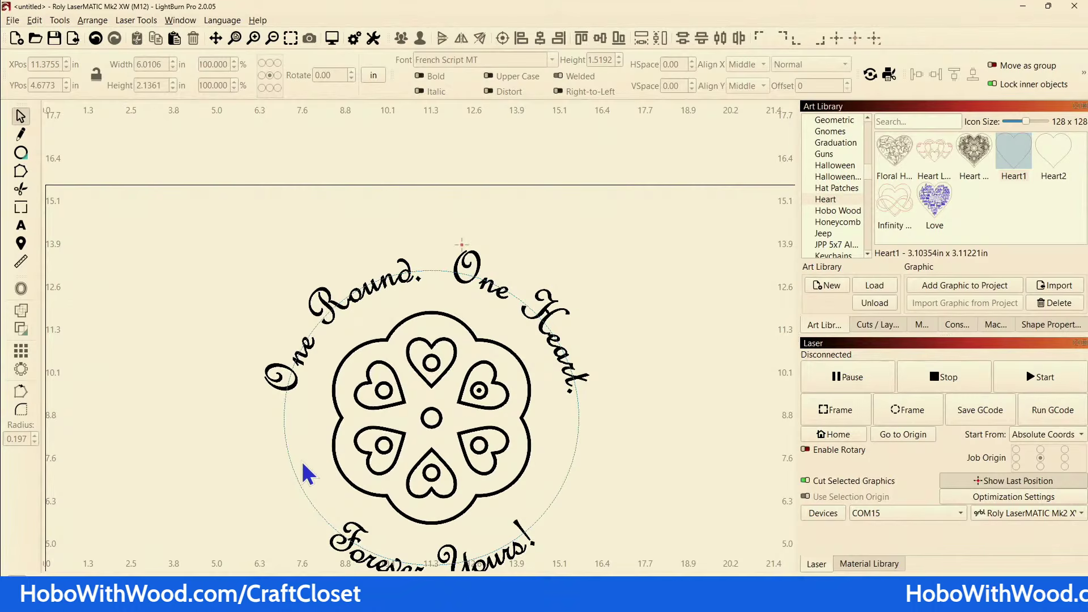
click(280, 474)
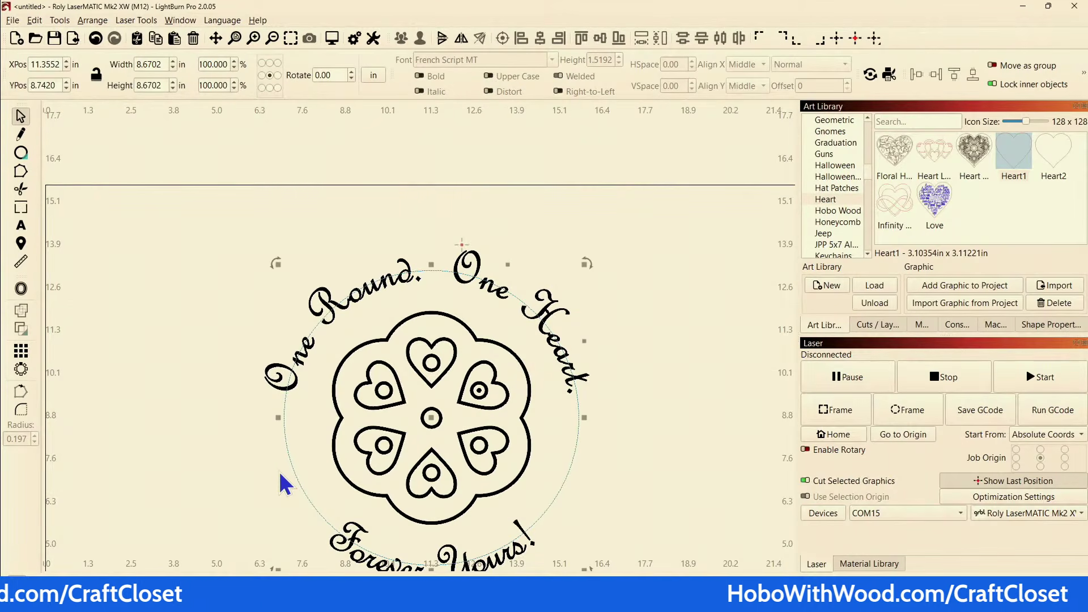
key(Escape)
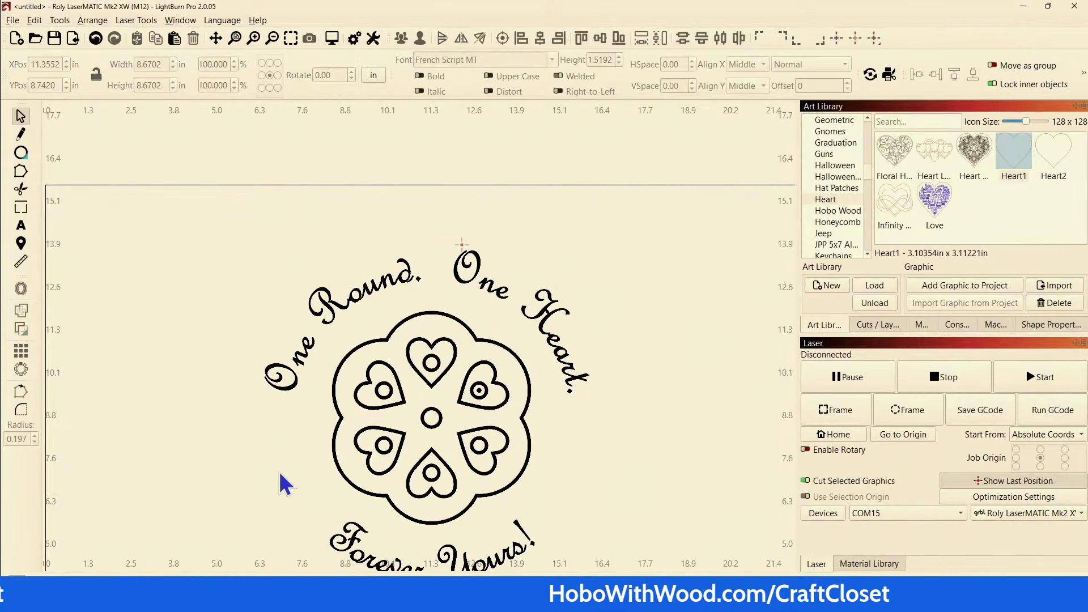
Step: Select the whole design and scale it down to about 3.77 in wide and back up to about 14.84 in wide
scroll(281, 474, down, 1)
drag(280, 502, 288, 436)
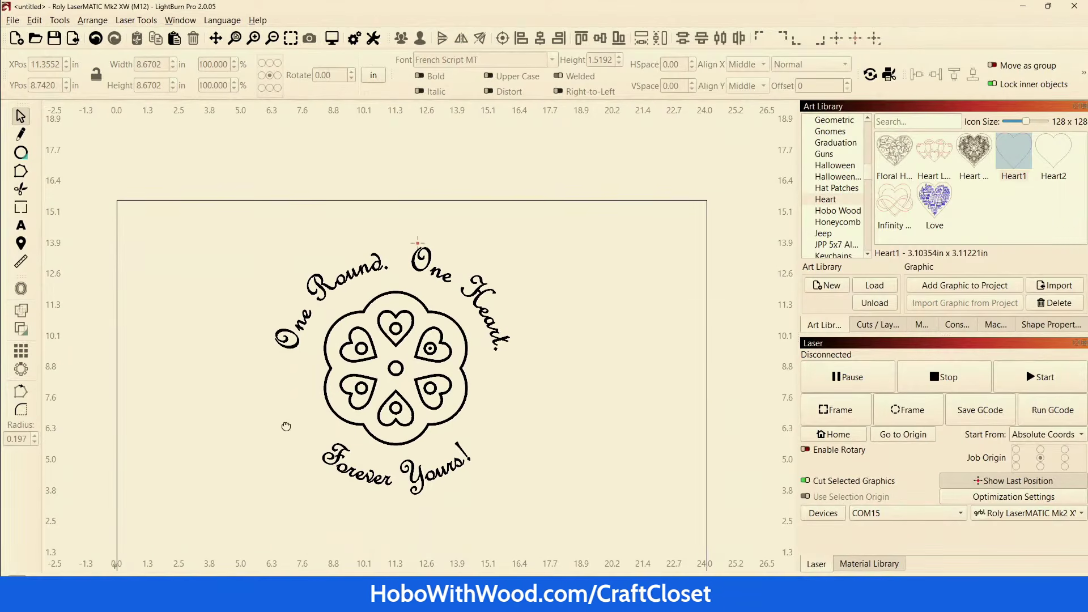
drag(192, 215, 583, 552)
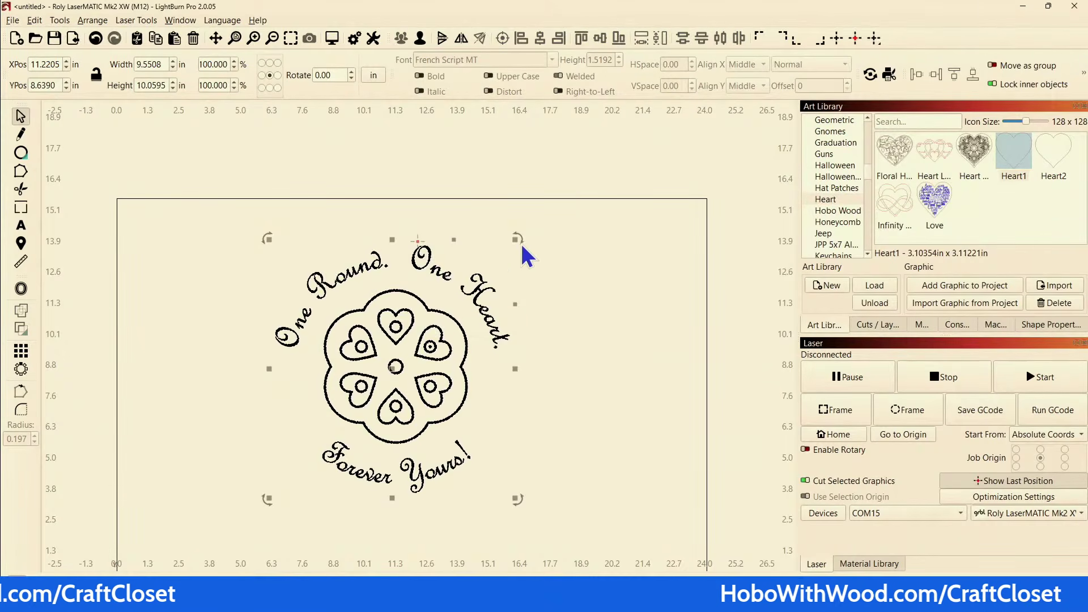
drag(510, 248, 439, 314)
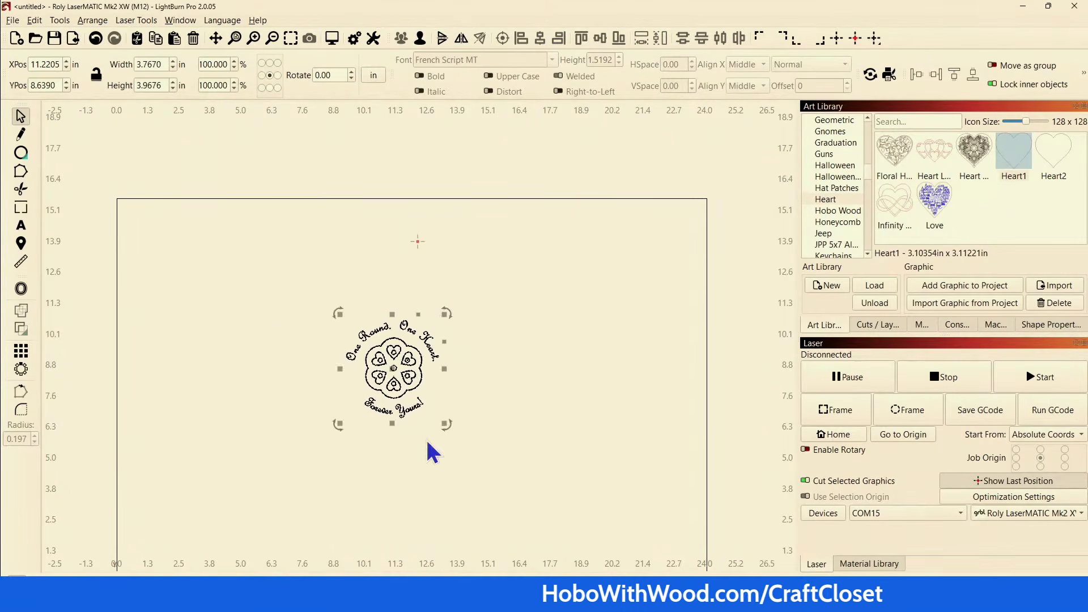
drag(446, 425, 579, 501)
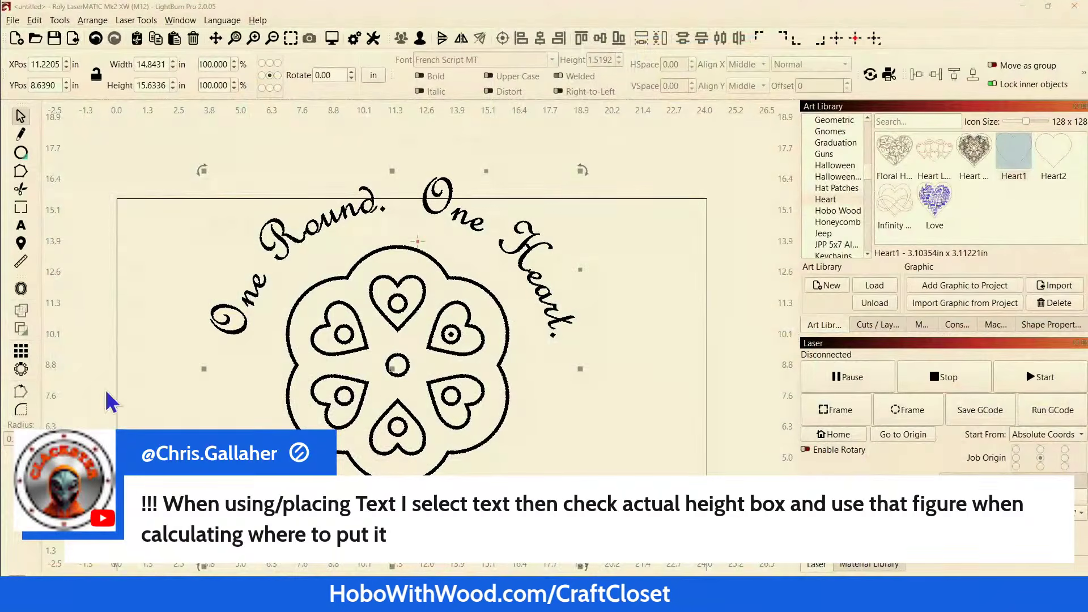
Step: Place two horizontal guide lines about 3.45 in apart in the empty area above the work area
scroll(112, 402, down, 5)
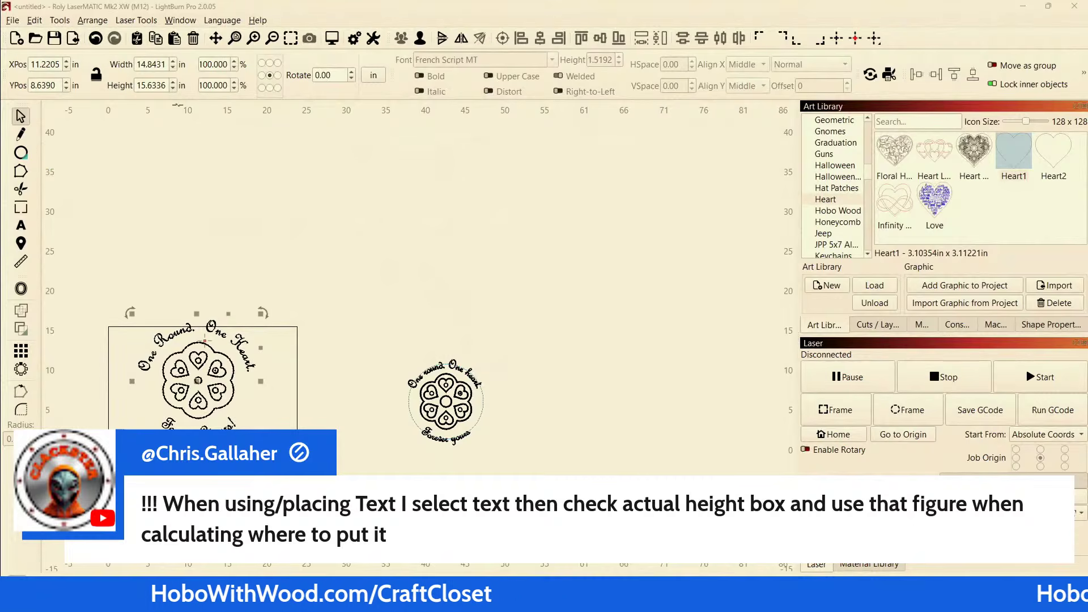
drag(227, 108, 227, 207)
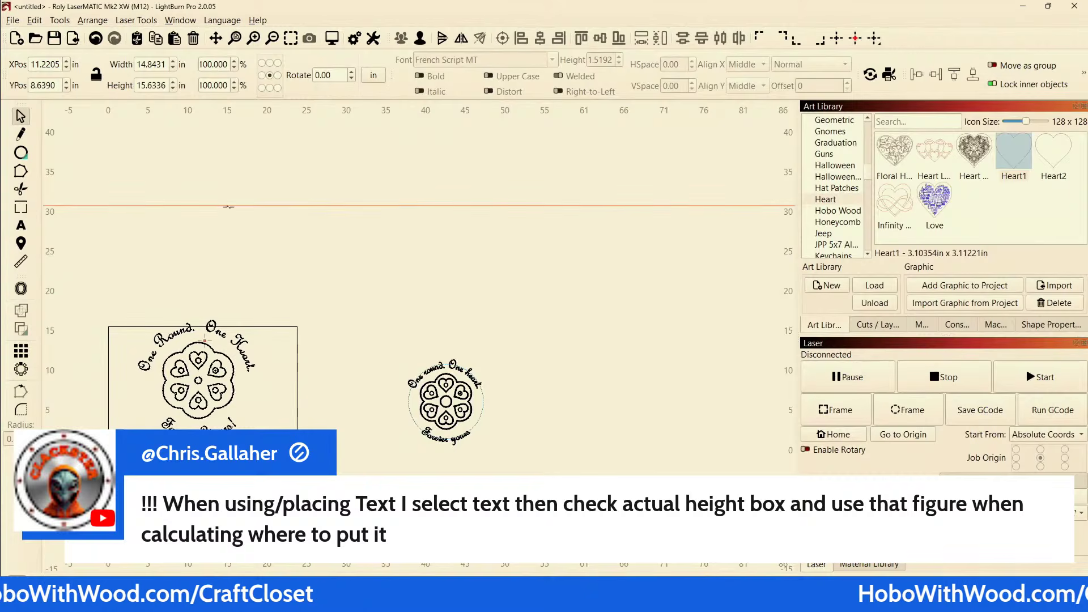
drag(206, 106, 223, 180)
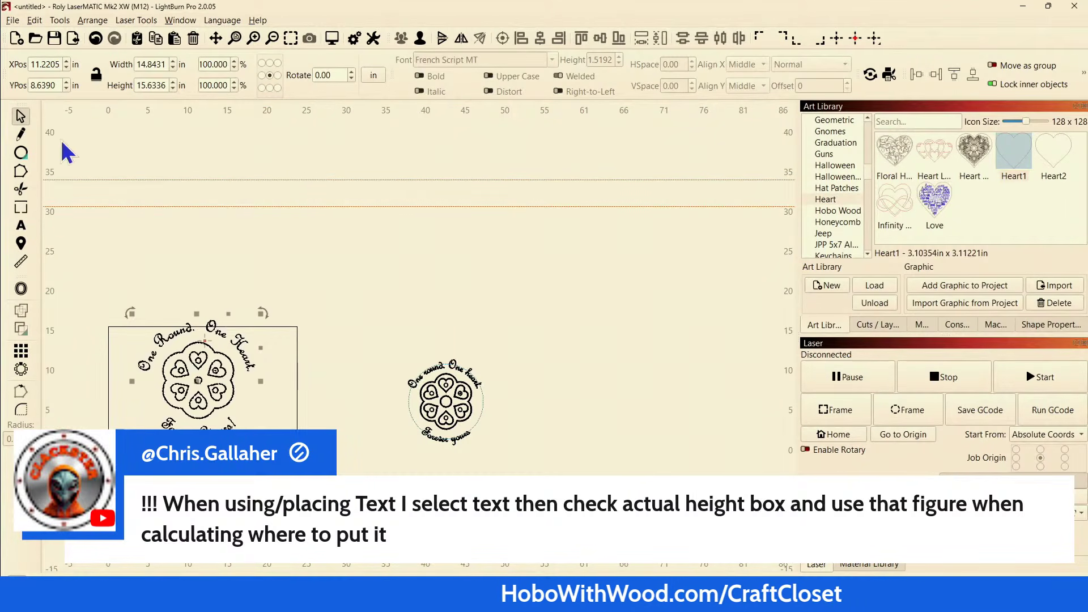
Step: Add an upper-case letter "T" in Arial Black just below the lower guide line
click(21, 226)
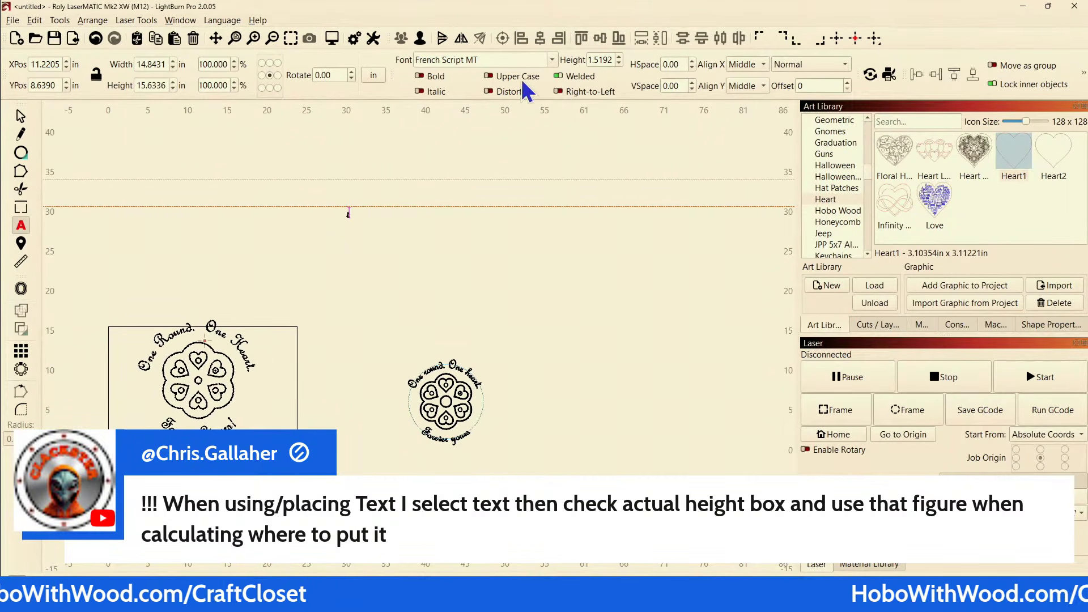
click(552, 60)
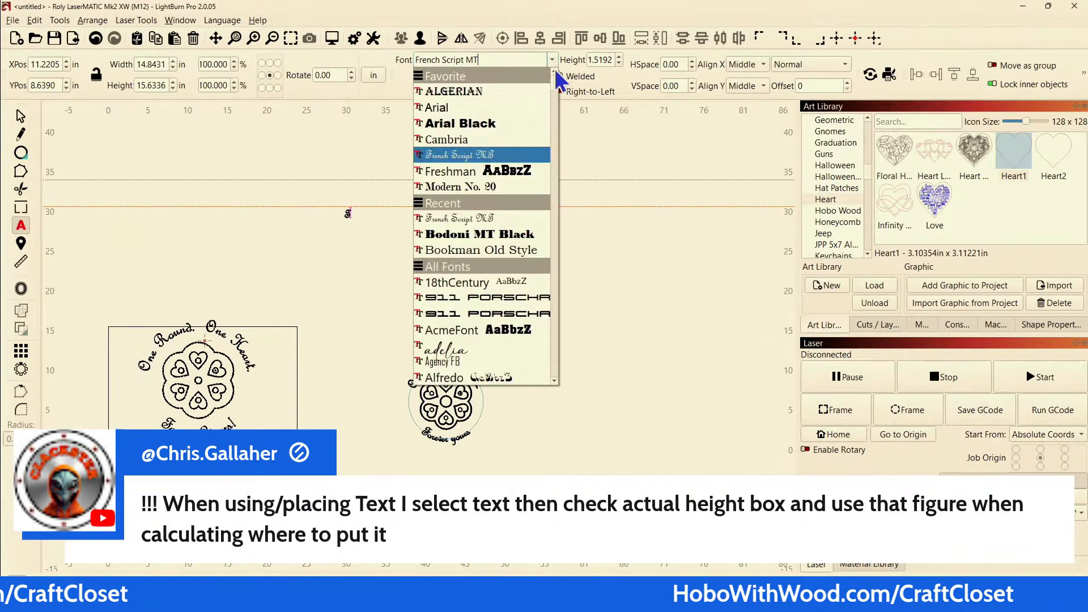
click(511, 123)
scroll(335, 243, up, 2)
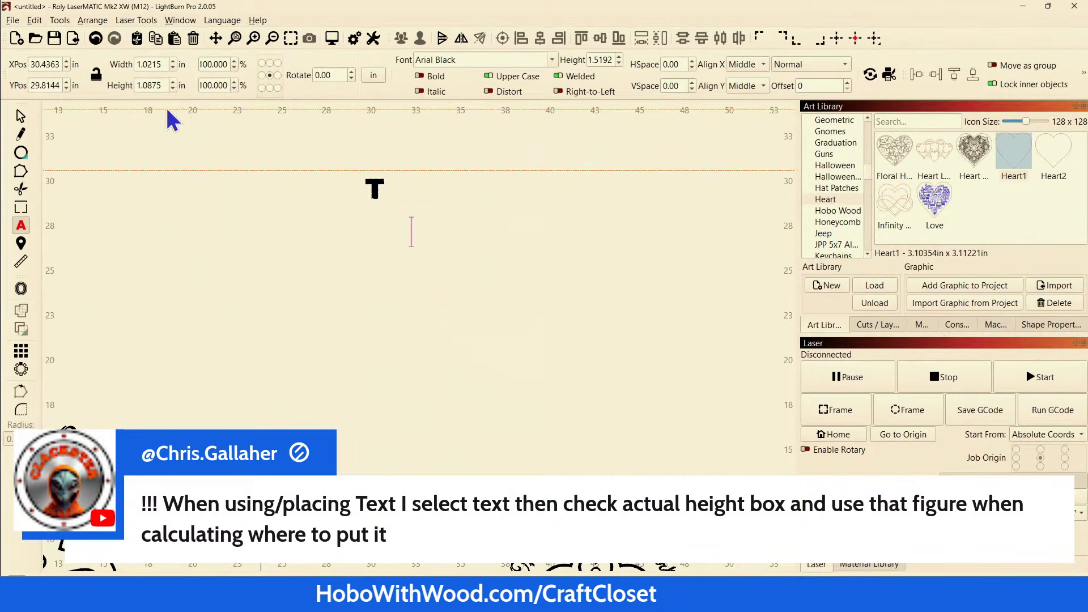
Step: Select both guide lines with the T and center the letter vertically between them
scroll(326, 222, down, 1)
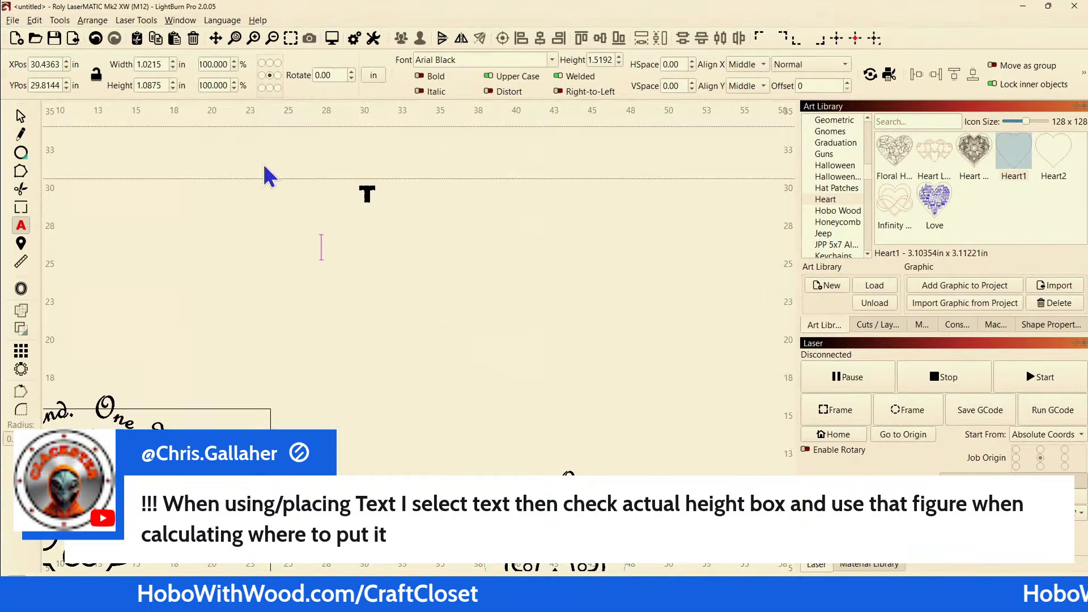
click(20, 117)
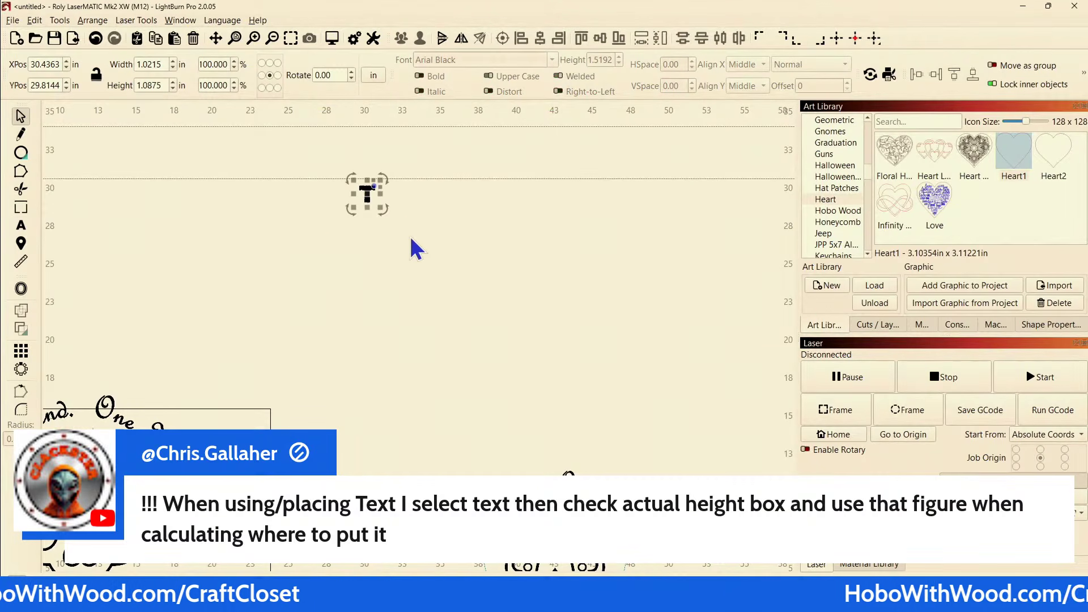
drag(282, 196, 215, 136)
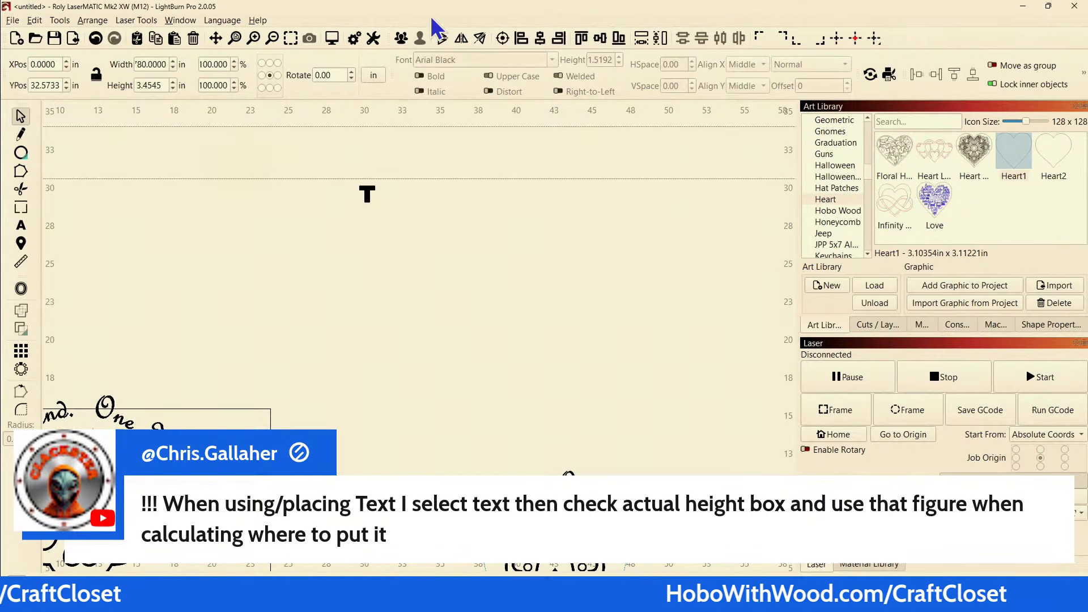
click(394, 197)
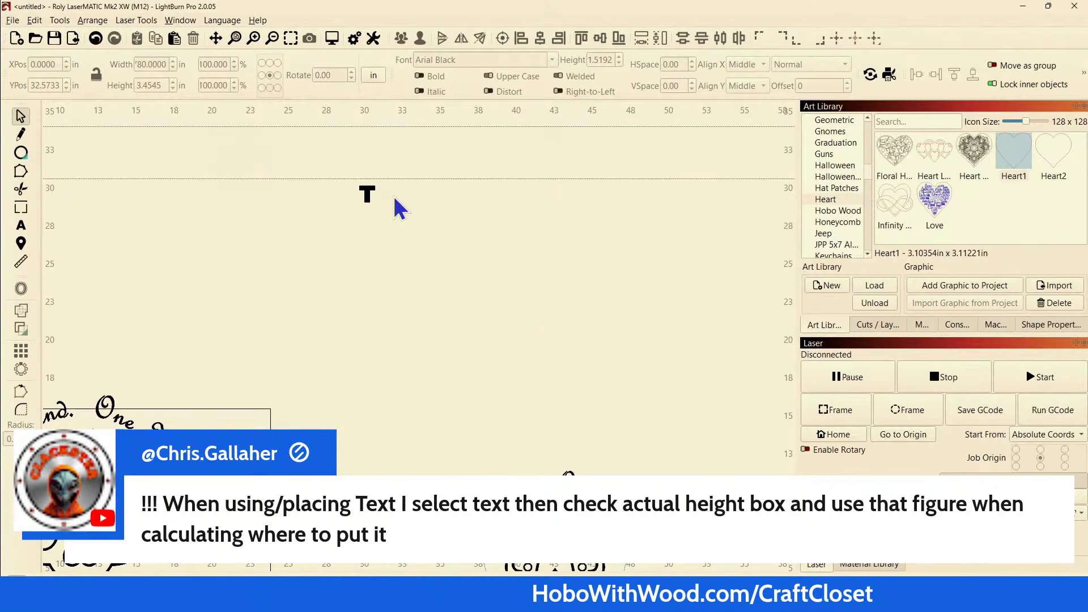
click(355, 200)
drag(263, 171, 263, 172)
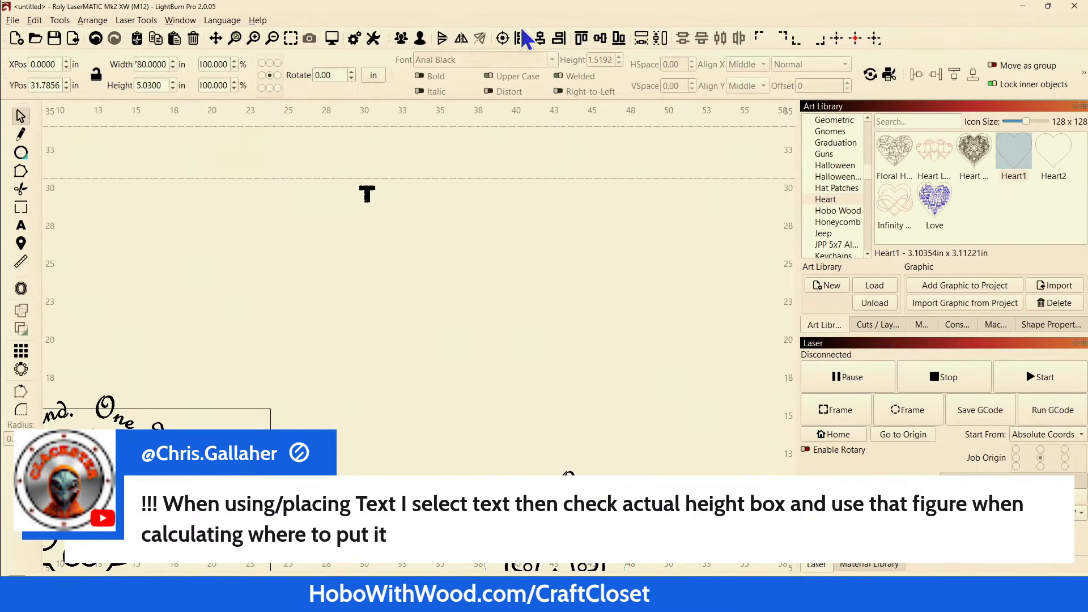
scroll(347, 168, up, 2)
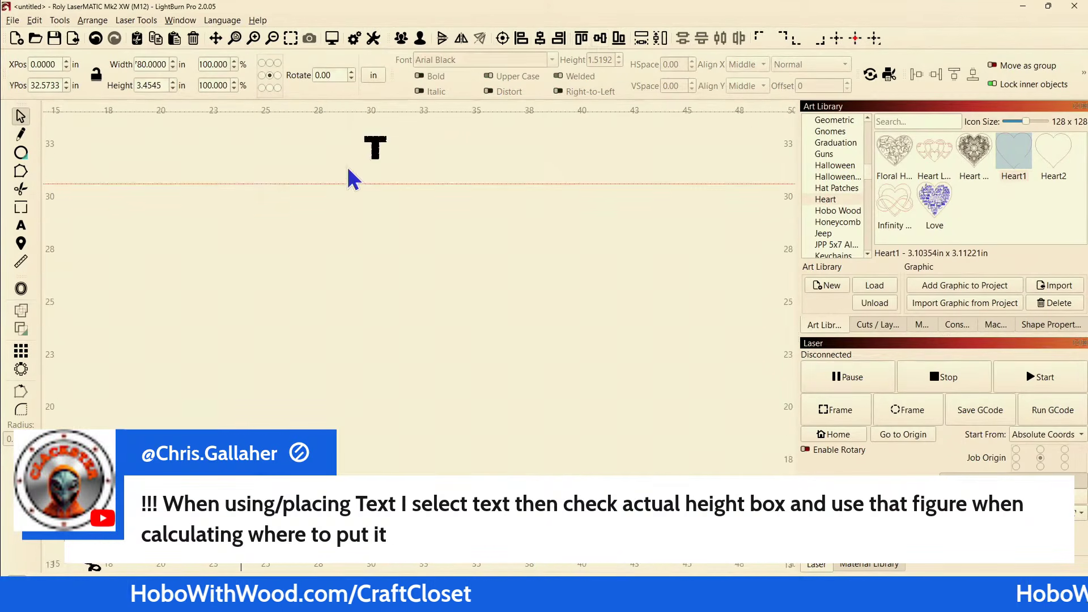
Step: Scale the T proportionally from its center to about 3.44 in high, spanning the gap between the guide lines
drag(347, 168, 319, 282)
scroll(357, 286, up, 3)
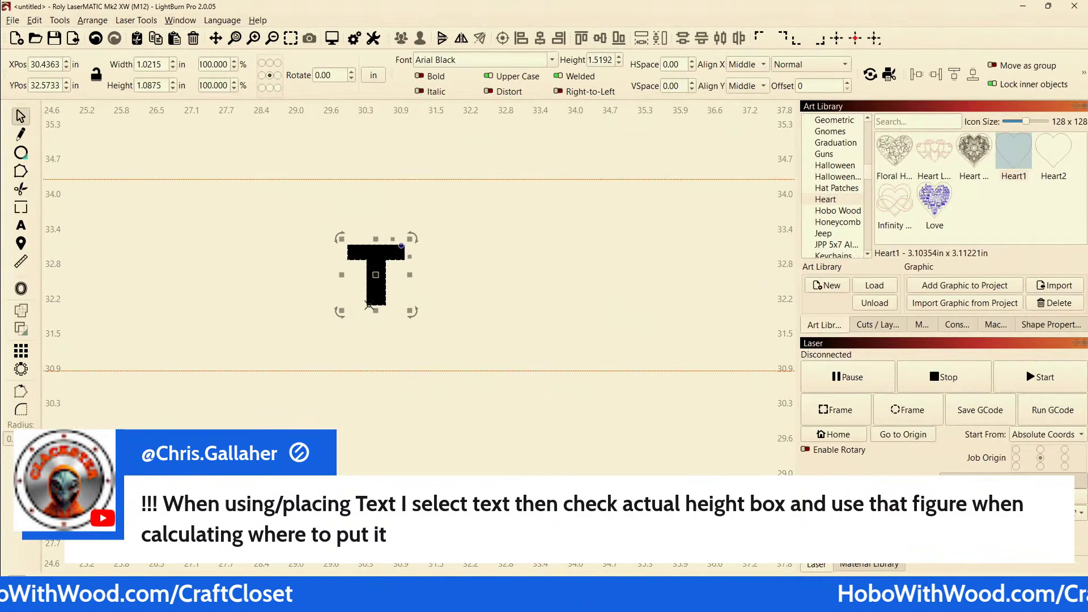
scroll(439, 332, up, 1)
drag(439, 332, 475, 374)
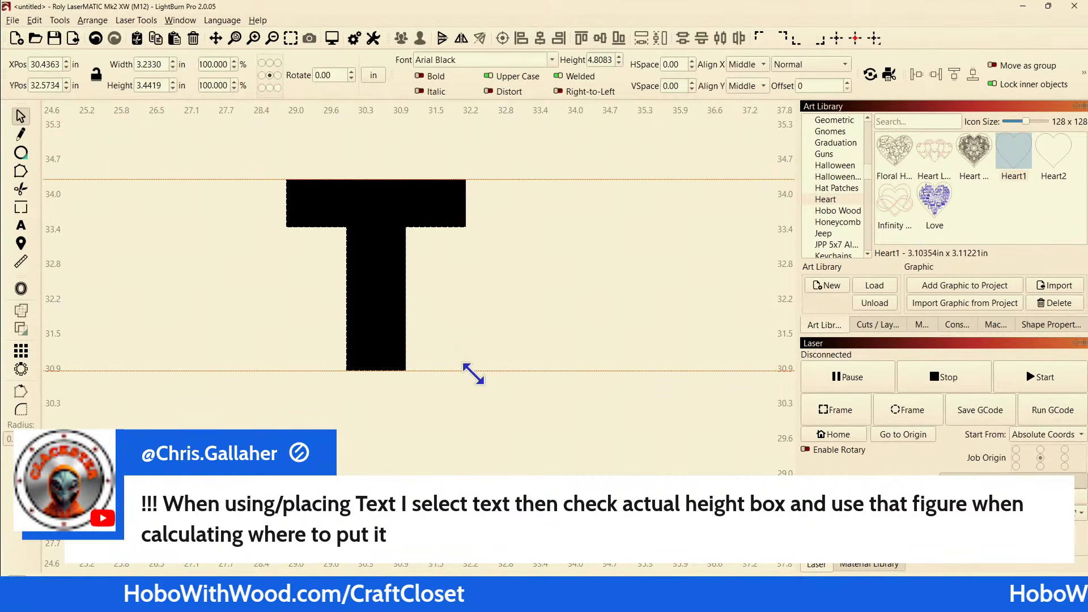
Step: Ungroup the two guide lines and snap the upper line onto the top corner of the T
scroll(340, 187, up, 8)
scroll(340, 170, up, 4)
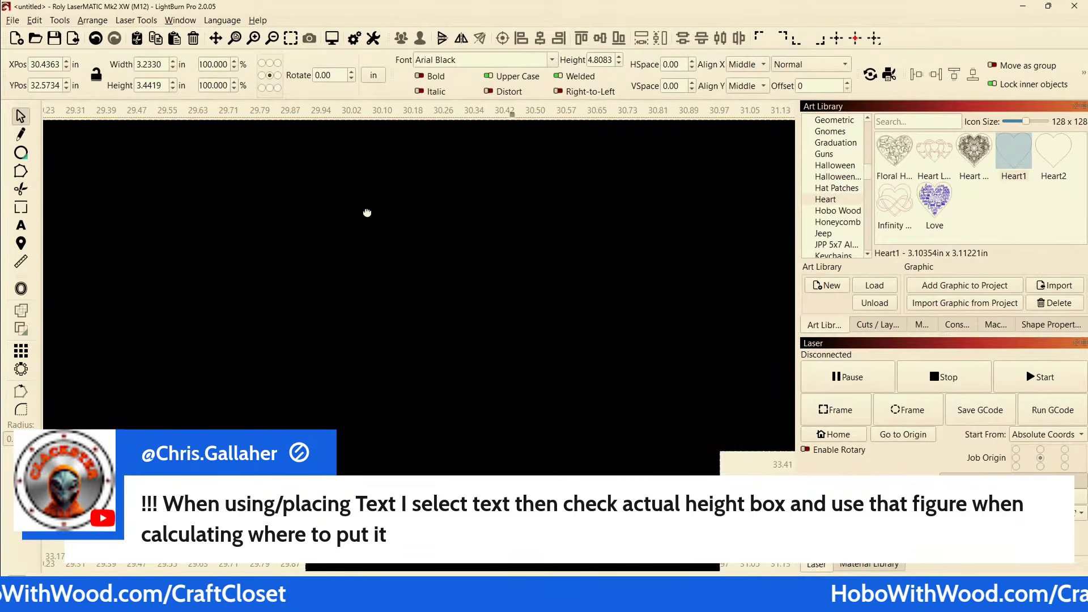
scroll(340, 252, down, 4)
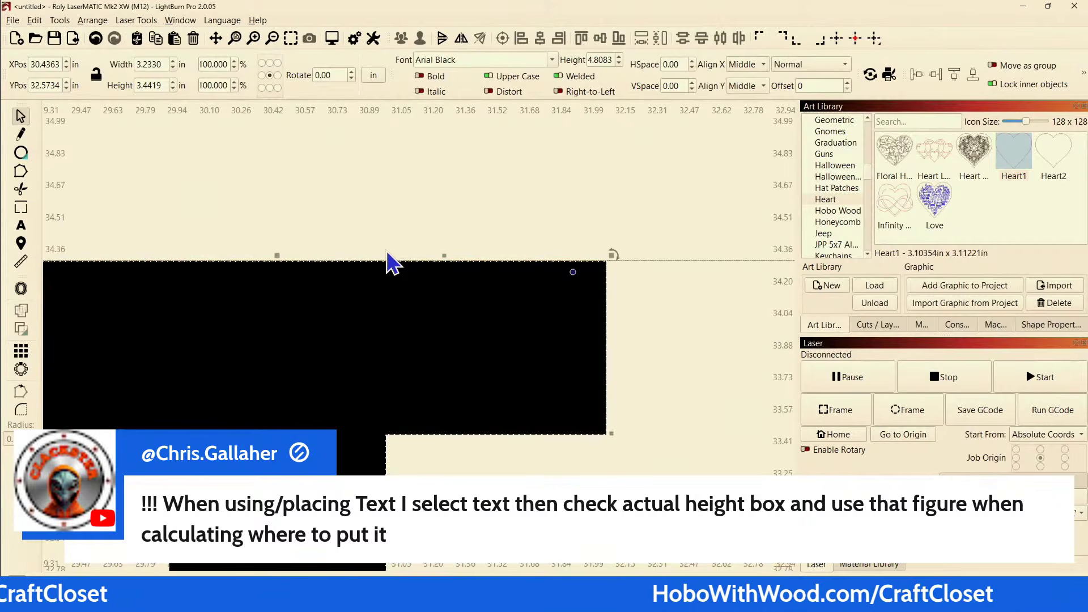
drag(540, 237, 538, 235)
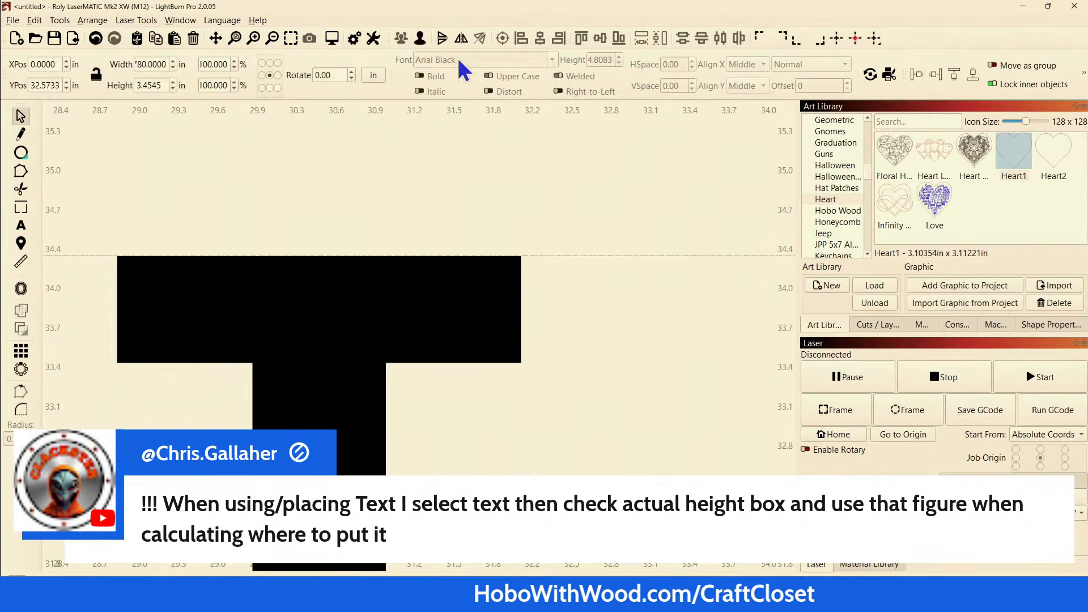
scroll(590, 264, up, 2)
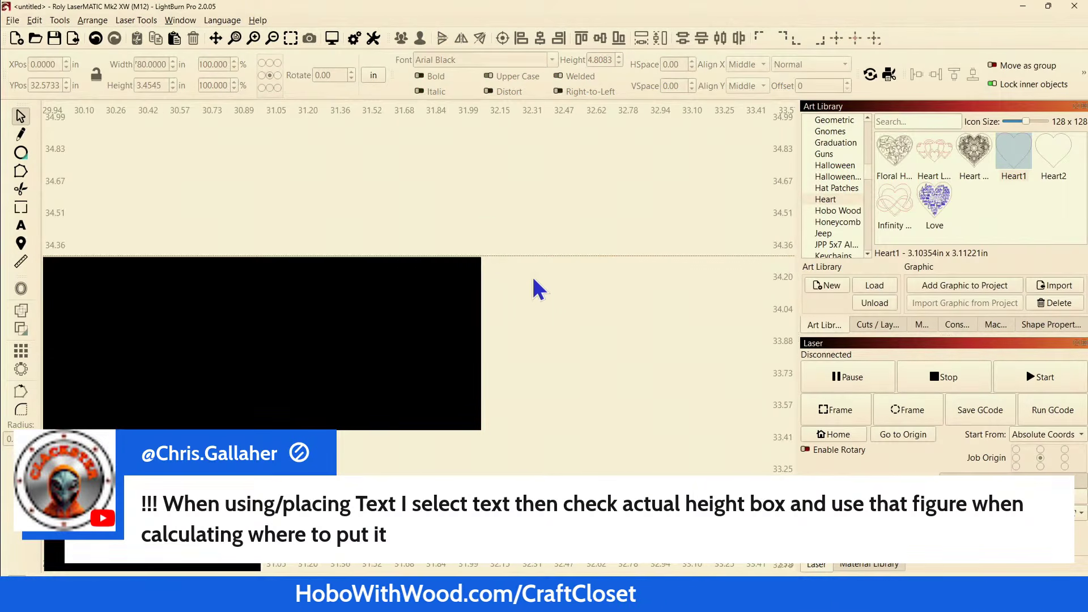
drag(474, 226, 476, 227)
scroll(505, 261, up, 3)
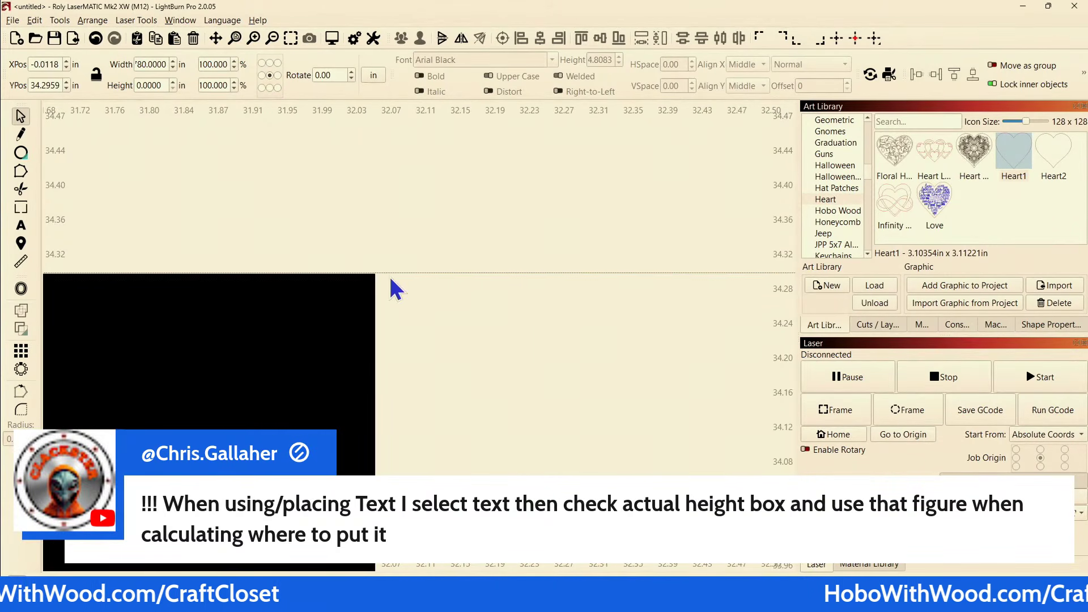
drag(400, 269, 377, 275)
scroll(377, 275, down, 5)
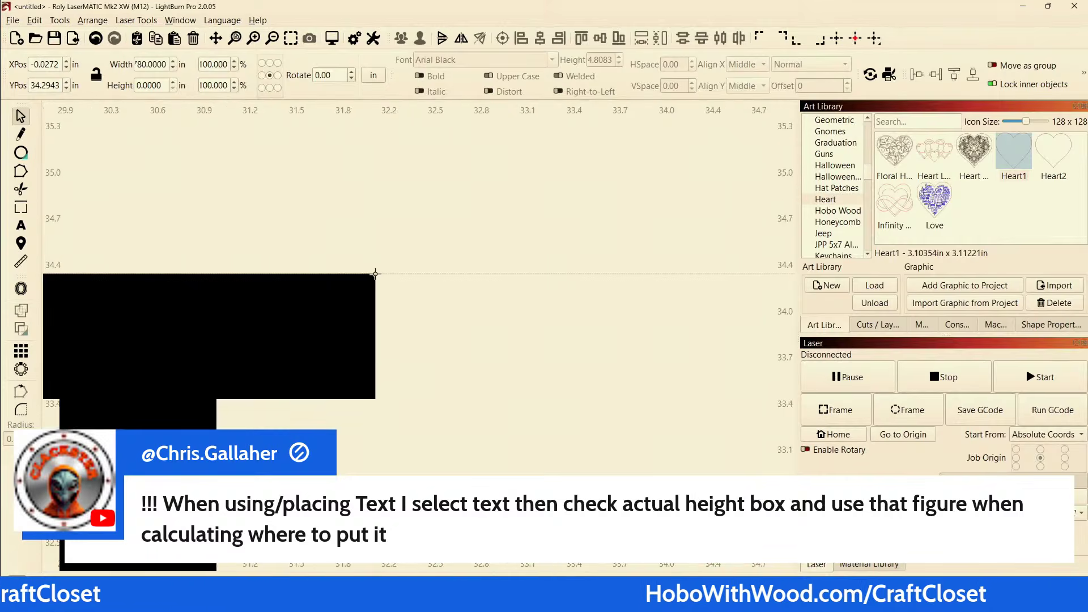
Step: Snap the lower guide line onto the bottom corner of the T's stem
scroll(301, 532, up, 8)
drag(426, 238, 425, 406)
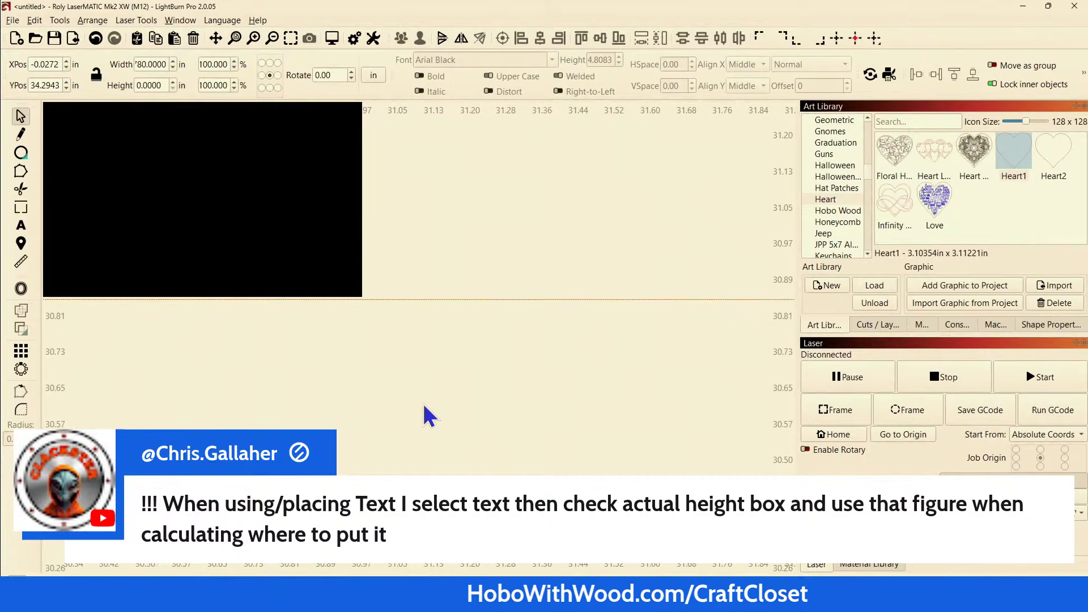
click(447, 322)
click(372, 299)
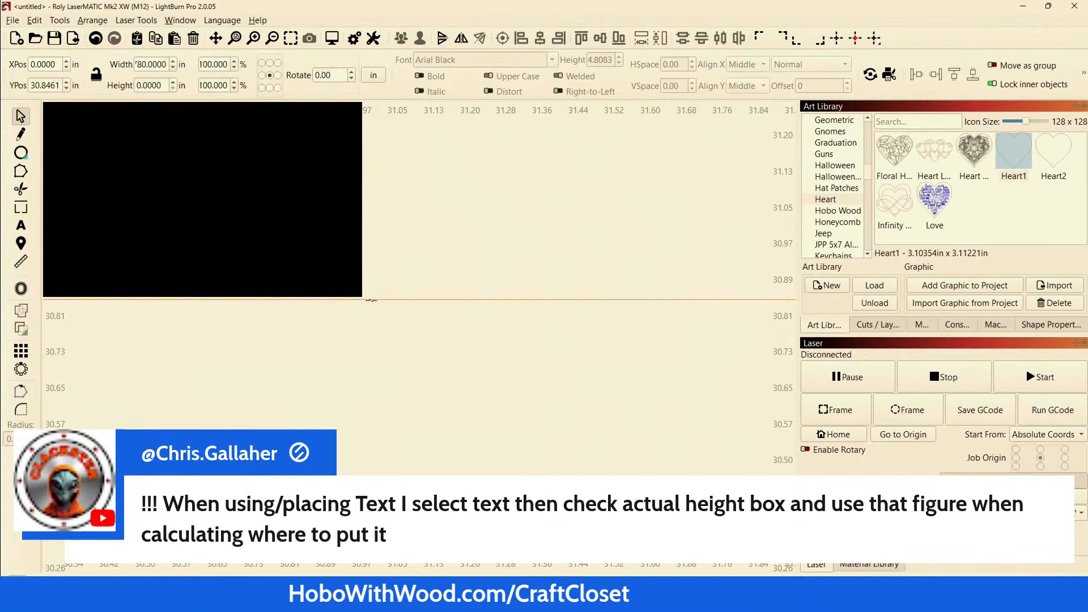
drag(365, 305, 362, 295)
scroll(362, 296, down, 10)
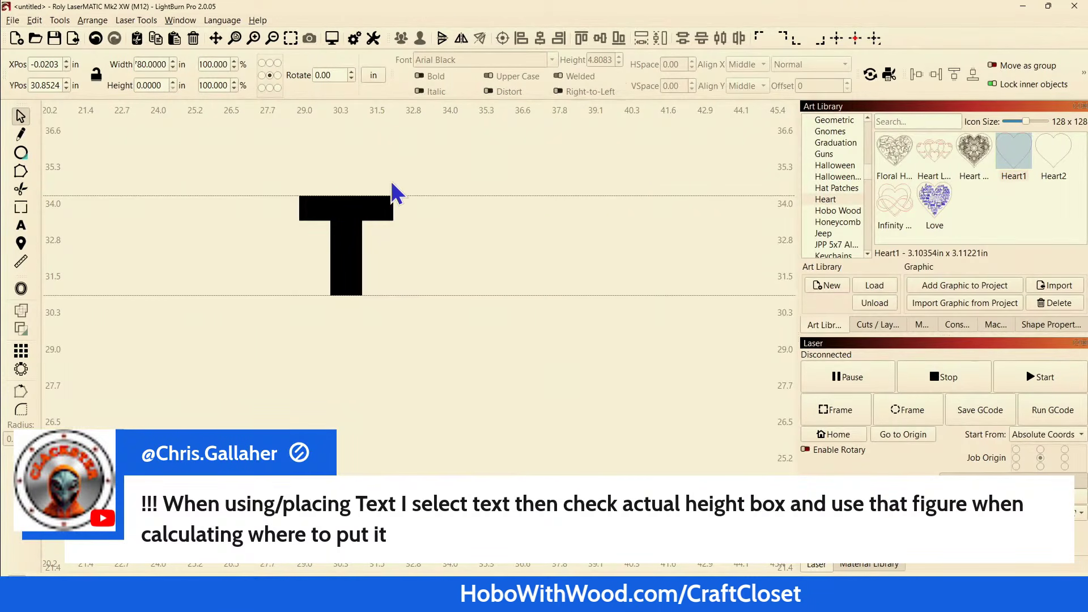
Step: Add an upper-case letter "S" in Arial Black to the left of the T, using the same text height
drag(335, 253, 288, 253)
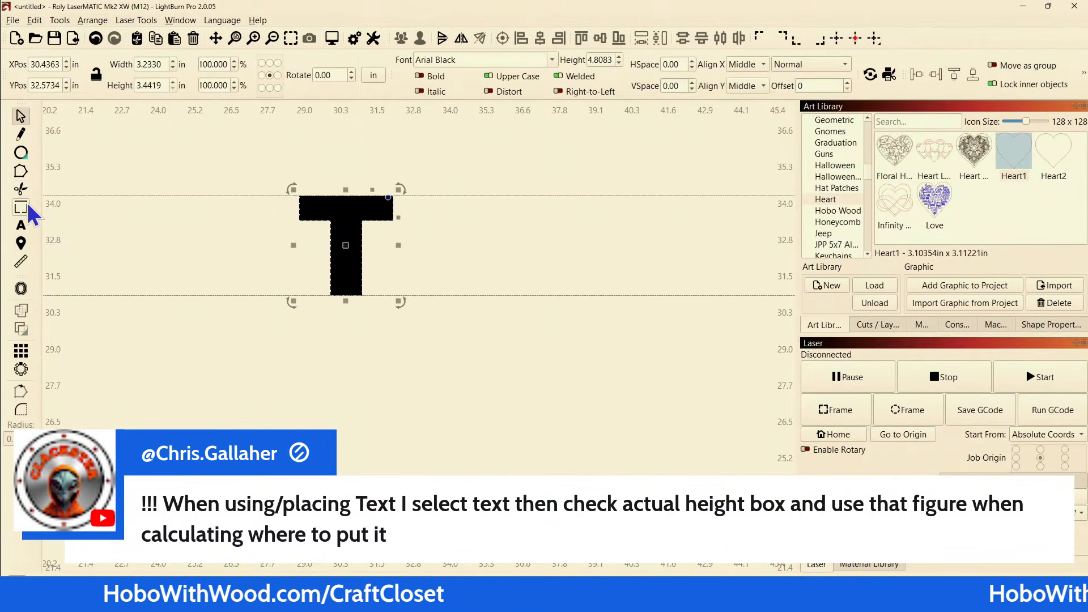
click(22, 226)
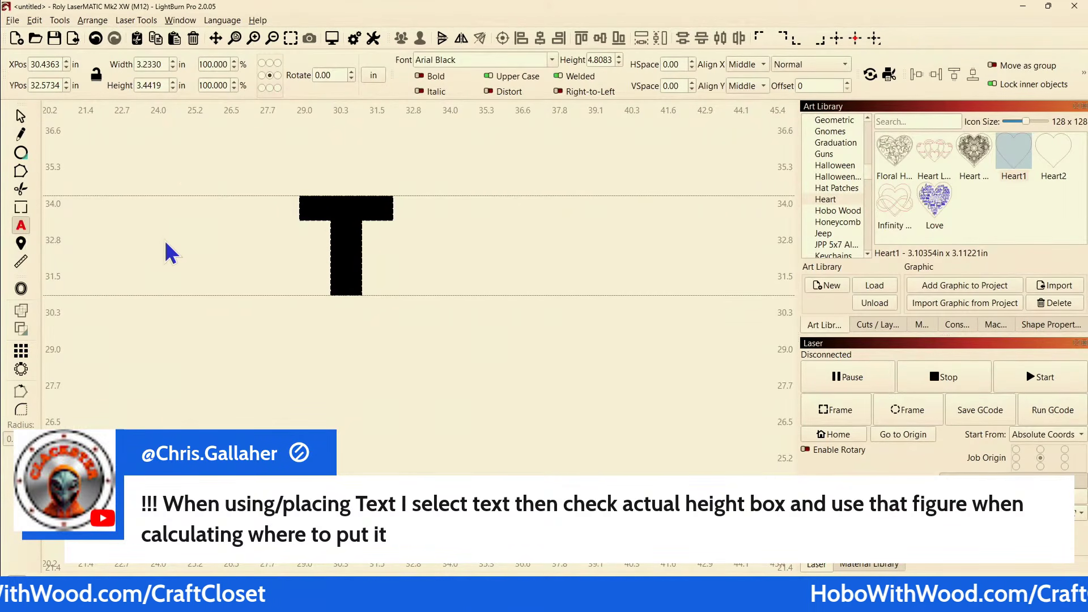
click(165, 252)
text(S)
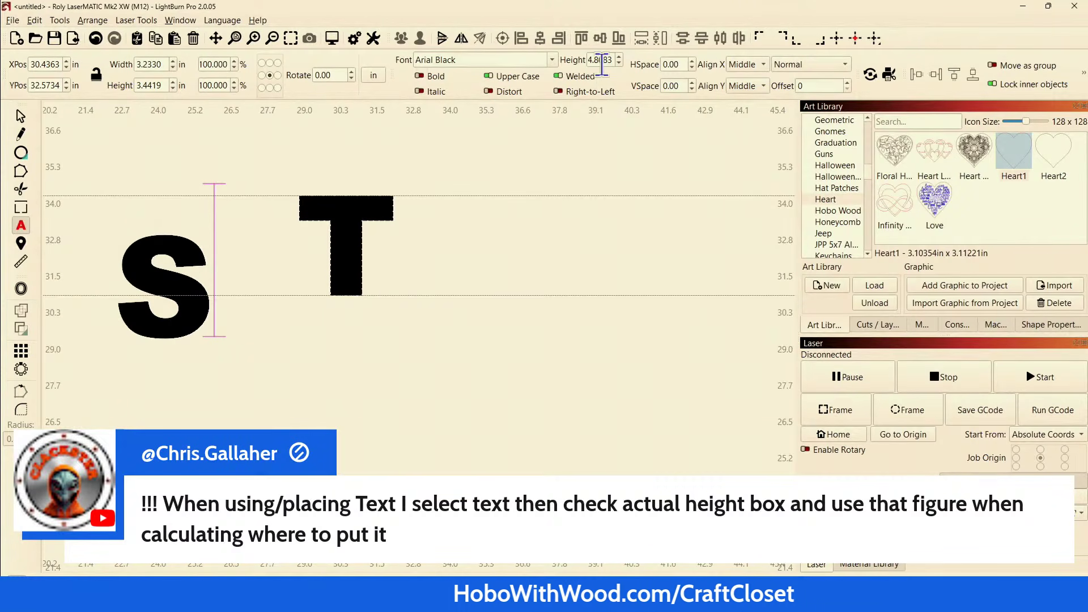
click(24, 119)
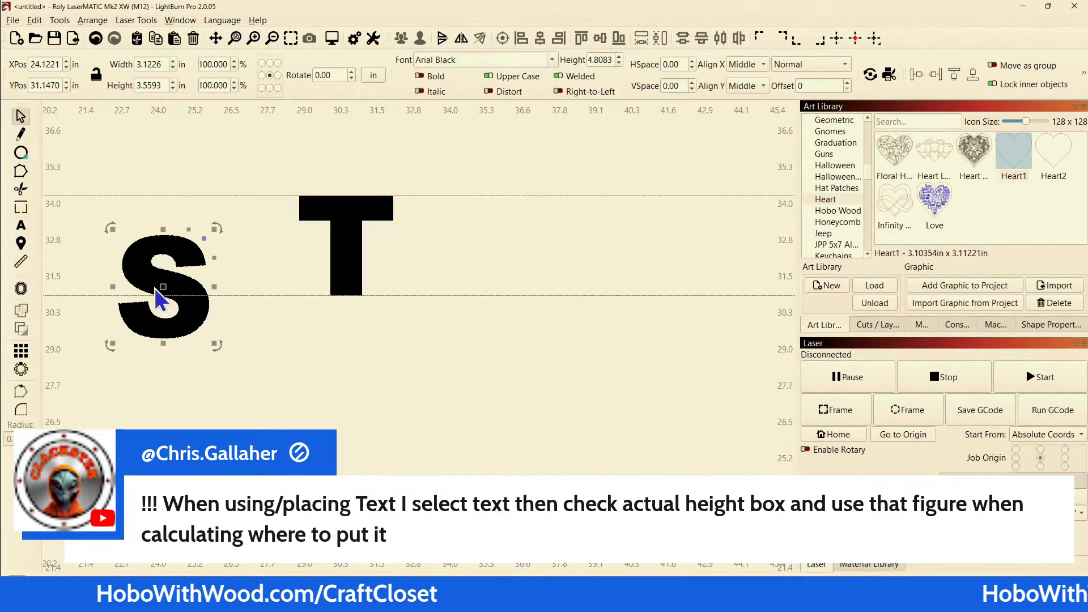
drag(170, 299, 174, 297)
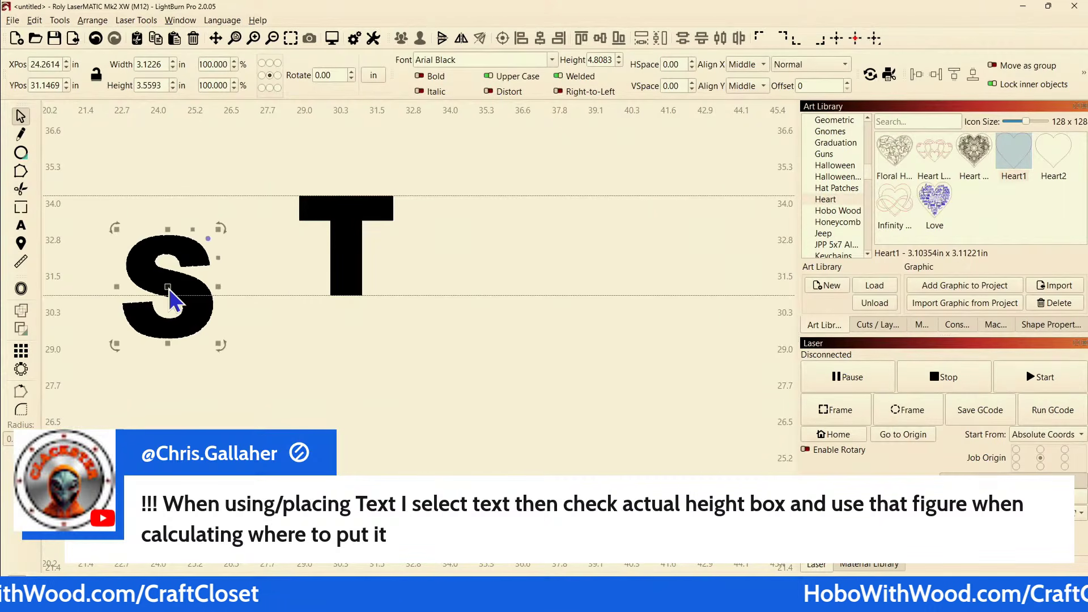
Step: Align the S with the T on their horizontal centerline and check its curved ends against both guide lines
shift+click(359, 250)
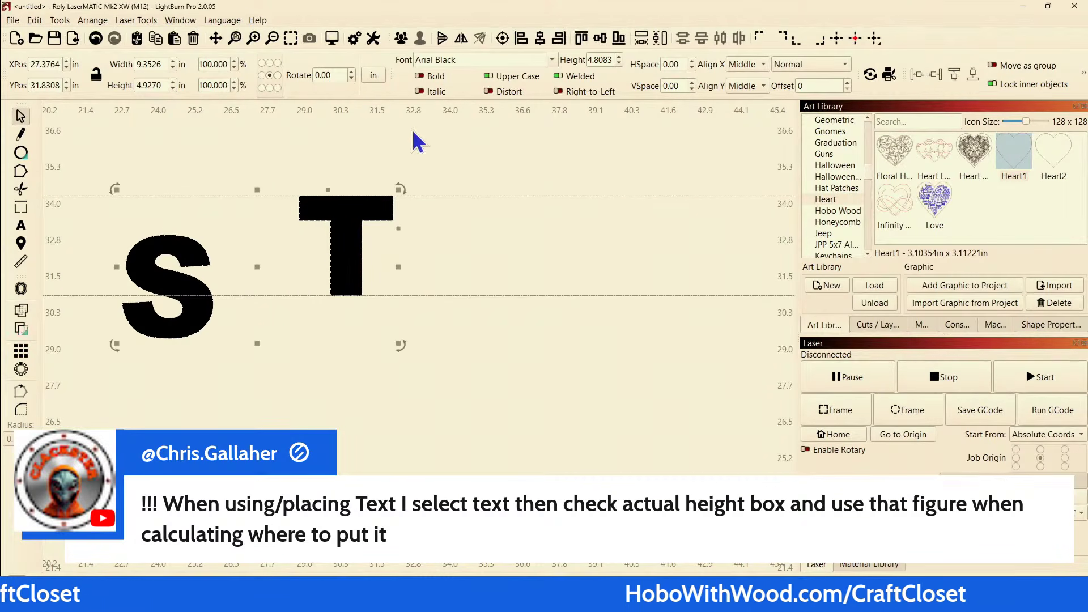
click(599, 38)
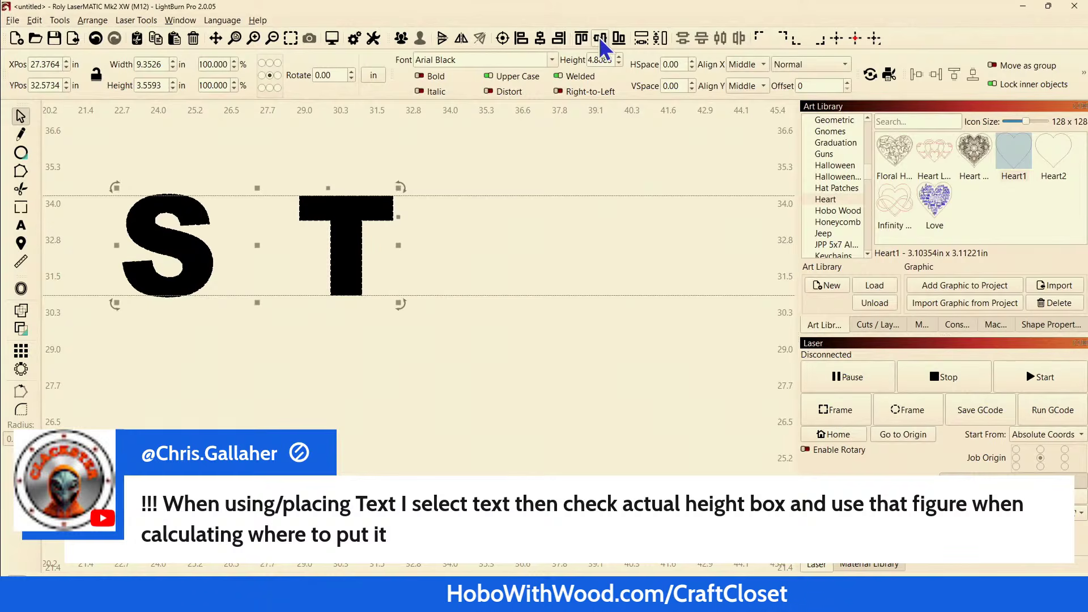
scroll(243, 194, up, 3)
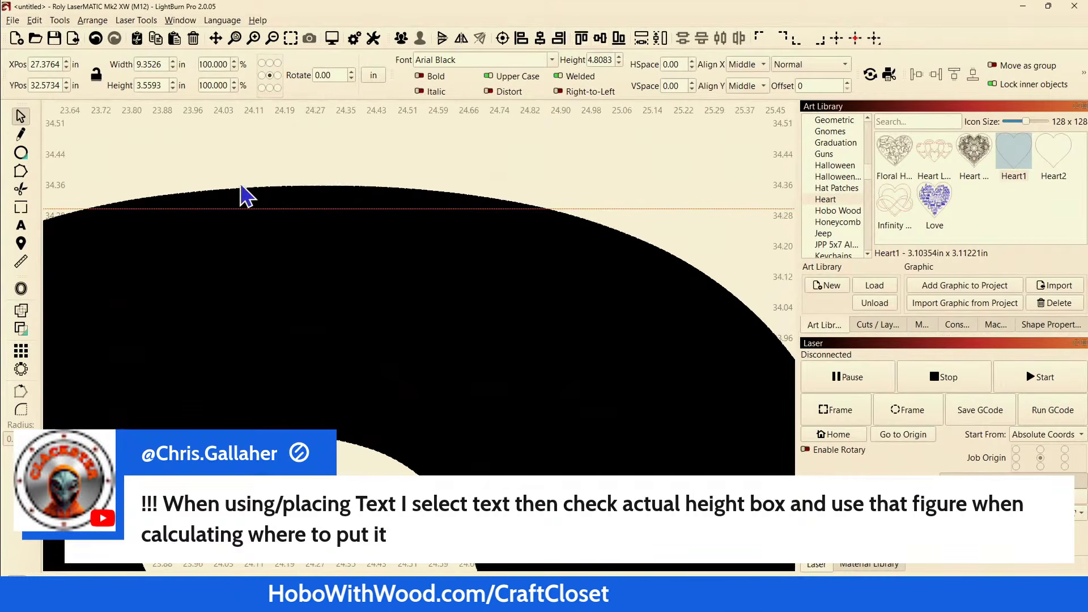
scroll(418, 190, down, 2)
scroll(411, 200, down, 6)
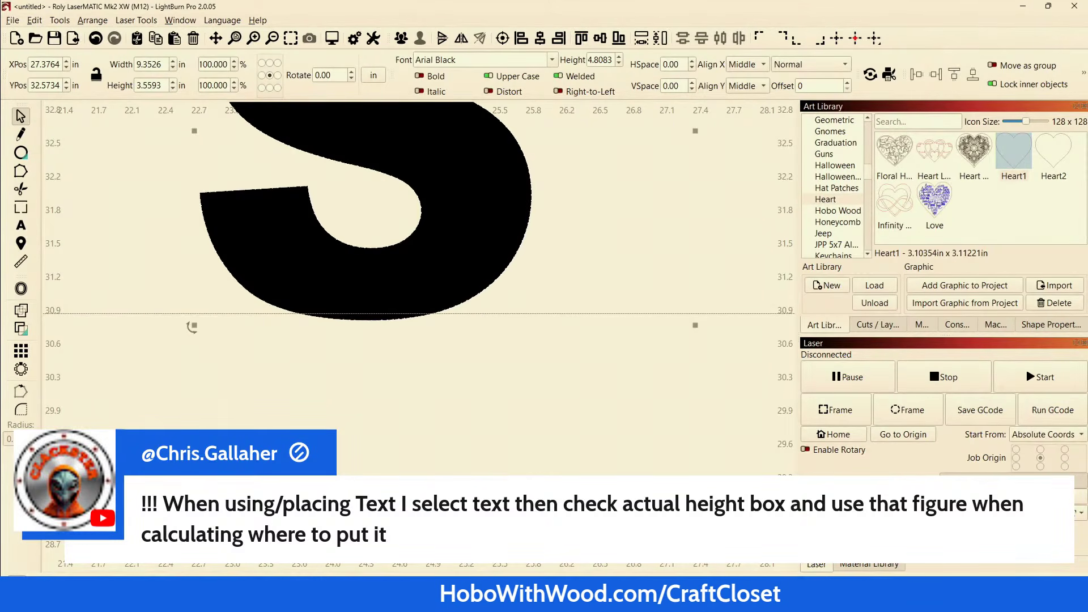
scroll(146, 387, down, 5)
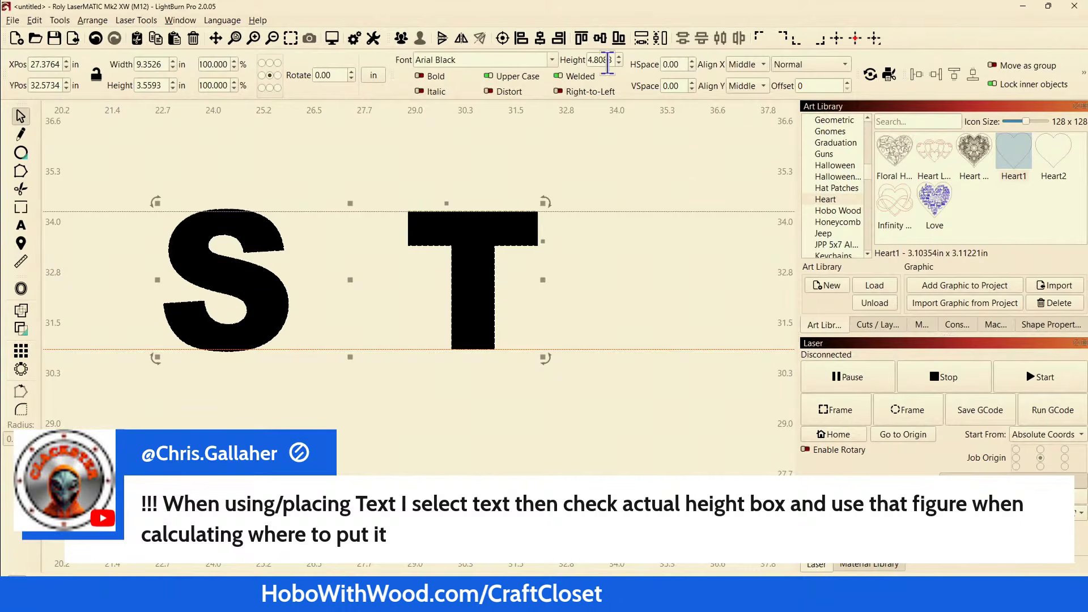
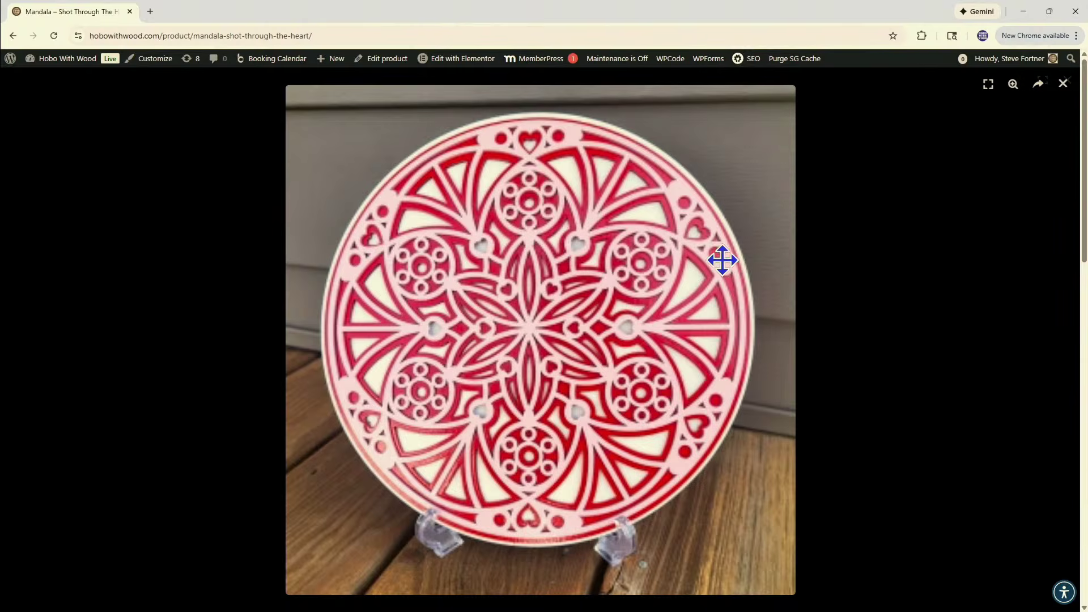
Step: In the browser, close the enlarged mandala photo, return to the "shot" search results and open the Mandala – Shot Through The Heart product
click(1063, 84)
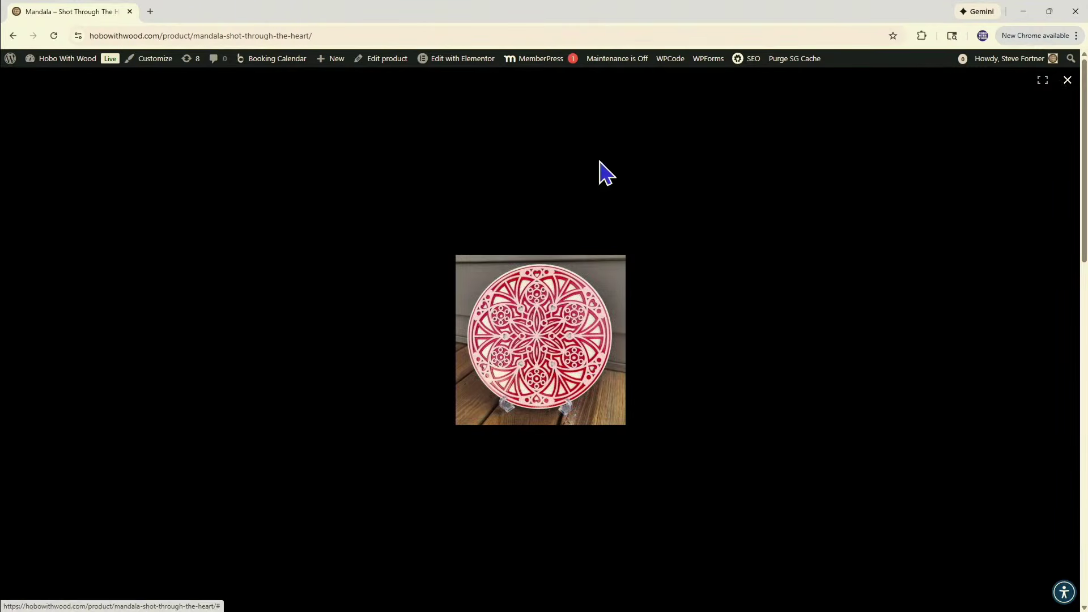
click(11, 38)
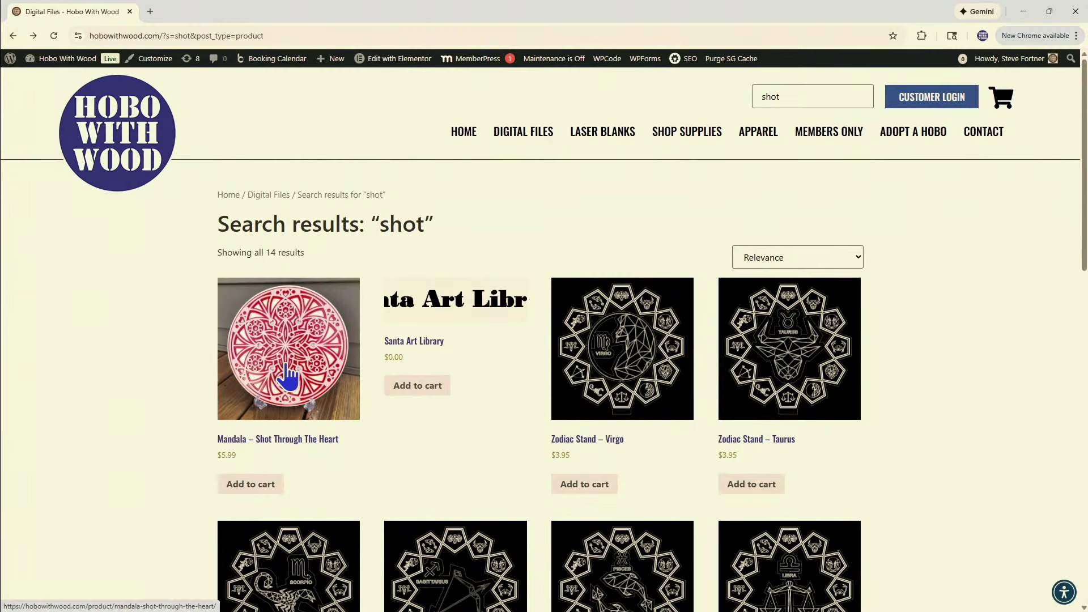
click(288, 377)
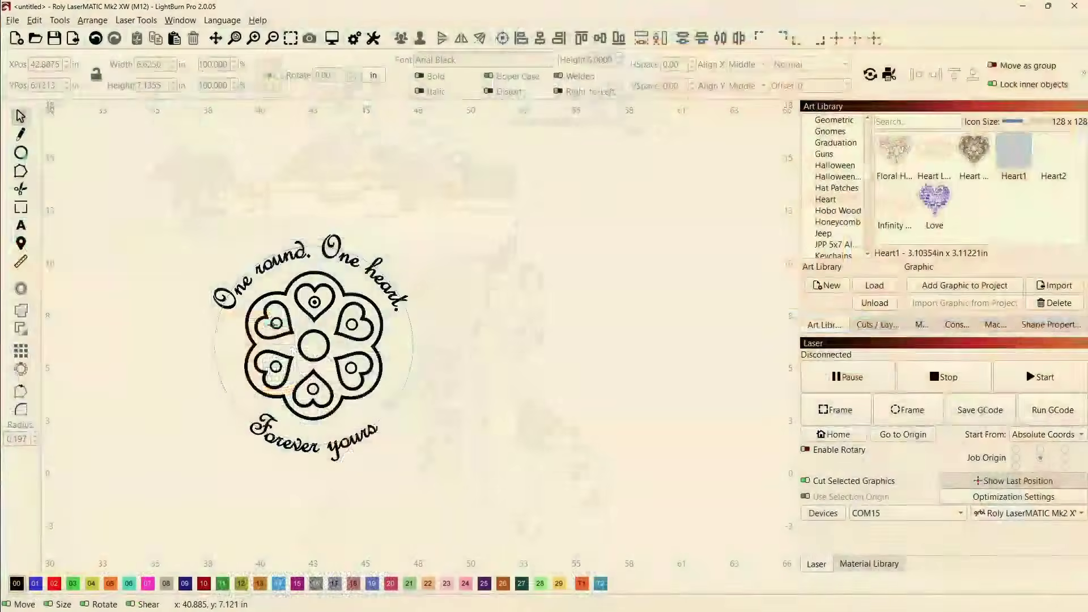
Step: Delete the curved text above the heart flower with its guide circle, and the "Forever yours" text below
scroll(286, 293, up, 3)
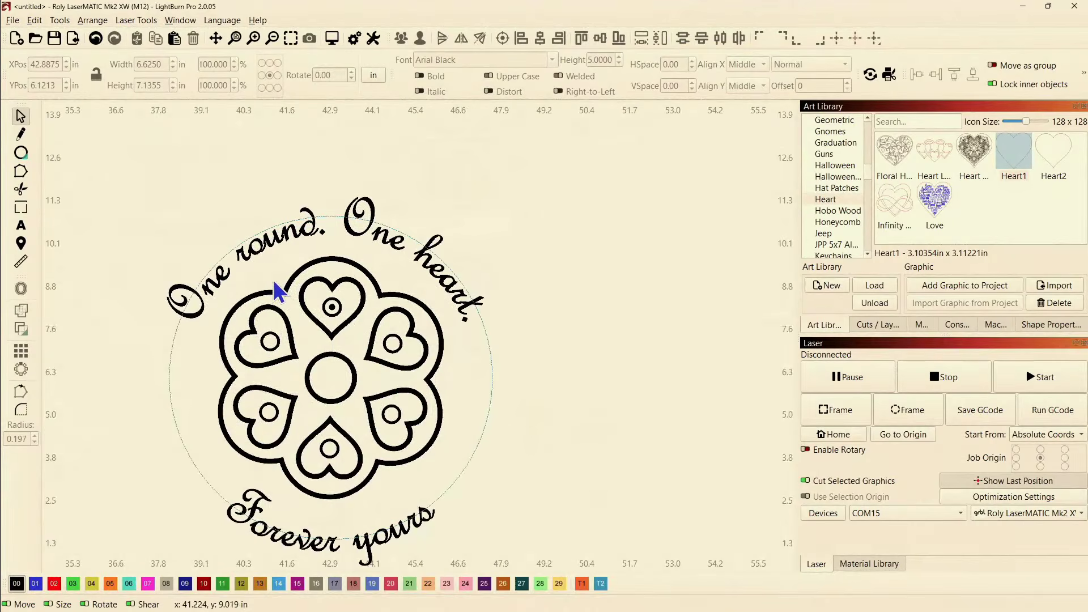
click(214, 248)
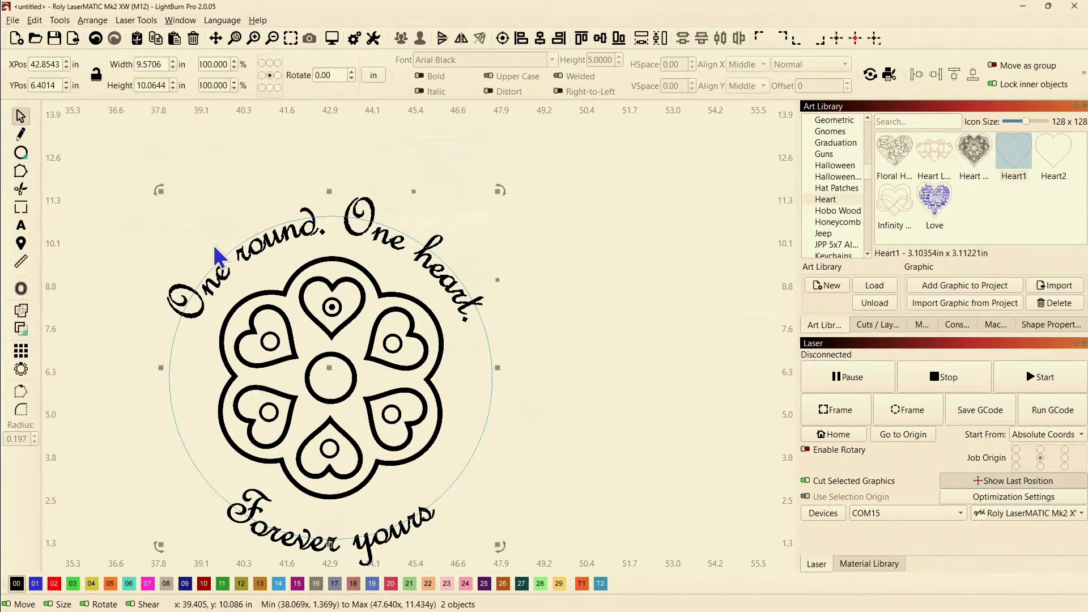
key(Delete)
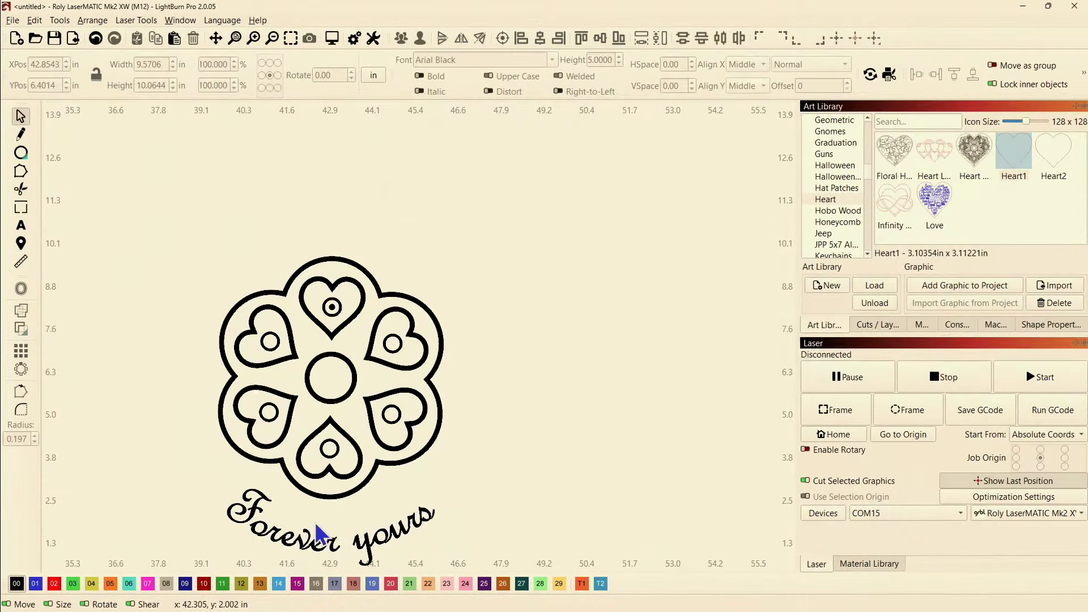
click(304, 553)
key(Delete)
Step: Ungroup the heart flower to delete the small dot inside the top heart's ring, and regroup the remaining pieces
scroll(264, 554, down, 3)
drag(266, 551, 291, 404)
scroll(327, 278, up, 8)
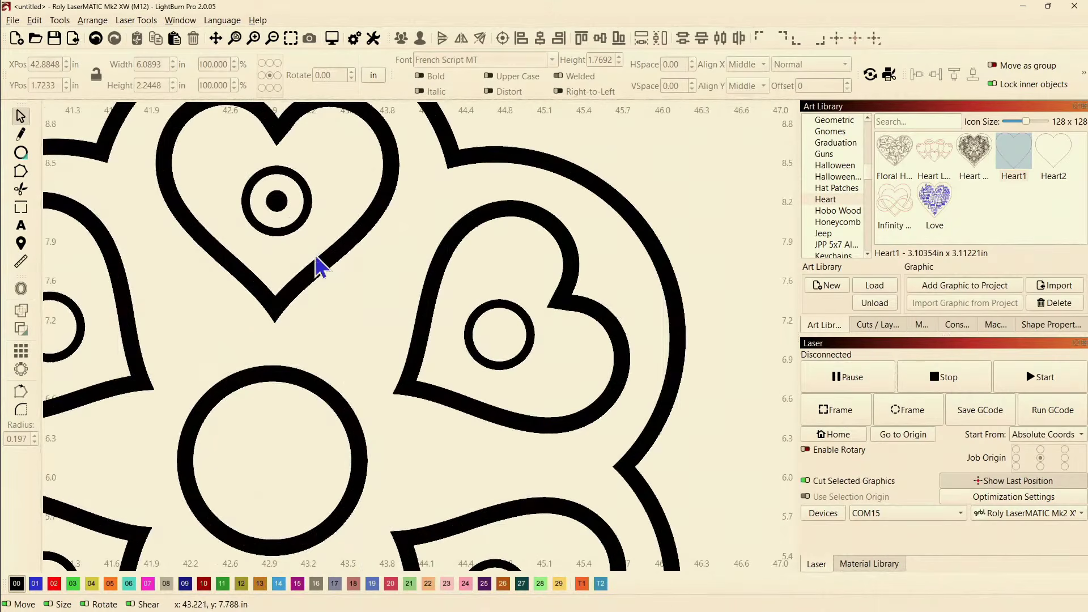
click(277, 221)
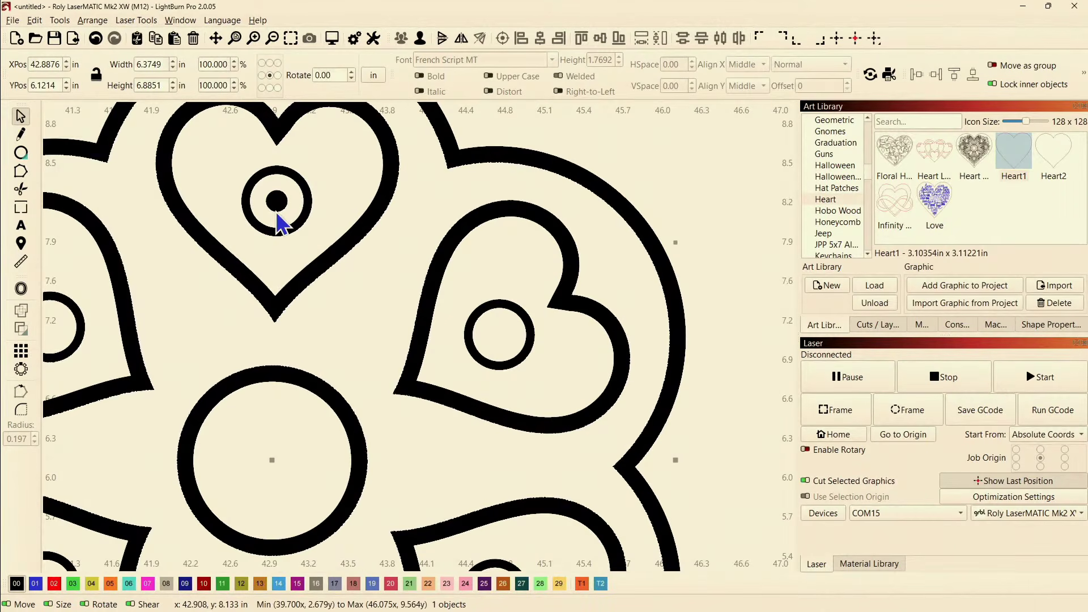
click(278, 222)
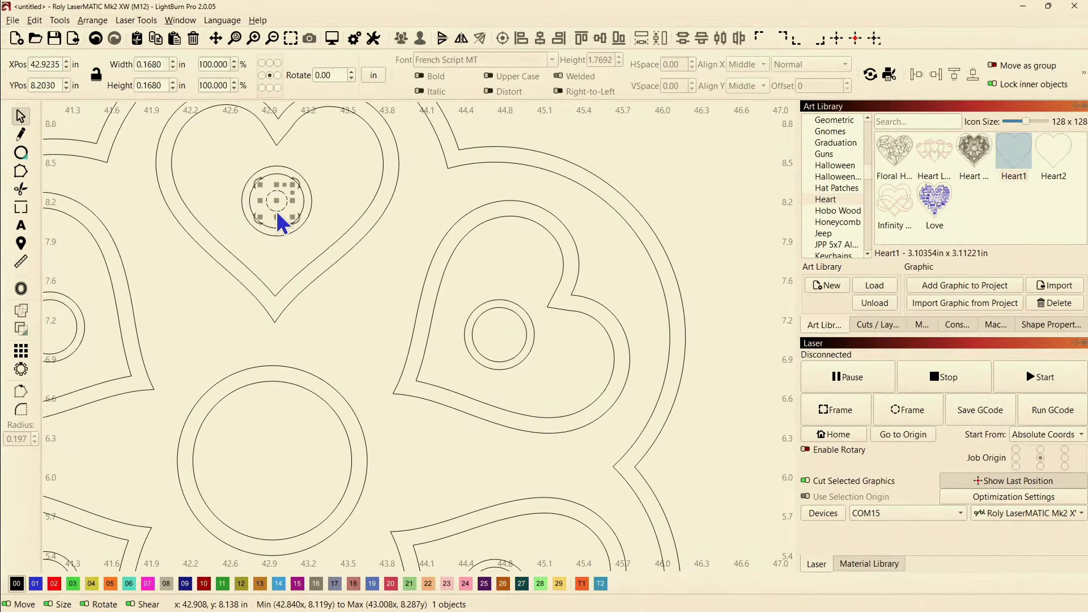
scroll(281, 221, down, 8)
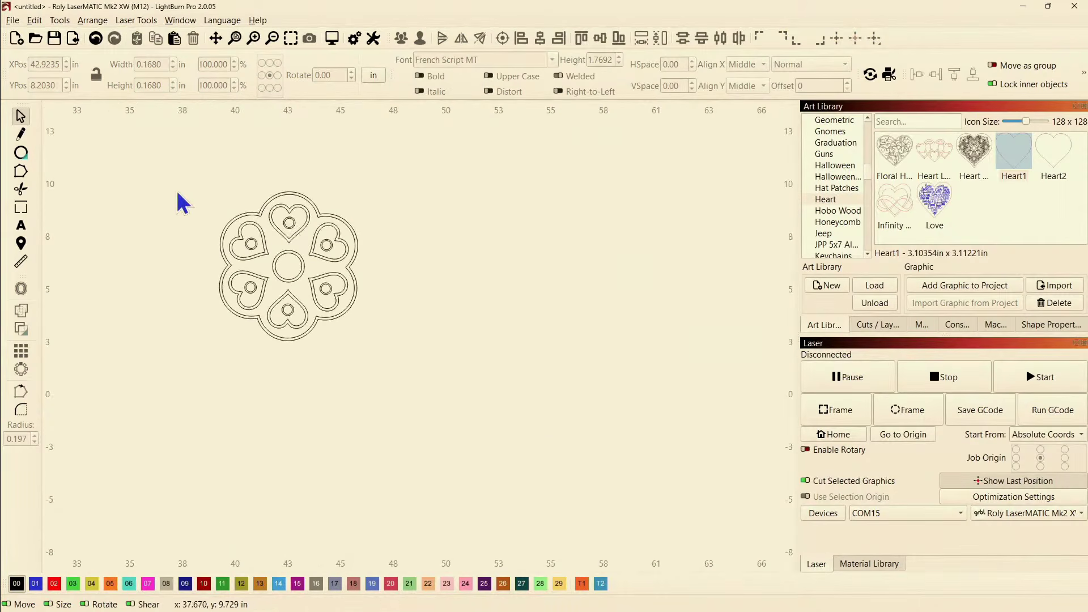
drag(479, 393, 508, 408)
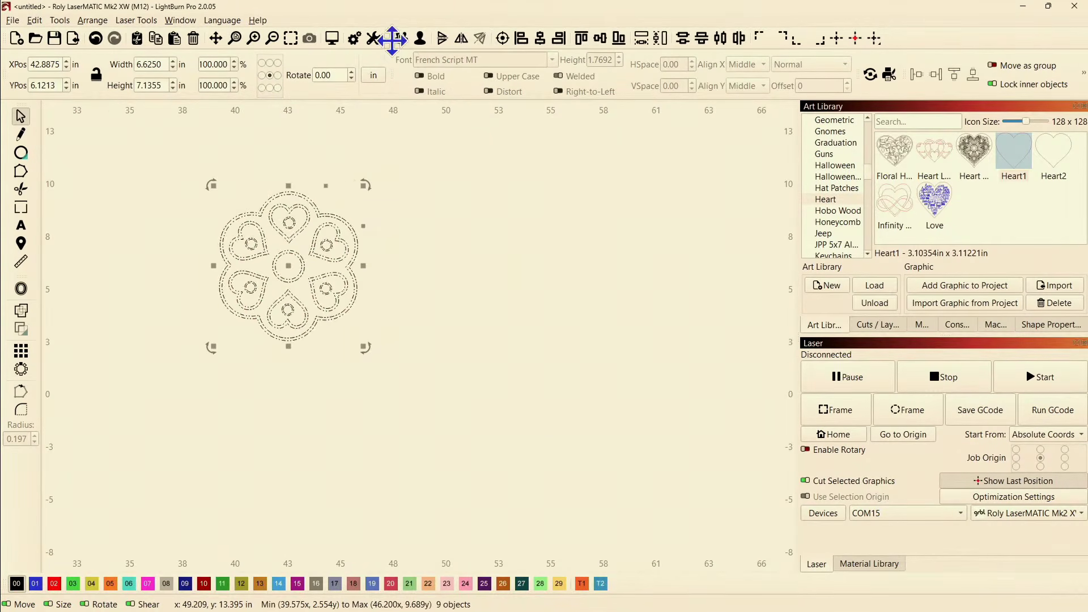
scroll(203, 230, down, 2)
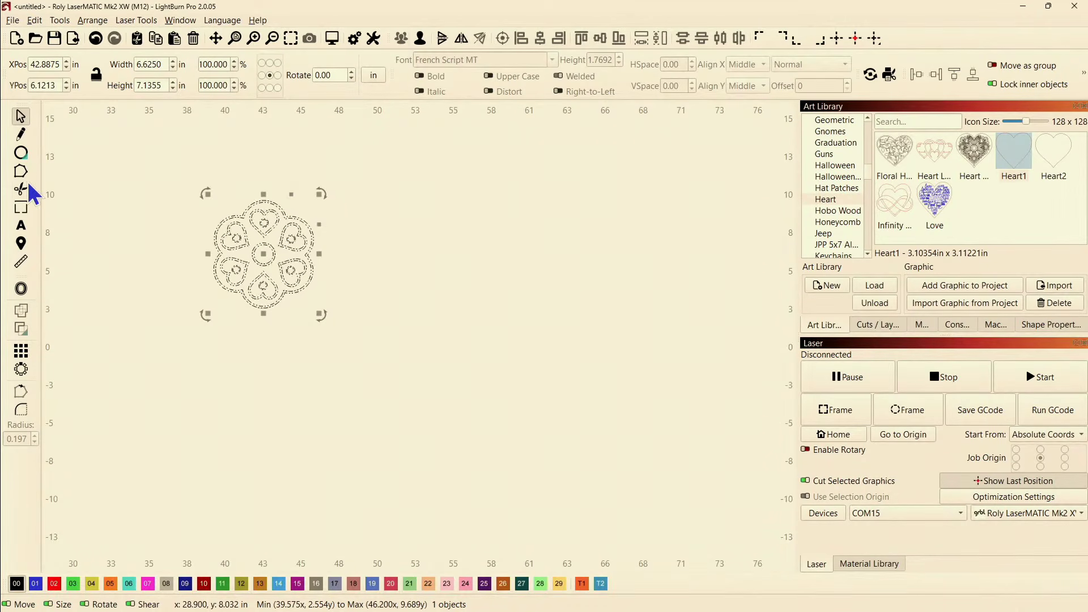
Step: Draw a circle about 1.49 in in diameter in the empty area below the heart flower
click(21, 152)
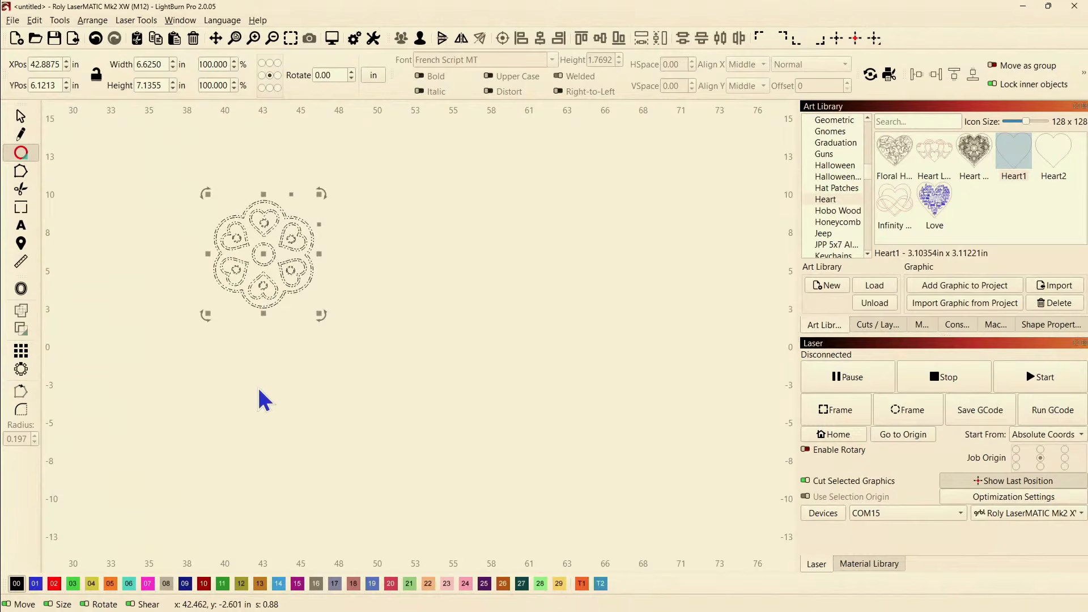
drag(260, 385, 274, 397)
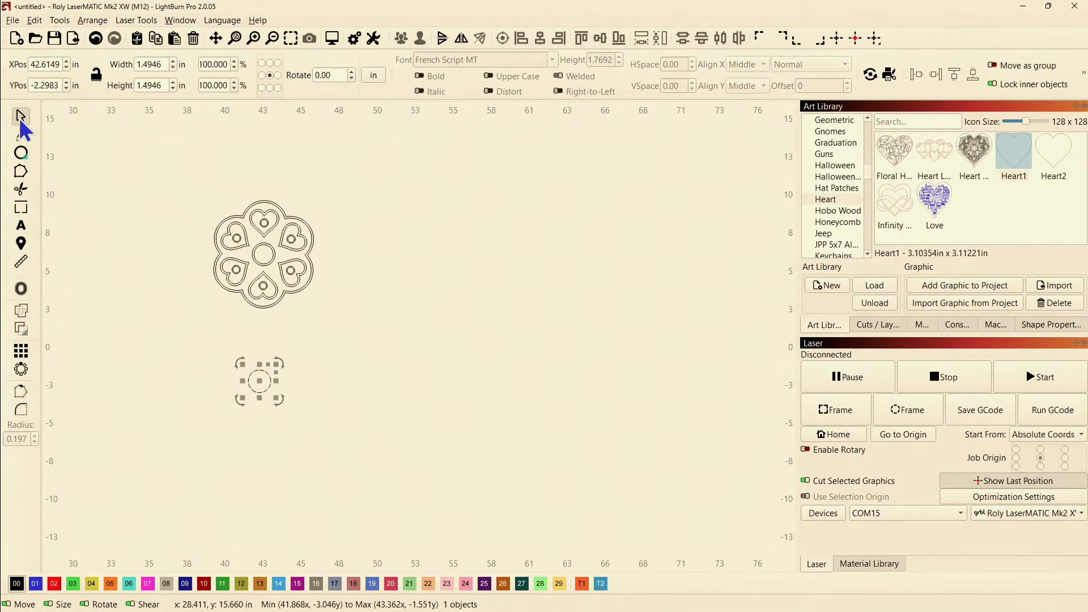
scroll(230, 304, down, 3)
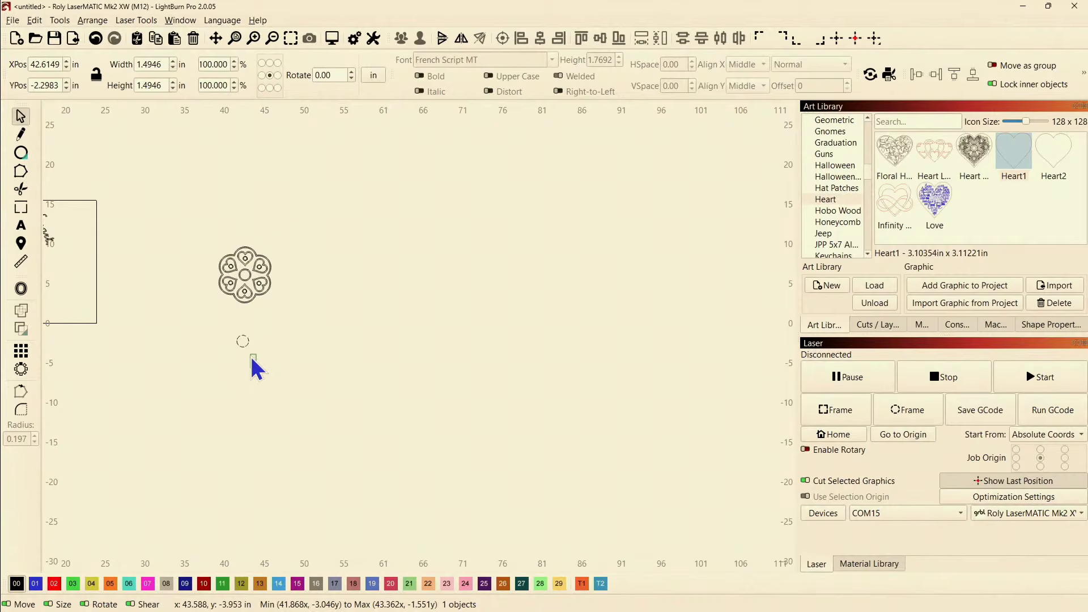
Step: Shrink the small circle to about 1 in in diameter and center it horizontally beneath the heart flower
scroll(249, 355, up, 3)
drag(270, 350, 265, 349)
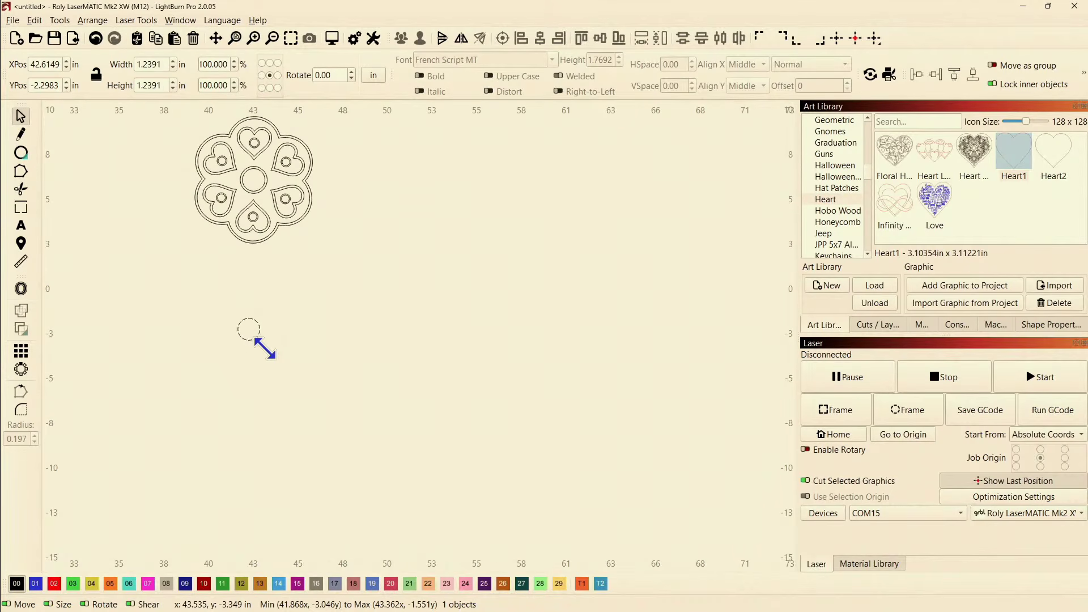
shift+click(238, 237)
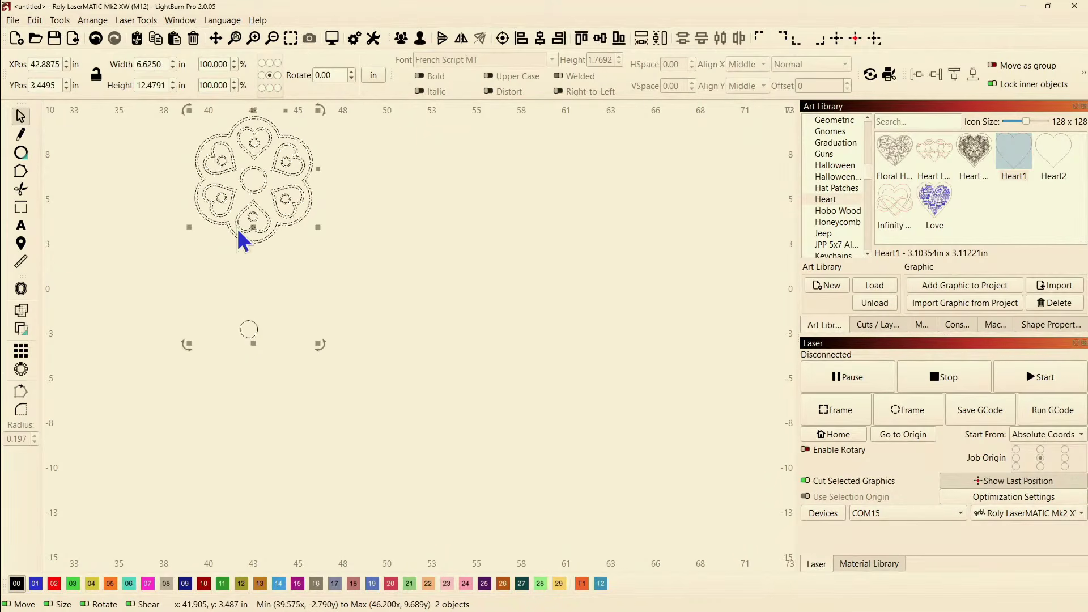
click(542, 41)
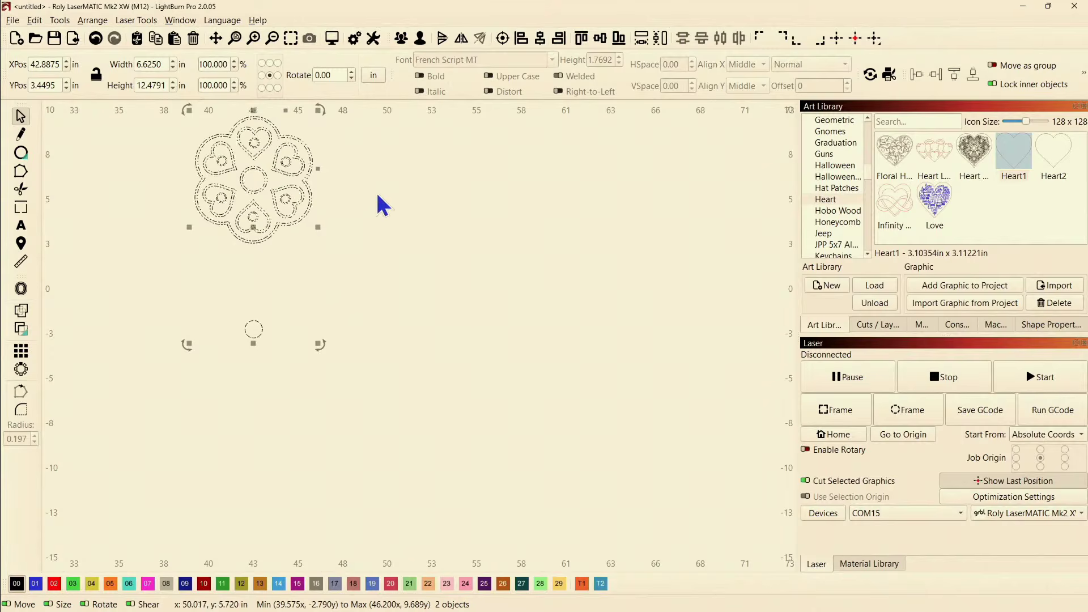
Step: Make a circular array of 6 heart flowers over 360 degrees around the small circle, rotating the copies and leaving the results ungrouped
click(359, 239)
drag(214, 197, 215, 198)
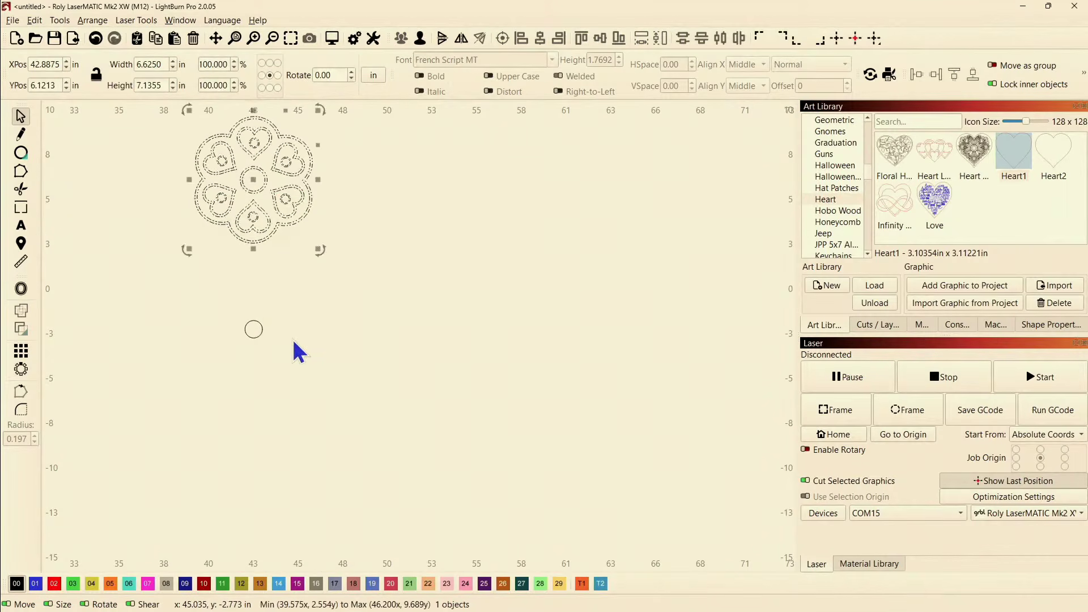
drag(230, 321, 230, 321)
click(21, 369)
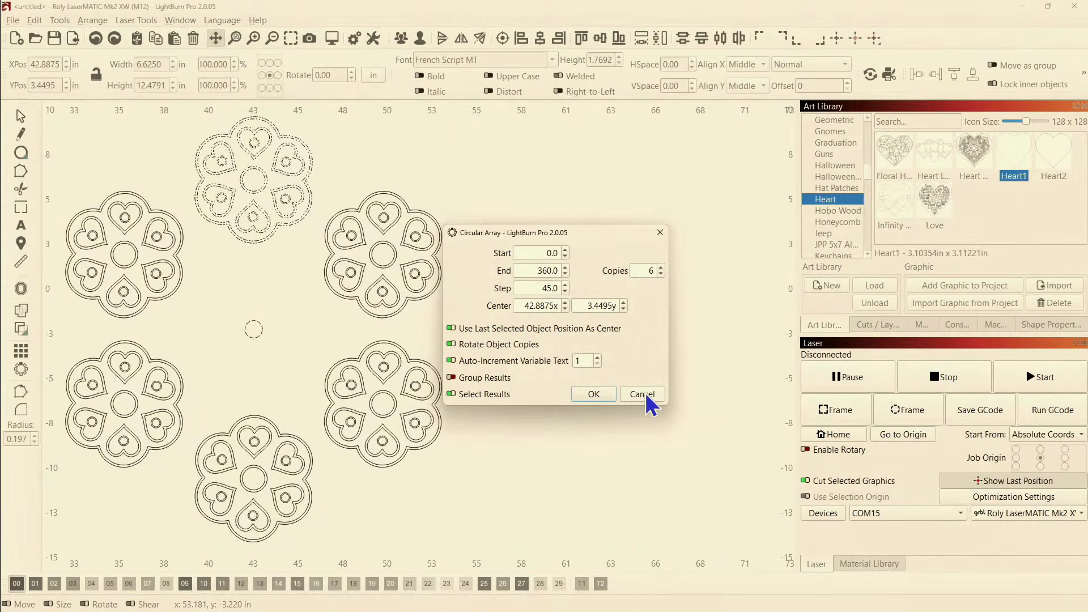
click(644, 395)
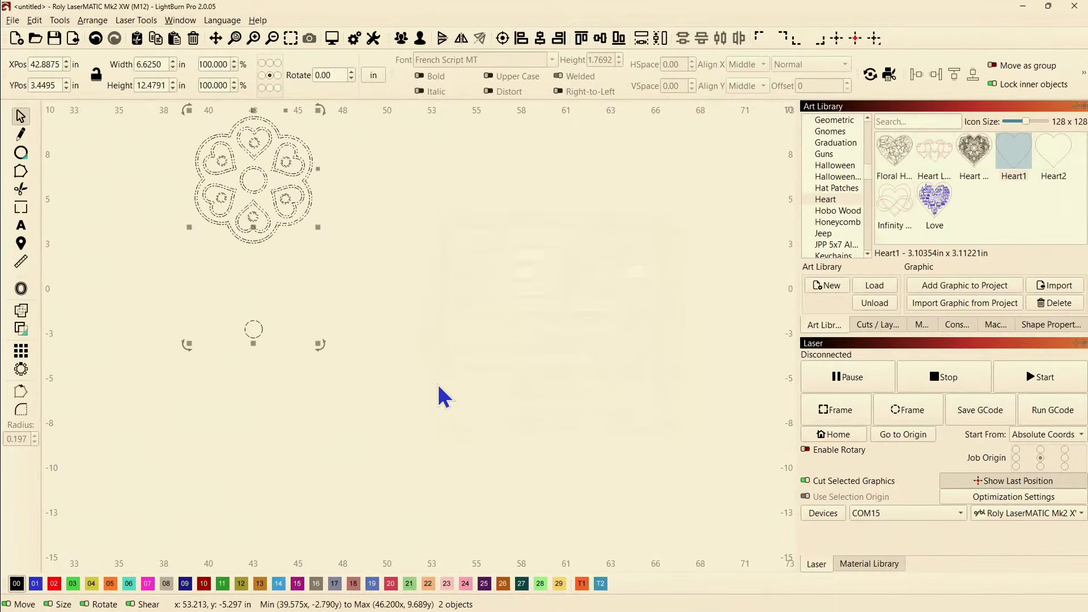
key(ctrl+z)
drag(288, 358, 234, 329)
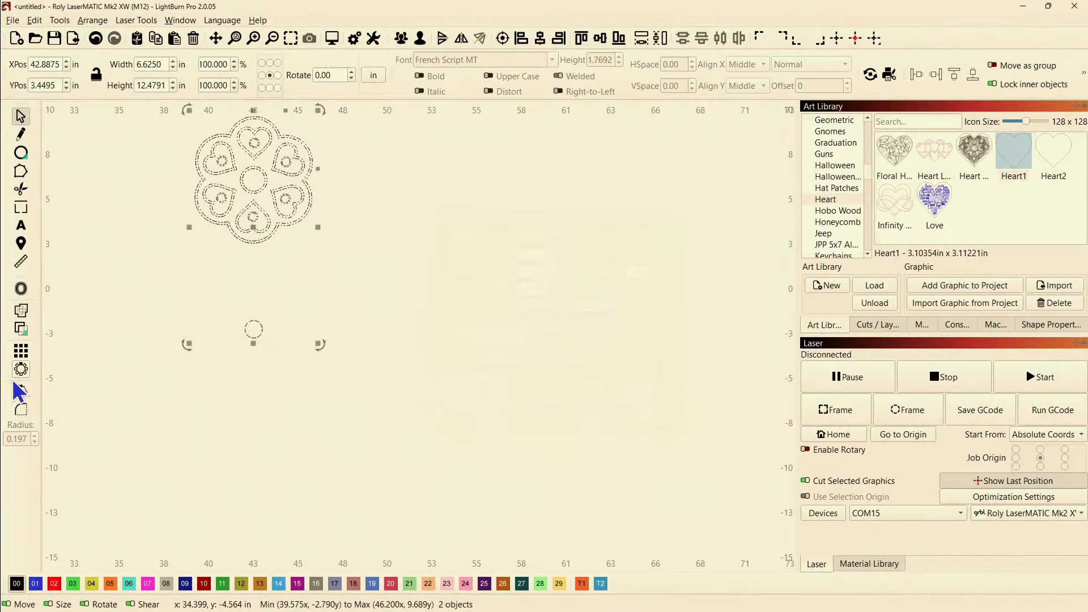
click(20, 370)
click(596, 394)
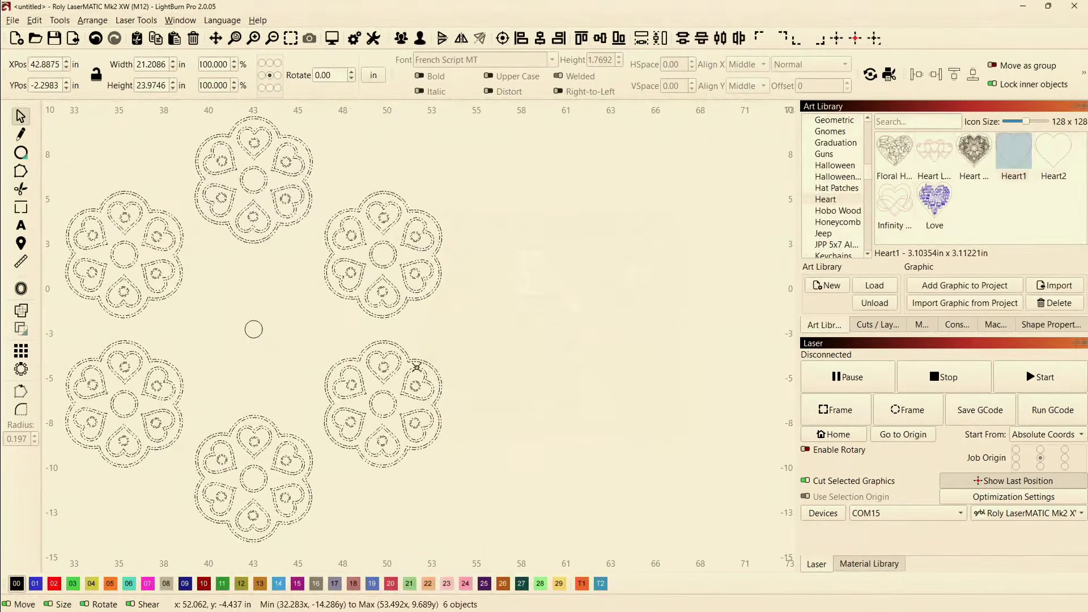
Step: Scale the ring of six heart flowers down proportionally about its center to about 15.74 × 17.80 in
scroll(482, 391, down, 3)
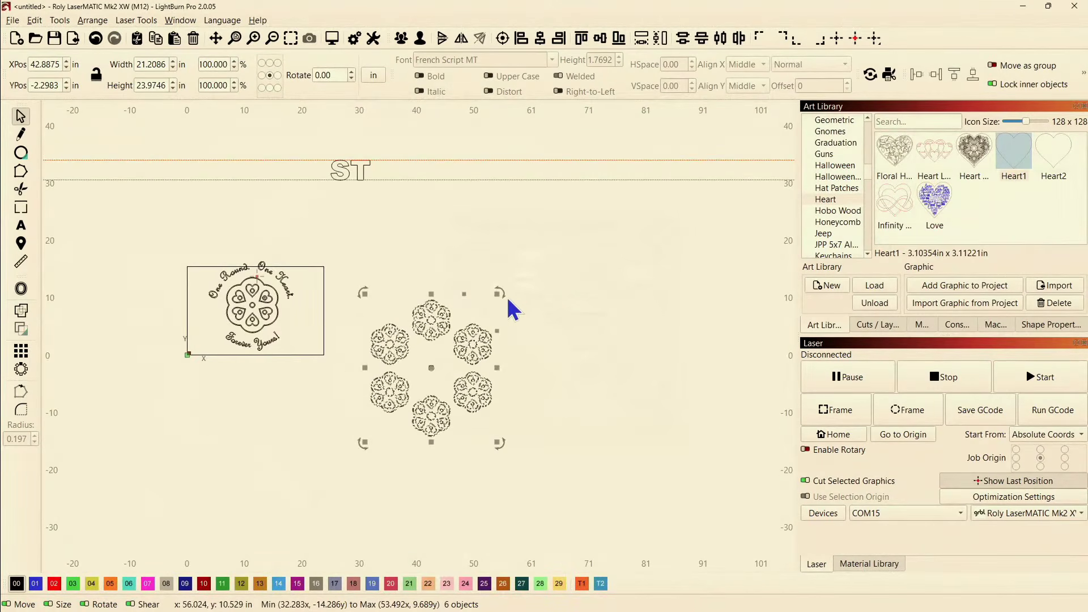
drag(500, 293, 477, 312)
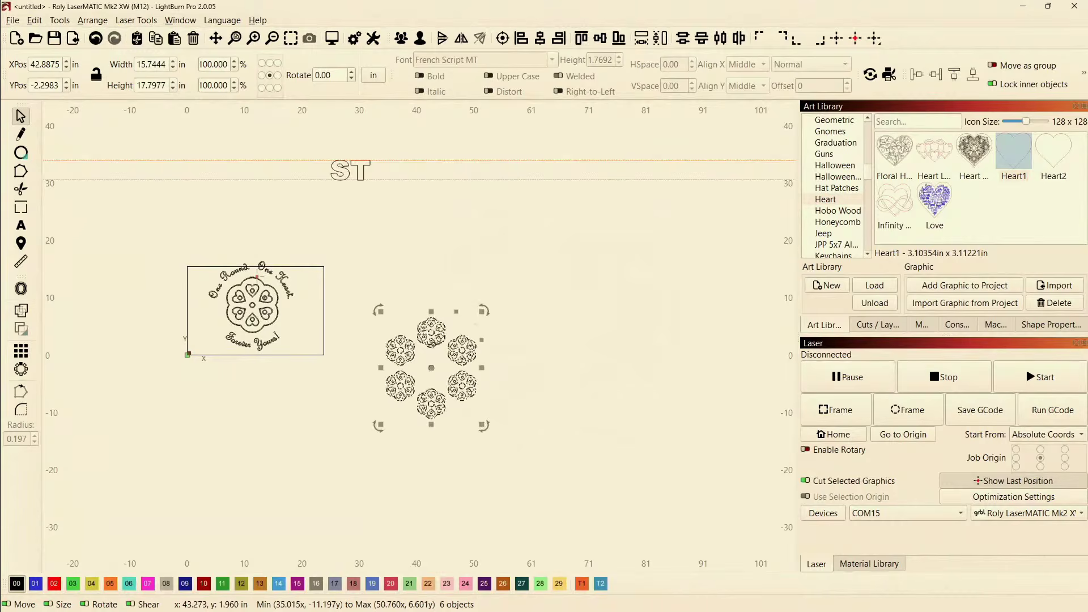
scroll(433, 342, up, 3)
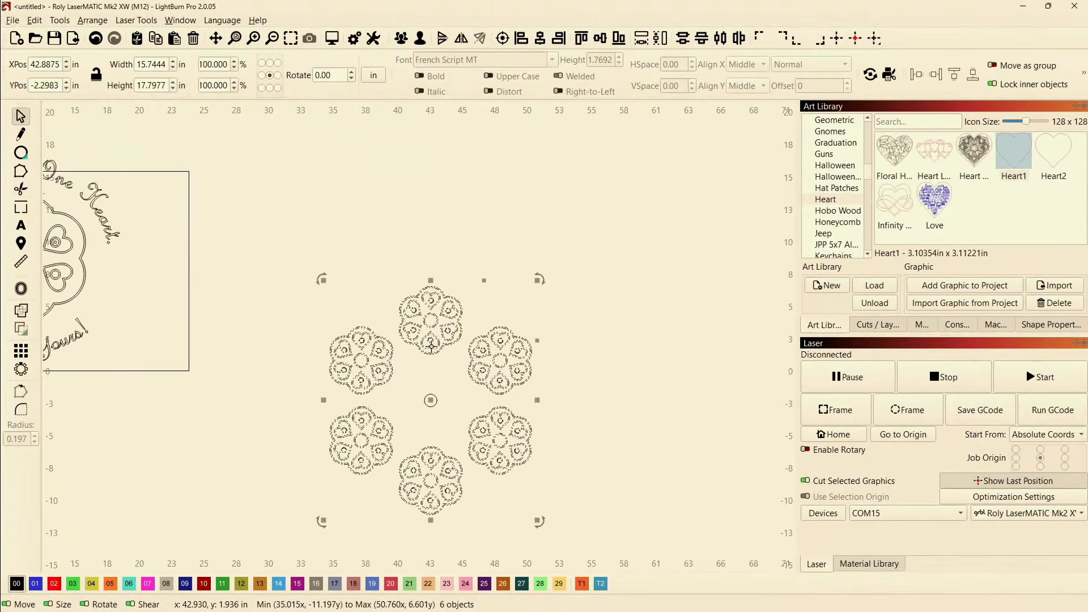
scroll(431, 348, up, 2)
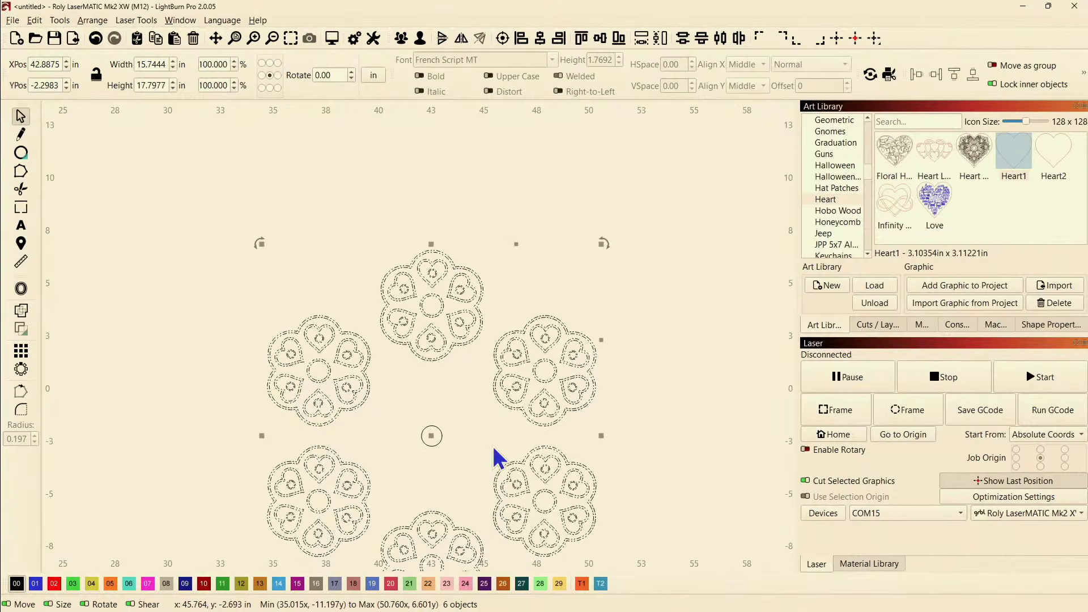
scroll(463, 467, down, 1)
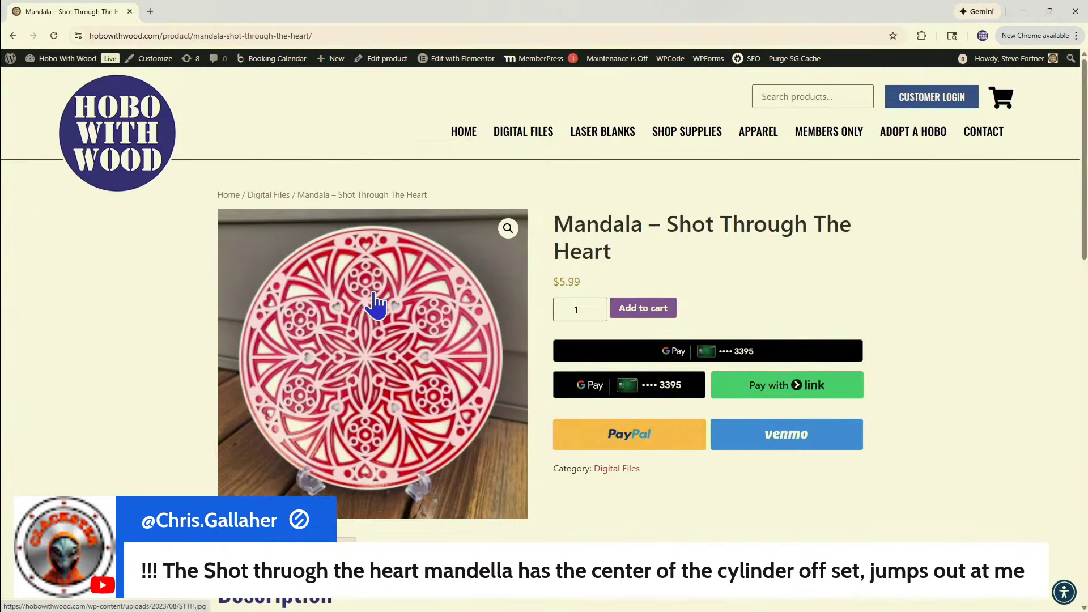
Step: In the browser, enlarge the Mandala – Shot Through The Heart page to 300% and examine the cylinder centers in the product photo
ctrl+scroll(371, 306, up, 7)
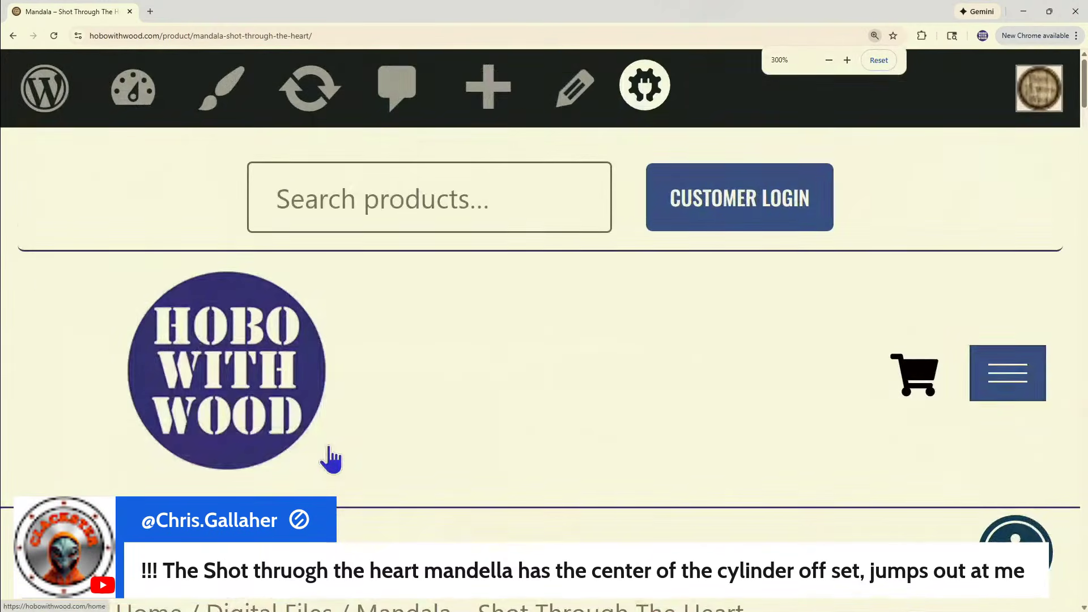
scroll(332, 457, down, 10)
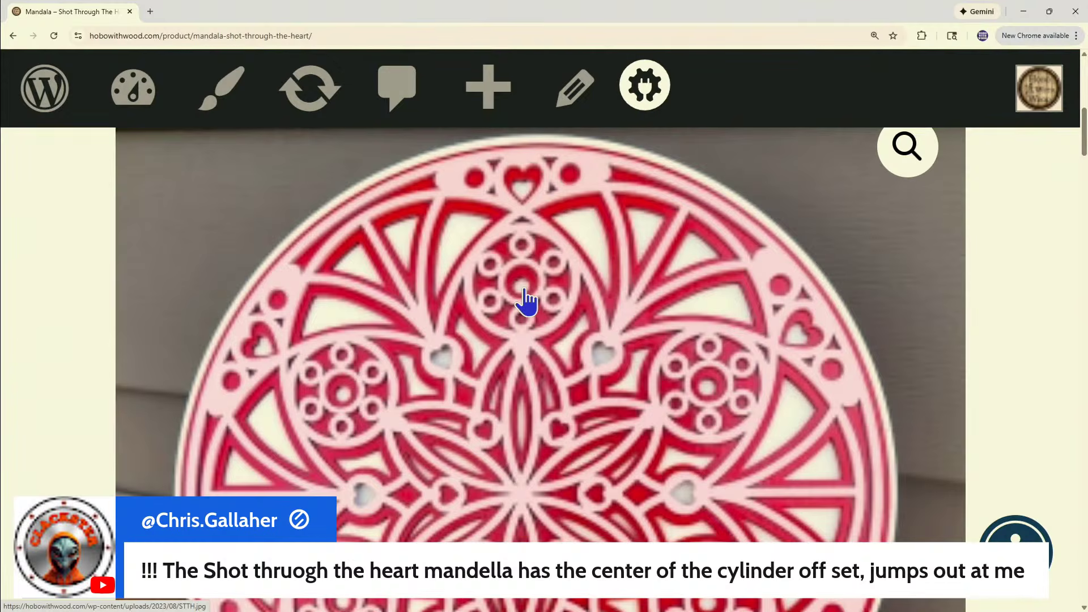
scroll(526, 301, down, 2)
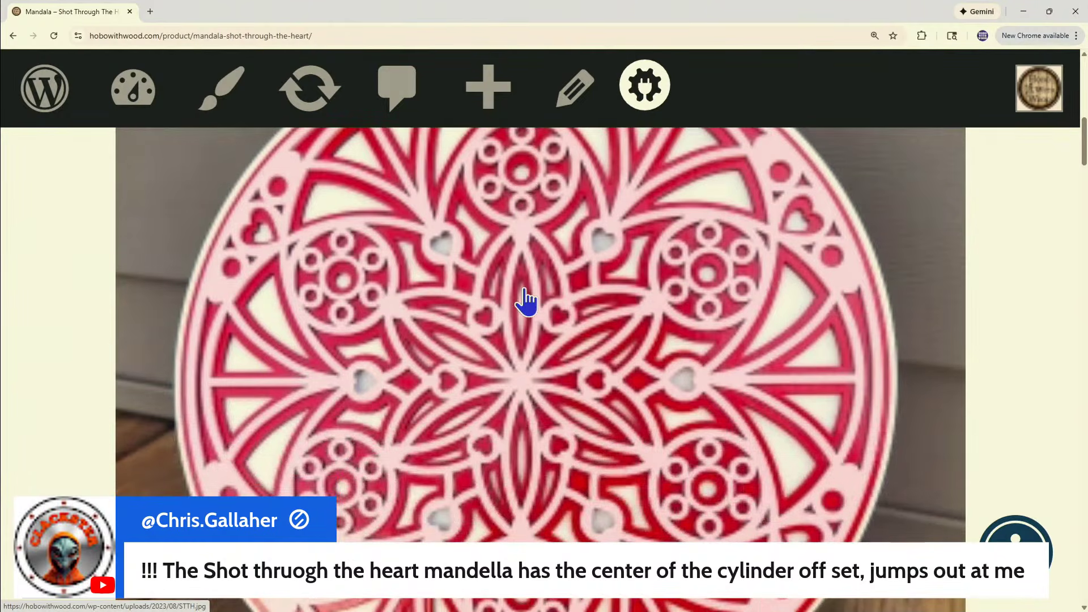